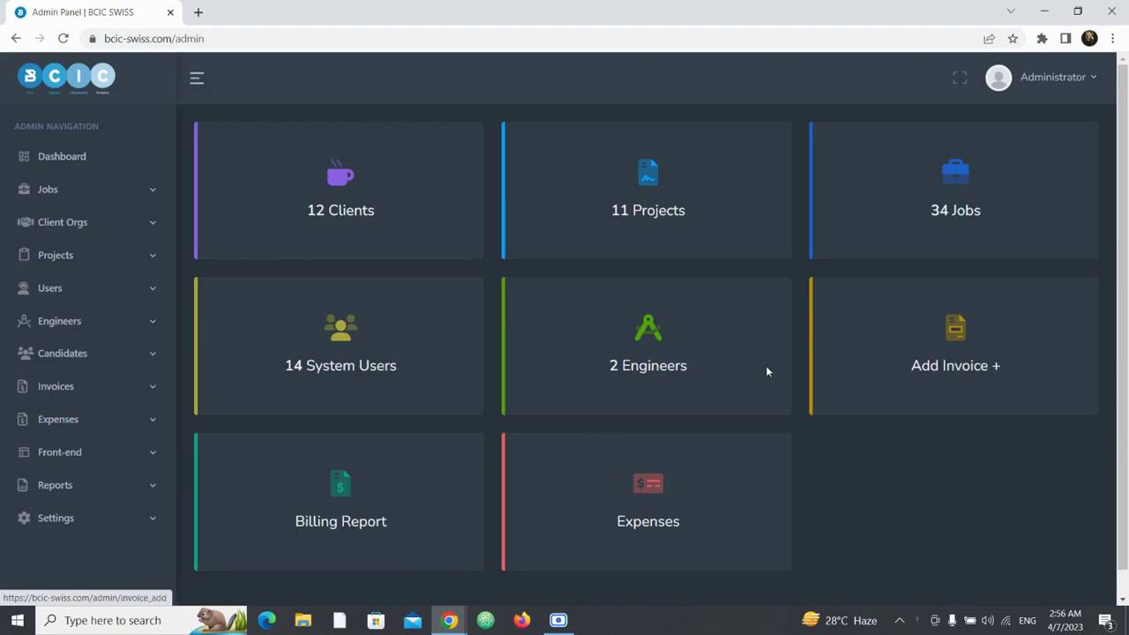
Expand the Invoices section in the sidebar
{"action": "left_click", "coordinate": [107, 389]}
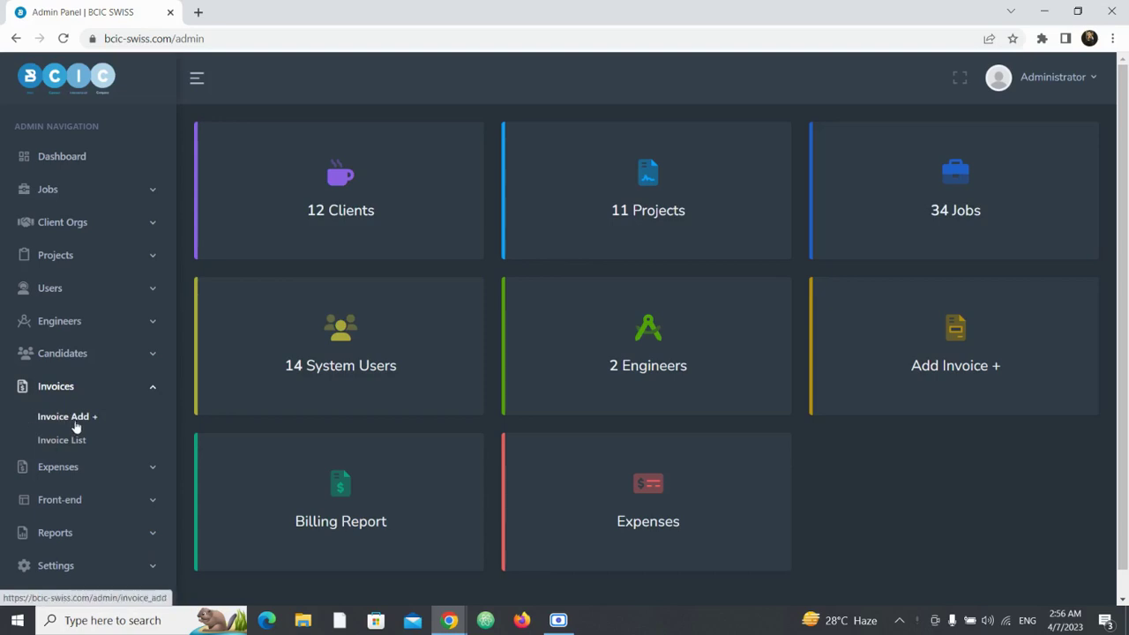
Start a new invoice for client NCR with project Wellness program
{"action": "left_click", "coordinate": [979, 370]}
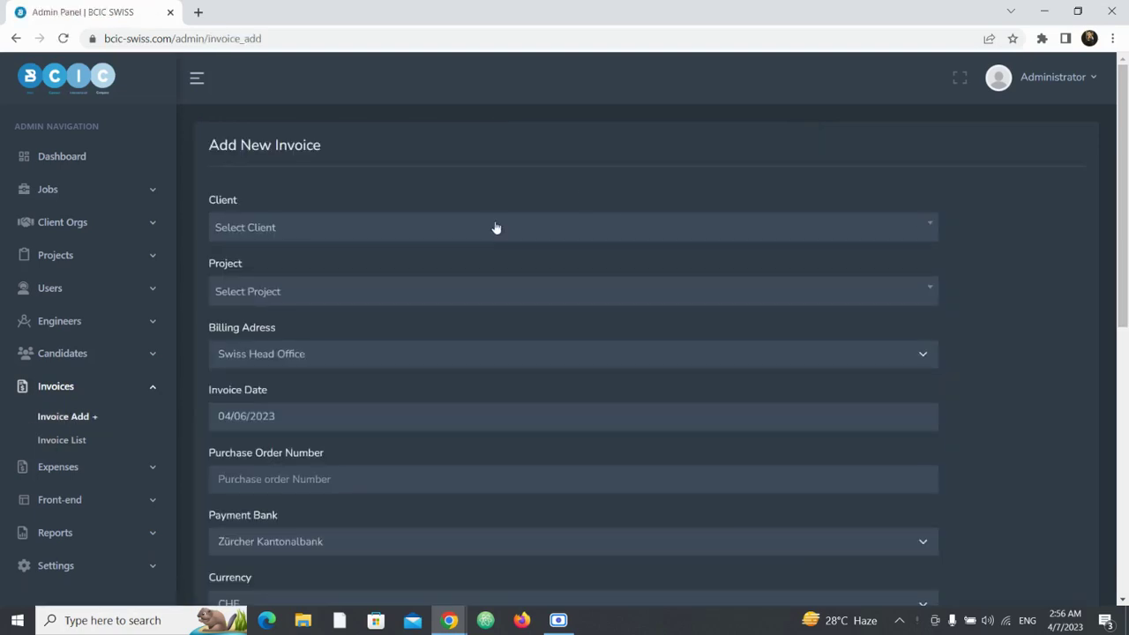
{"action": "left_click", "coordinate": [493, 228]}
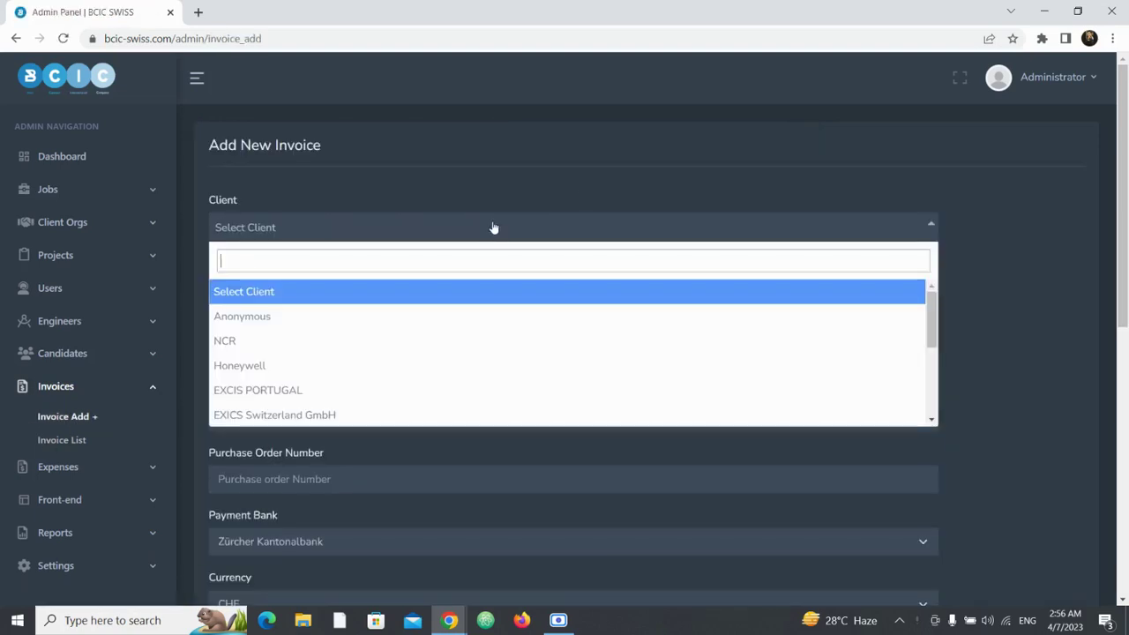
{"action": "left_click", "coordinate": [366, 342]}
{"action": "left_click", "coordinate": [374, 299]}
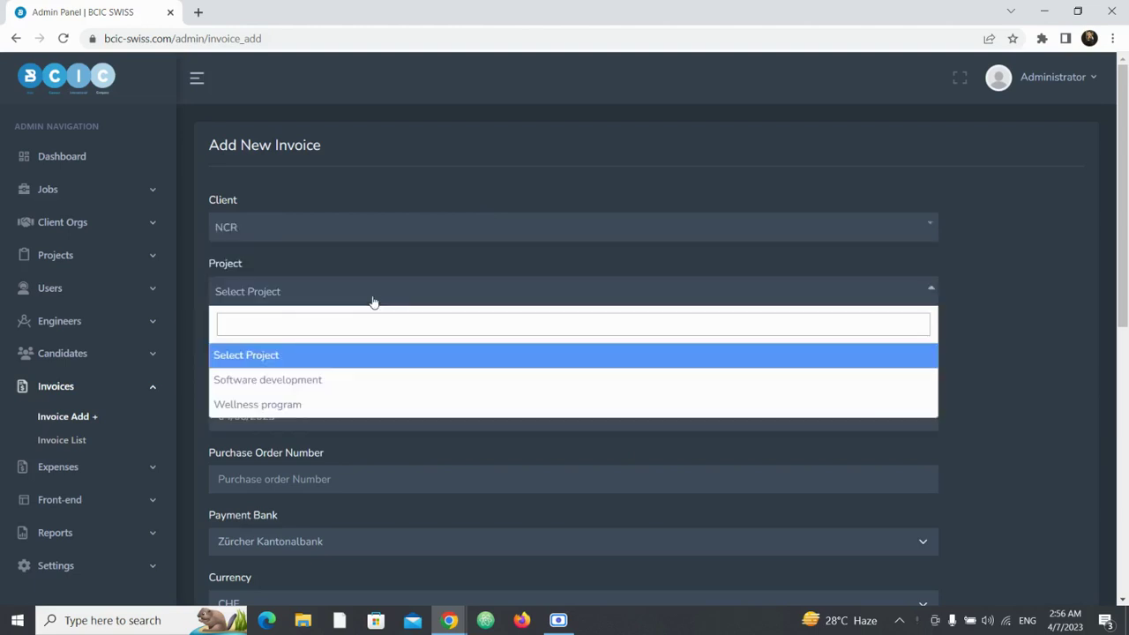
{"action": "left_click", "coordinate": [300, 403]}
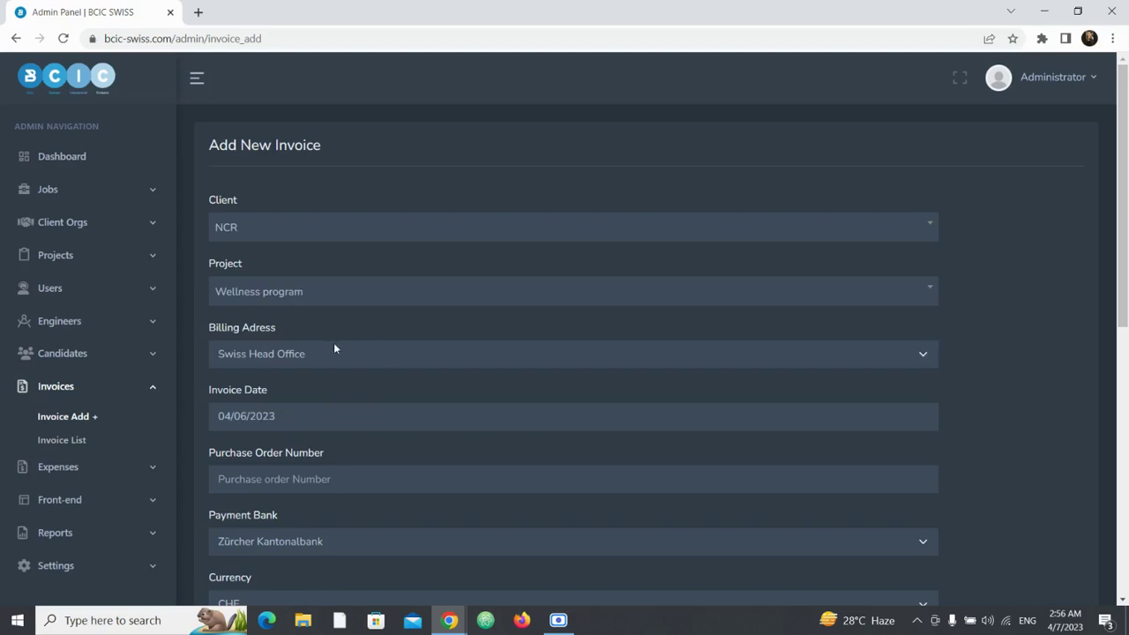
Confirm the 04-06-2023 invoice date and autofill a previously used purchase order number
{"action": "scroll", "coordinate": [341, 411], "scroll_direction": "down", "scroll_amount": 1}
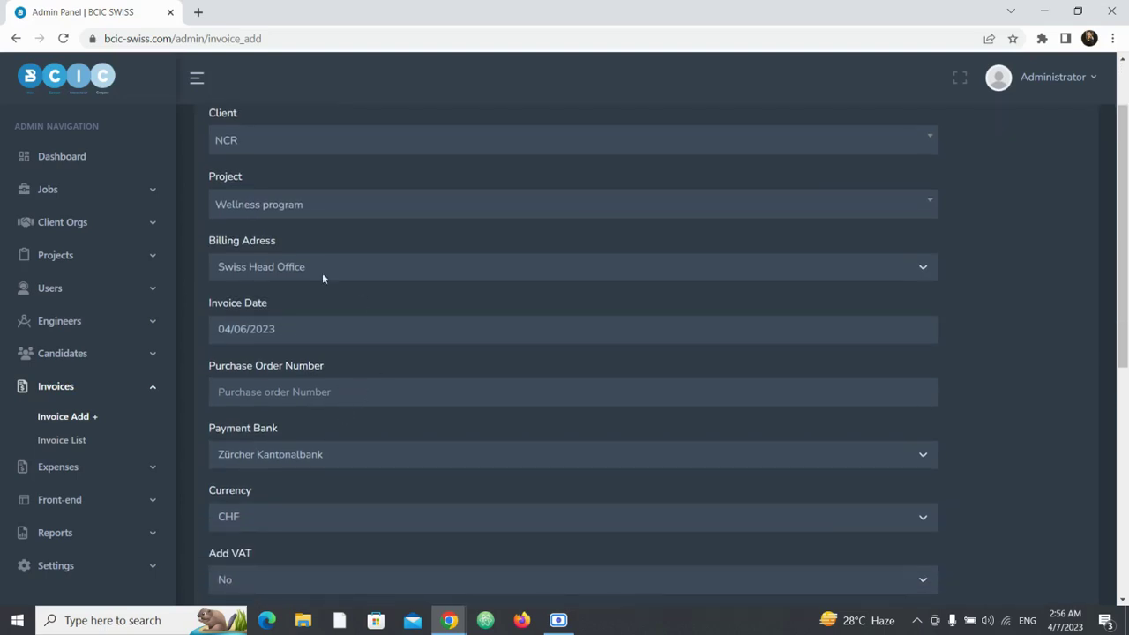
{"action": "left_click", "coordinate": [342, 338]}
{"action": "left_click", "coordinate": [436, 306]}
{"action": "left_click", "coordinate": [423, 397]}
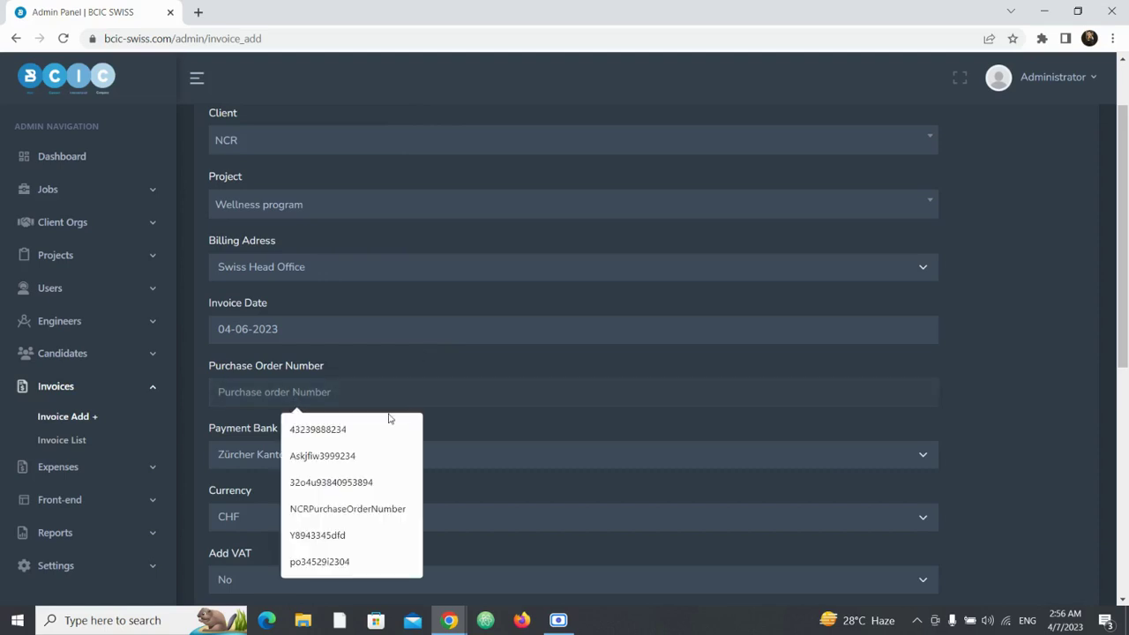
{"action": "left_click", "coordinate": [350, 429]}
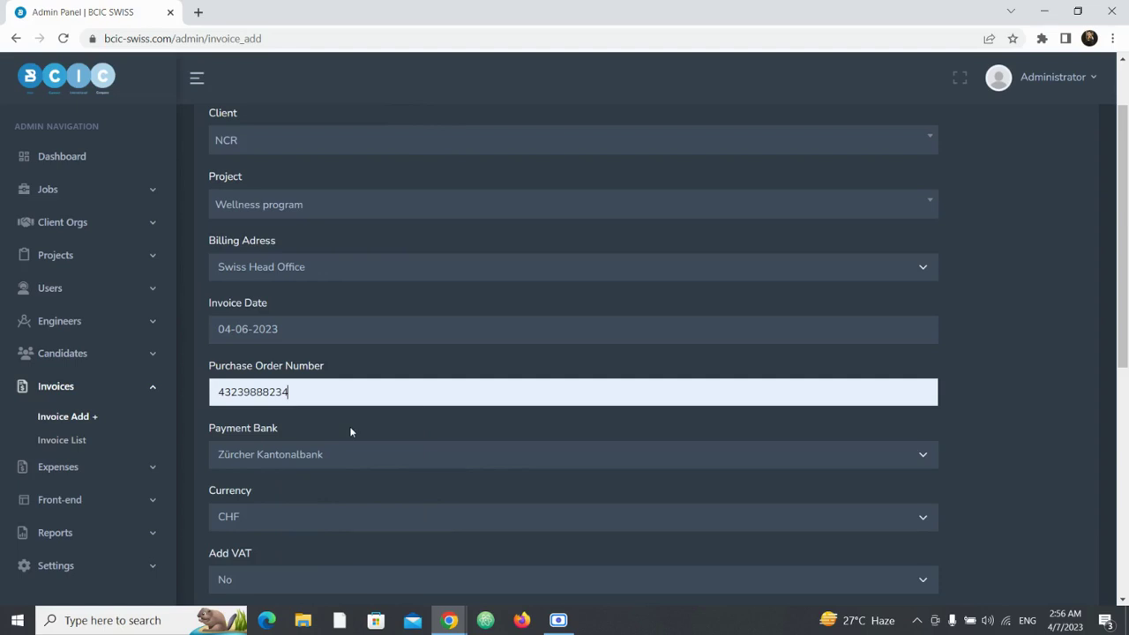
Extend the PO number with 776 and keep Zürcher Kantonalbank as payment bank
{"action": "type", "text": "776"}
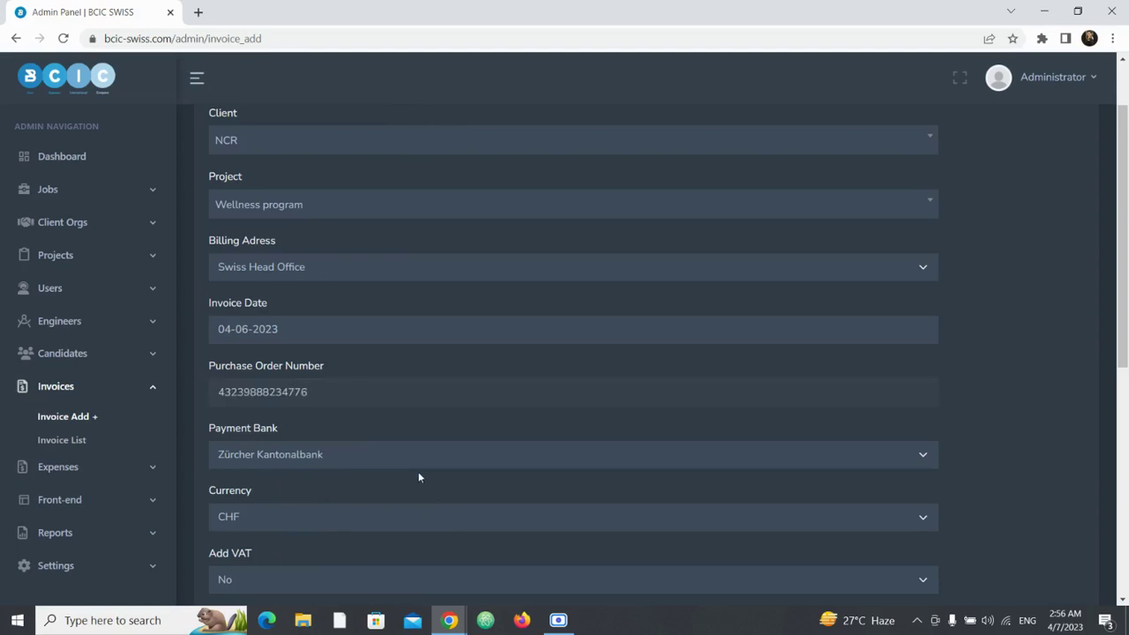
{"action": "scroll", "coordinate": [418, 471], "scroll_direction": "down", "scroll_amount": 1}
{"action": "left_click", "coordinate": [407, 344]}
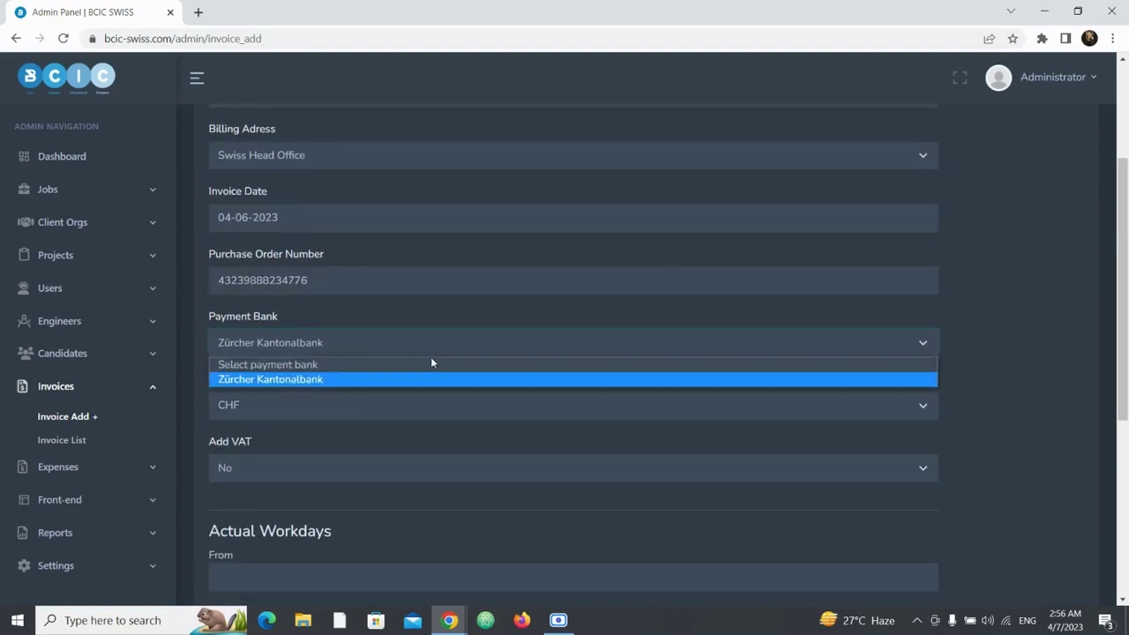
{"action": "left_click", "coordinate": [358, 319]}
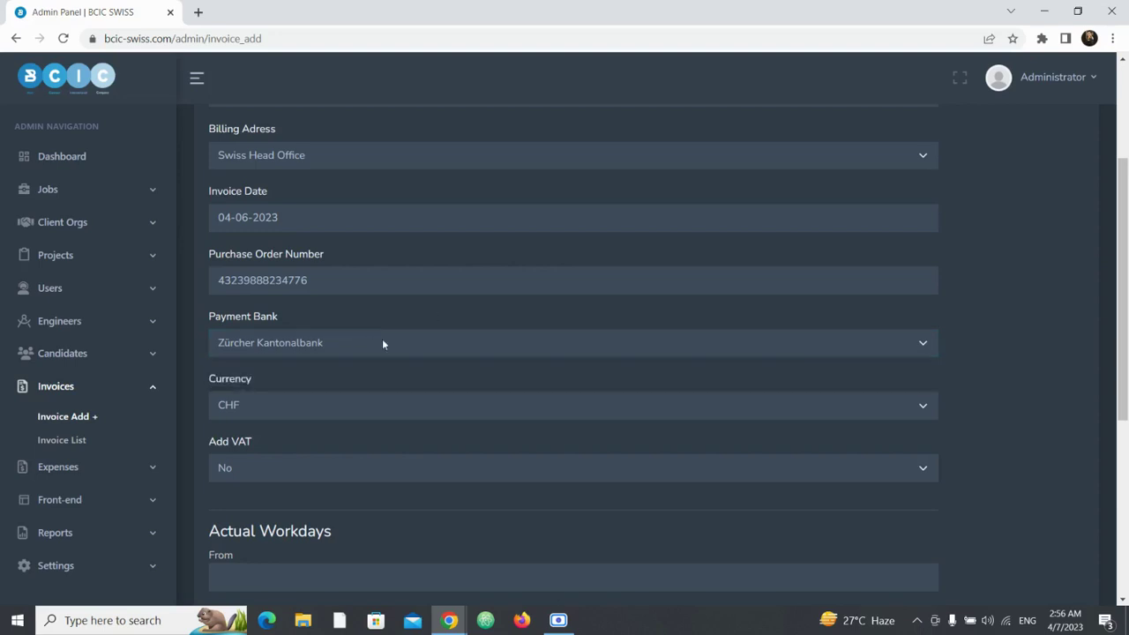
{"action": "scroll", "coordinate": [391, 378], "scroll_direction": "down", "scroll_amount": 1}
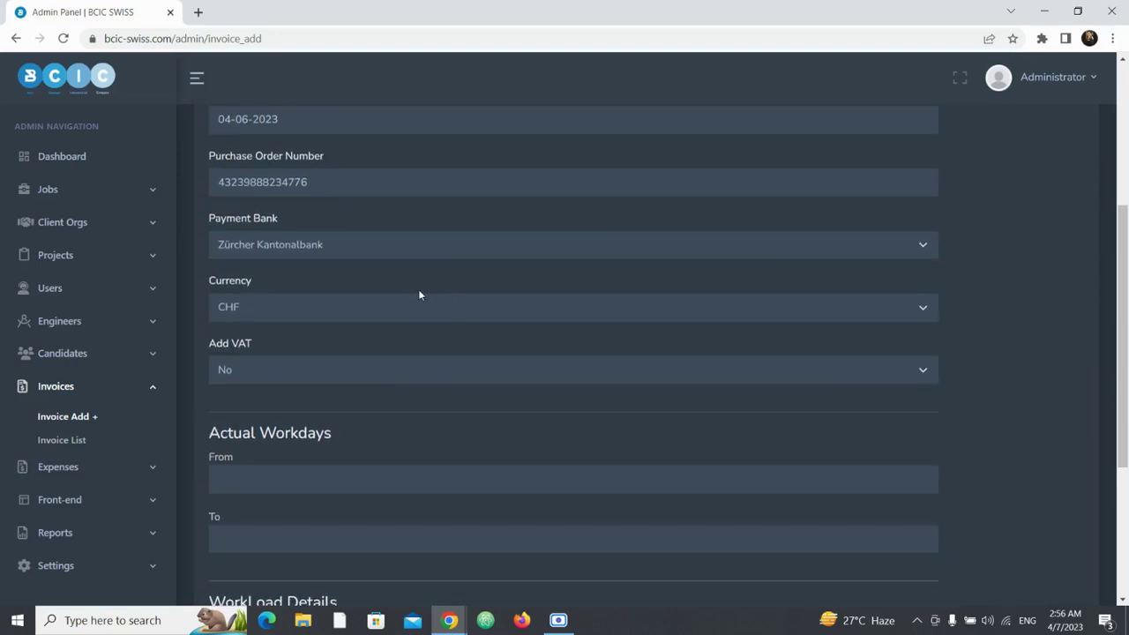
Set the invoice currency to USD and Add VAT to Yes
{"action": "left_click", "coordinate": [420, 307]}
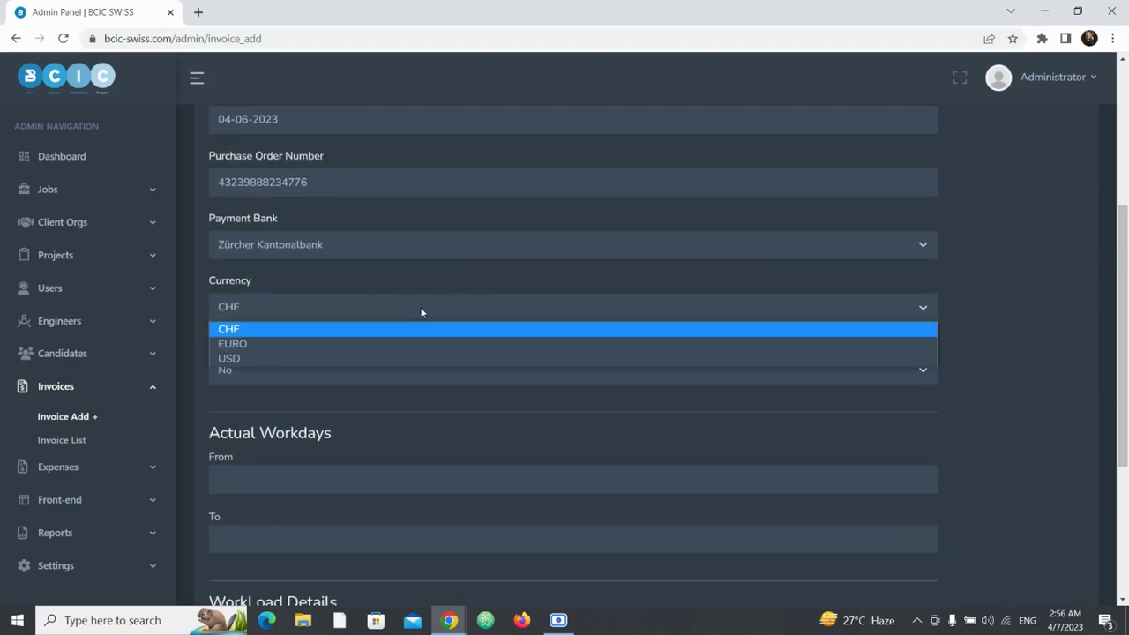
{"action": "left_click", "coordinate": [335, 359]}
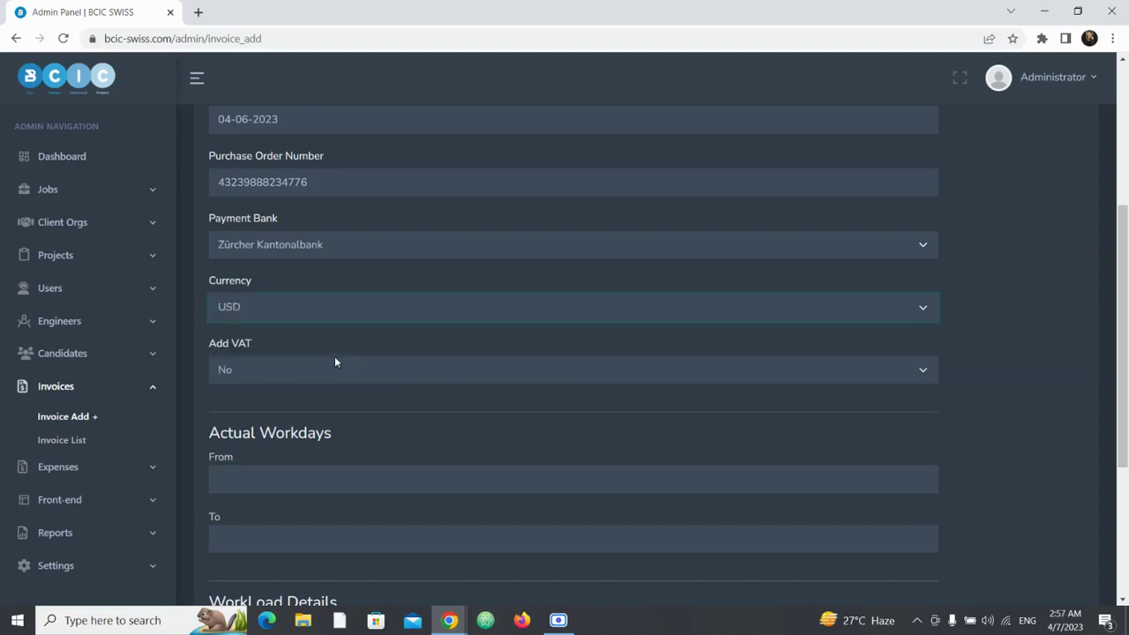
{"action": "left_click", "coordinate": [304, 373]}
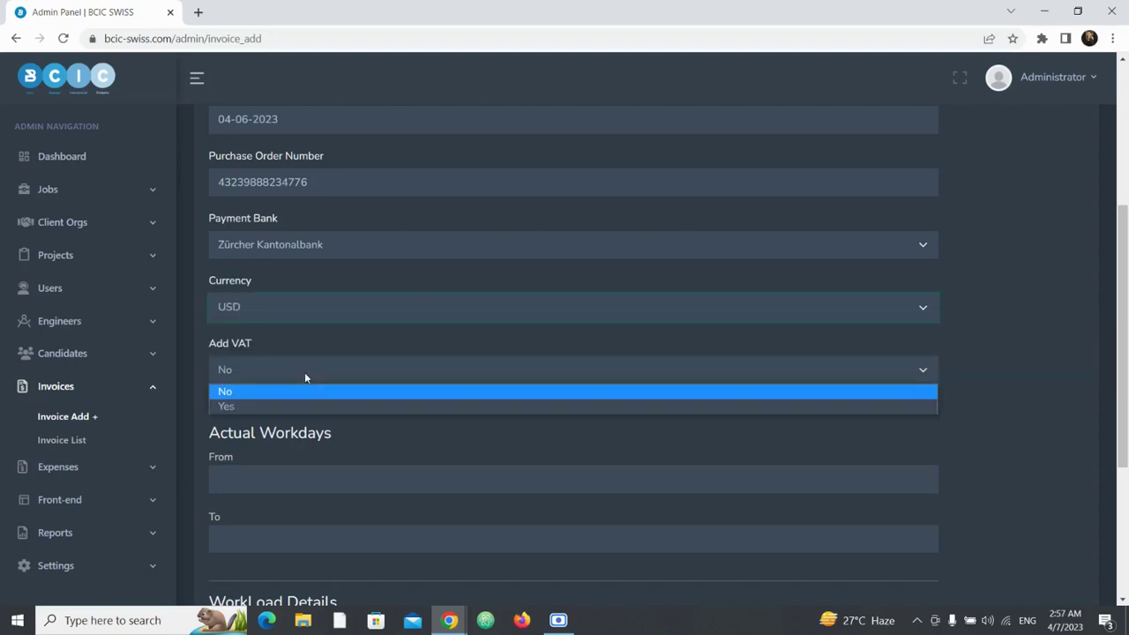
{"action": "left_click", "coordinate": [283, 414]}
{"action": "left_click", "coordinate": [353, 372]}
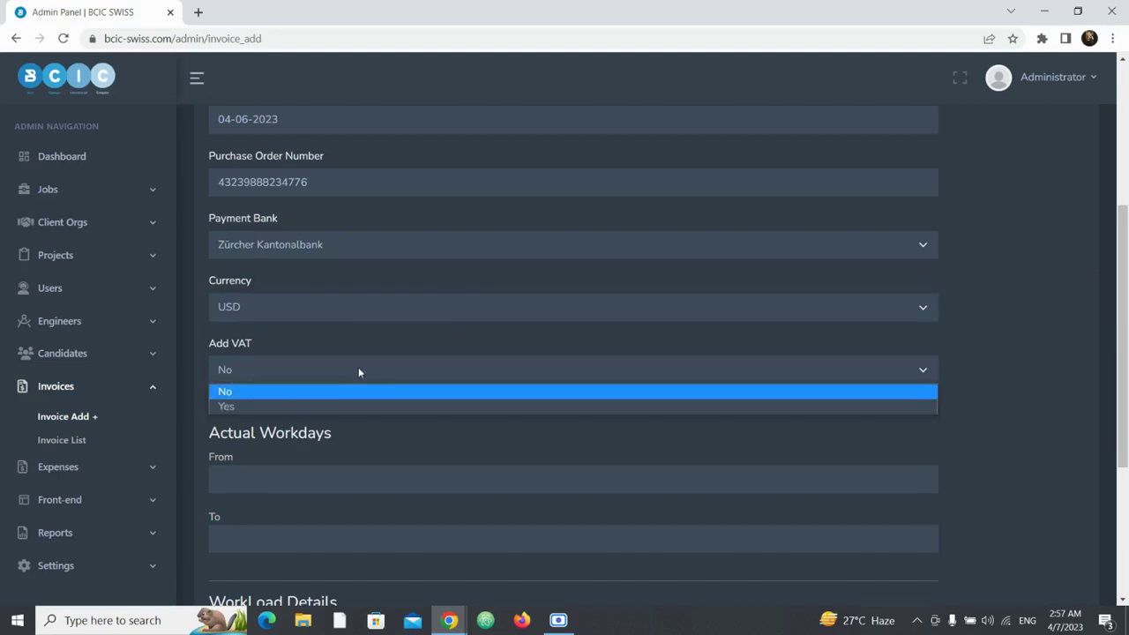
{"action": "left_click", "coordinate": [315, 408]}
{"action": "scroll", "coordinate": [365, 479], "scroll_direction": "down", "scroll_amount": 2}
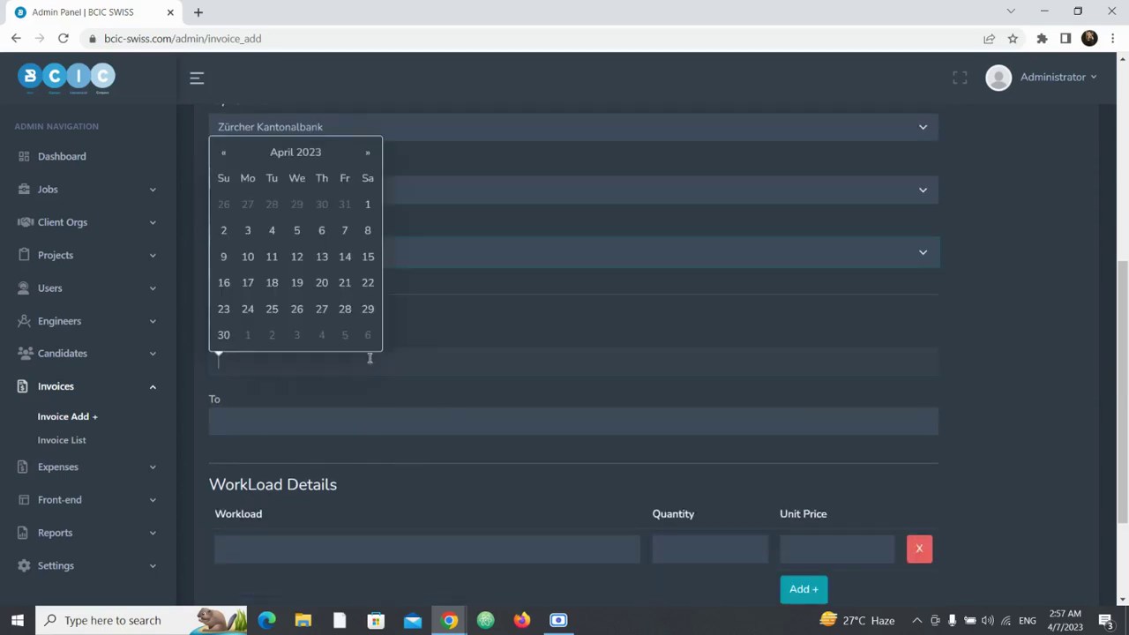
Set the actual workdays From 01-03-2023 To 31-03-2023 via the date picker
{"action": "left_click", "coordinate": [371, 357]}
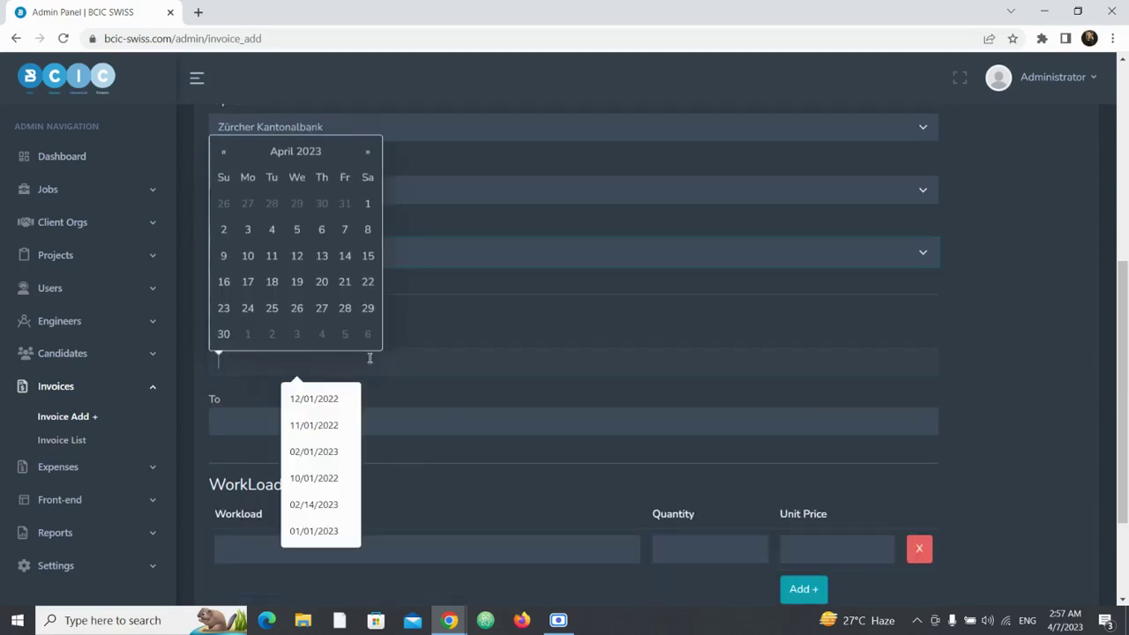
{"action": "left_click", "coordinate": [222, 150]}
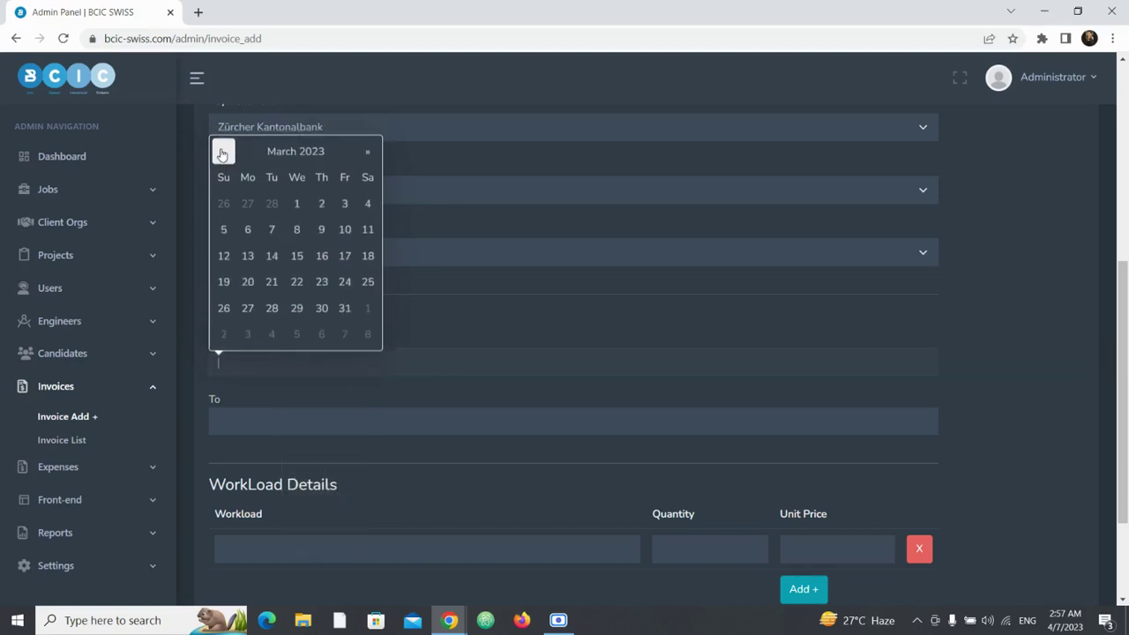
{"action": "left_click", "coordinate": [299, 201]}
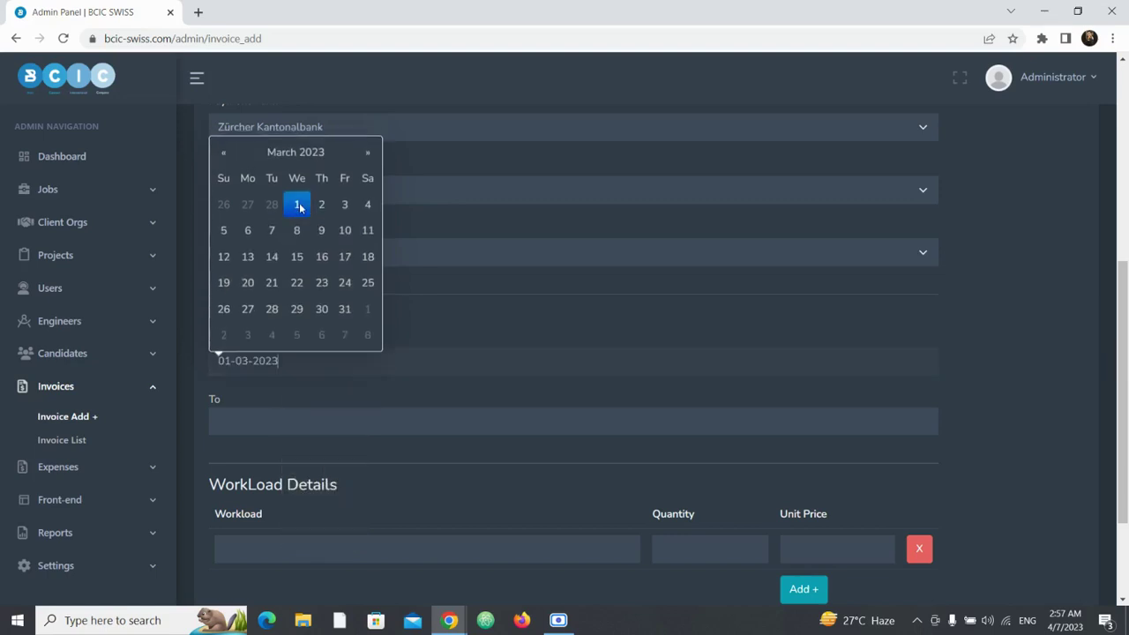
{"action": "left_click", "coordinate": [284, 420]}
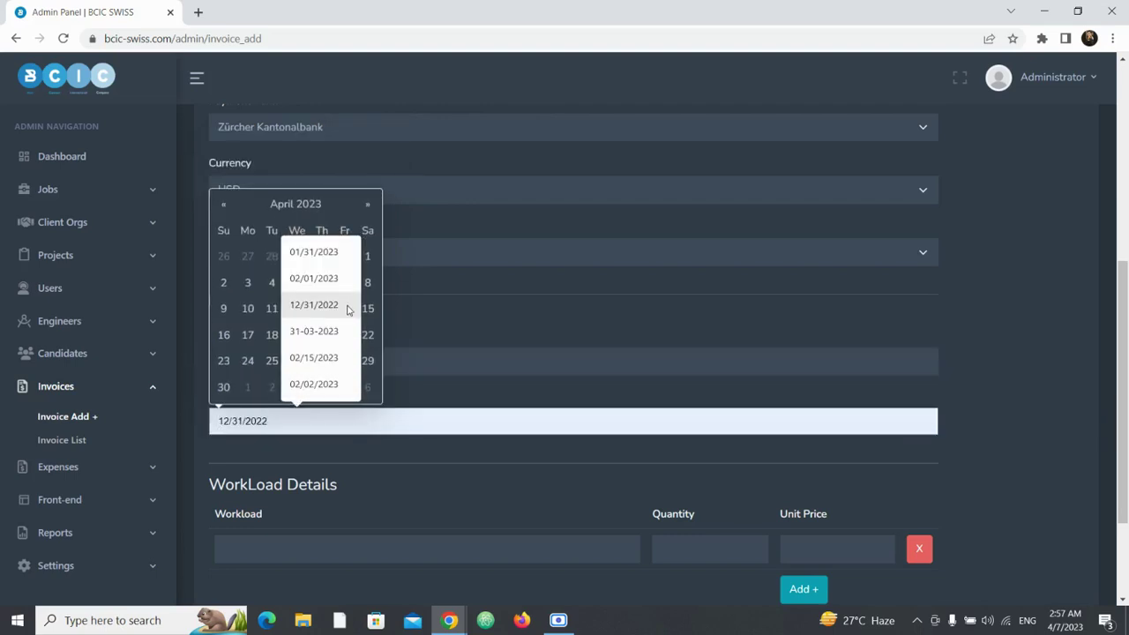
{"action": "left_click", "coordinate": [223, 203]}
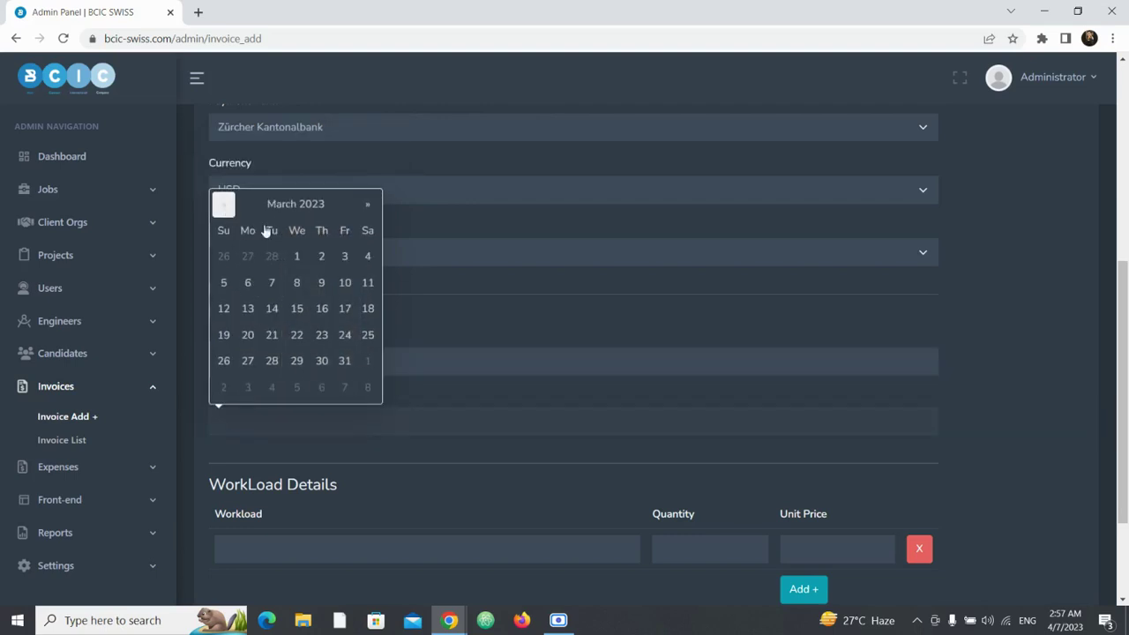
{"action": "left_click", "coordinate": [345, 361]}
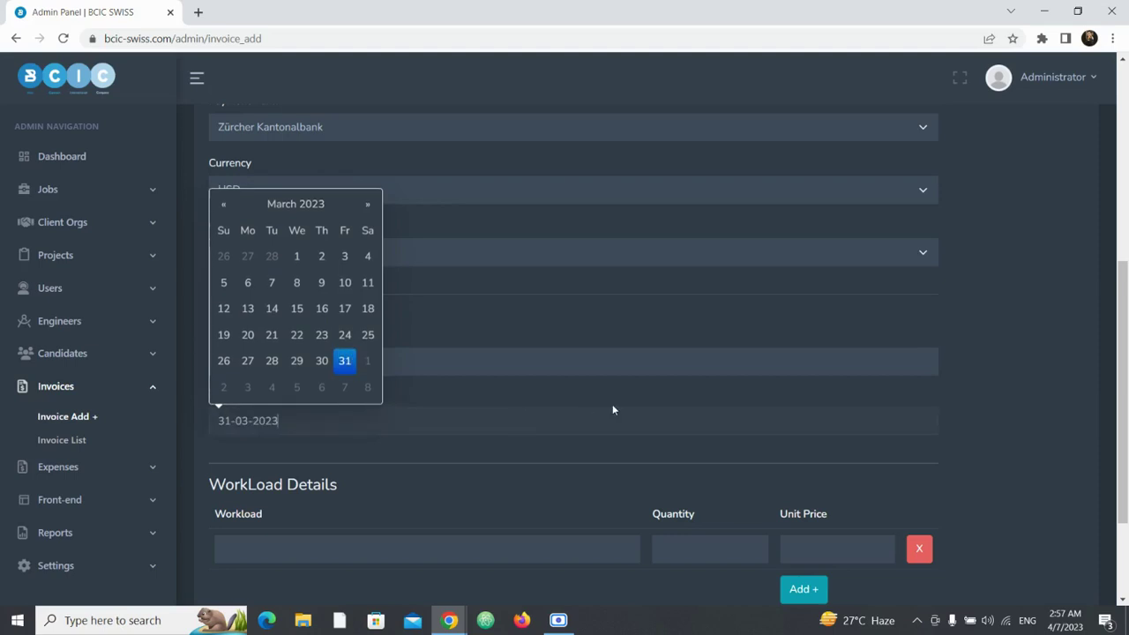
{"action": "left_click", "coordinate": [612, 406]}
{"action": "scroll", "coordinate": [614, 410], "scroll_direction": "down", "scroll_amount": 2}
{"action": "left_click", "coordinate": [405, 404]}
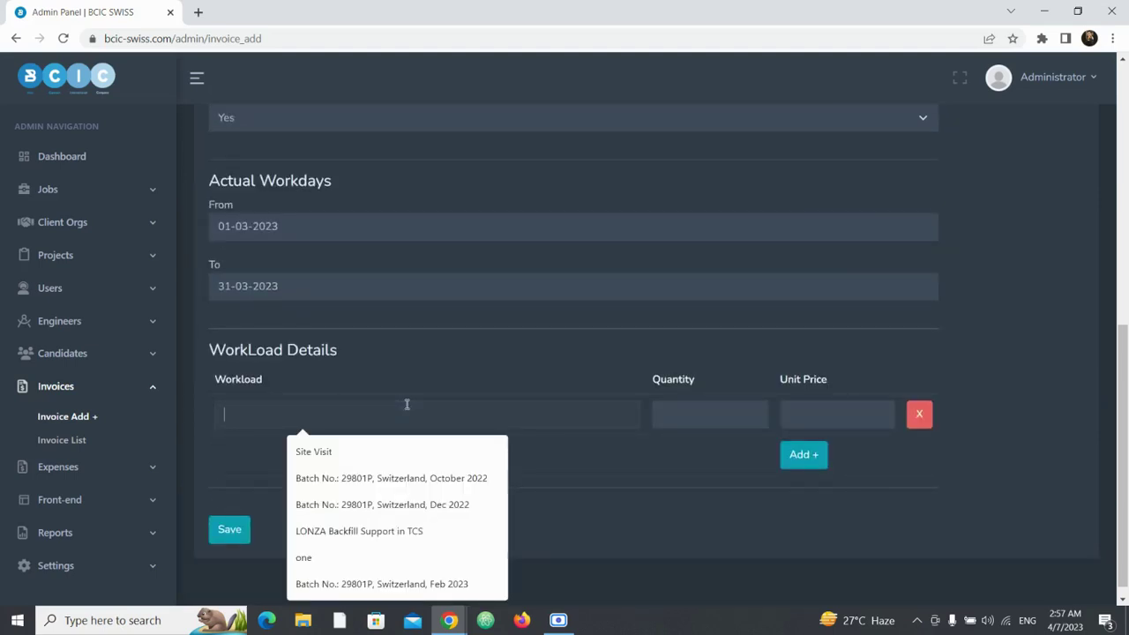
Fill the first workload line as Site Visit with quantity 3 and a unit price
{"action": "left_click", "coordinate": [361, 453]}
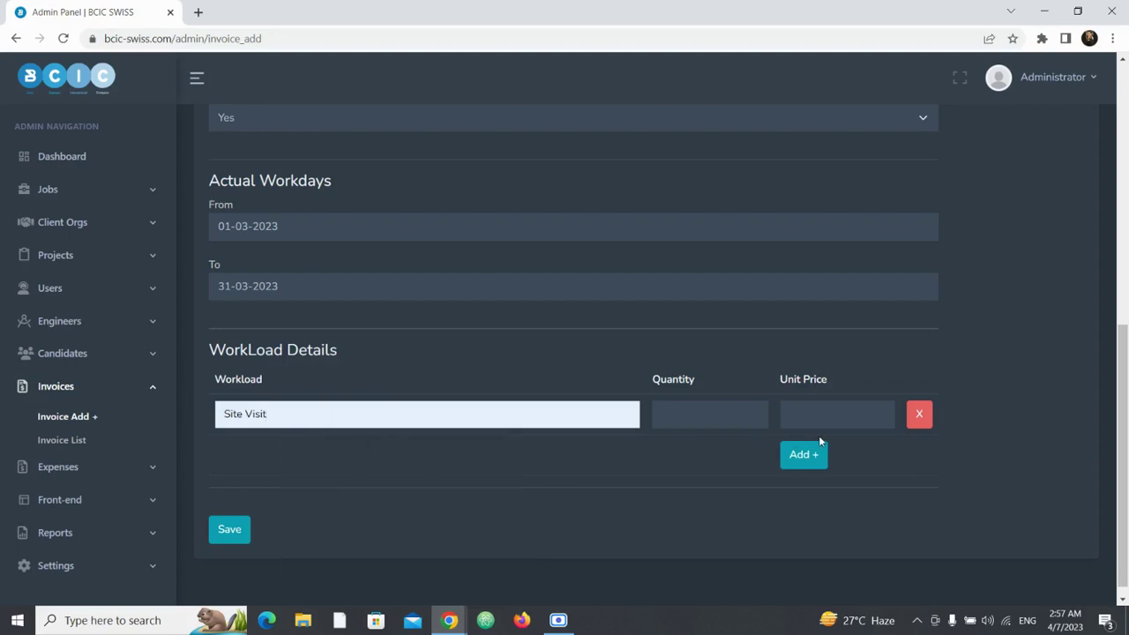
{"action": "left_click", "coordinate": [681, 419]}
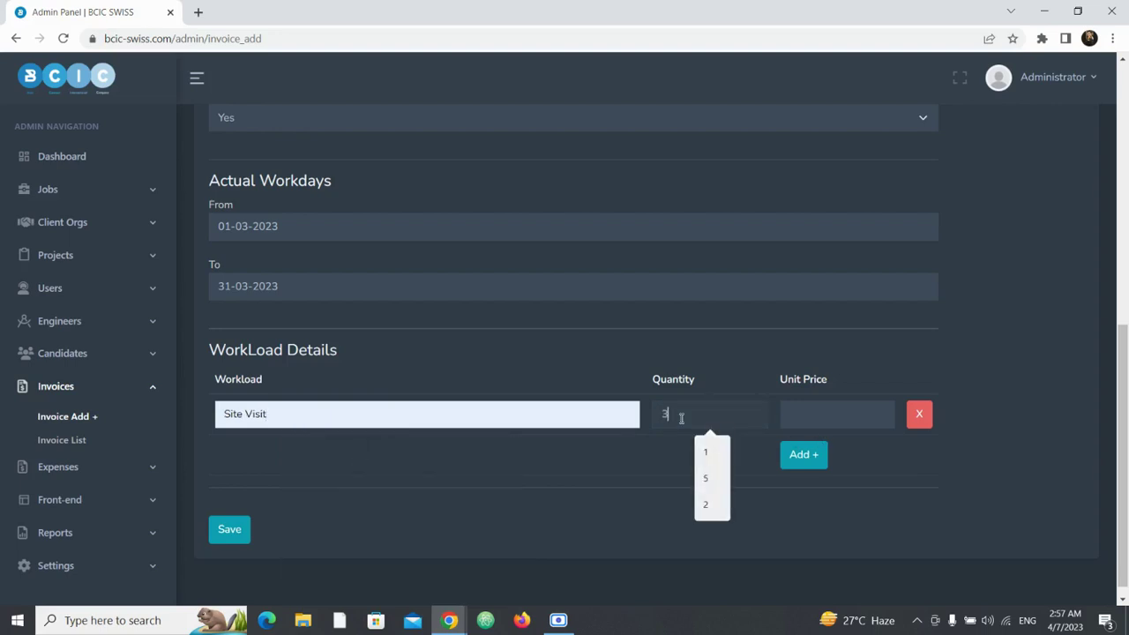
{"action": "type", "text": "3"}
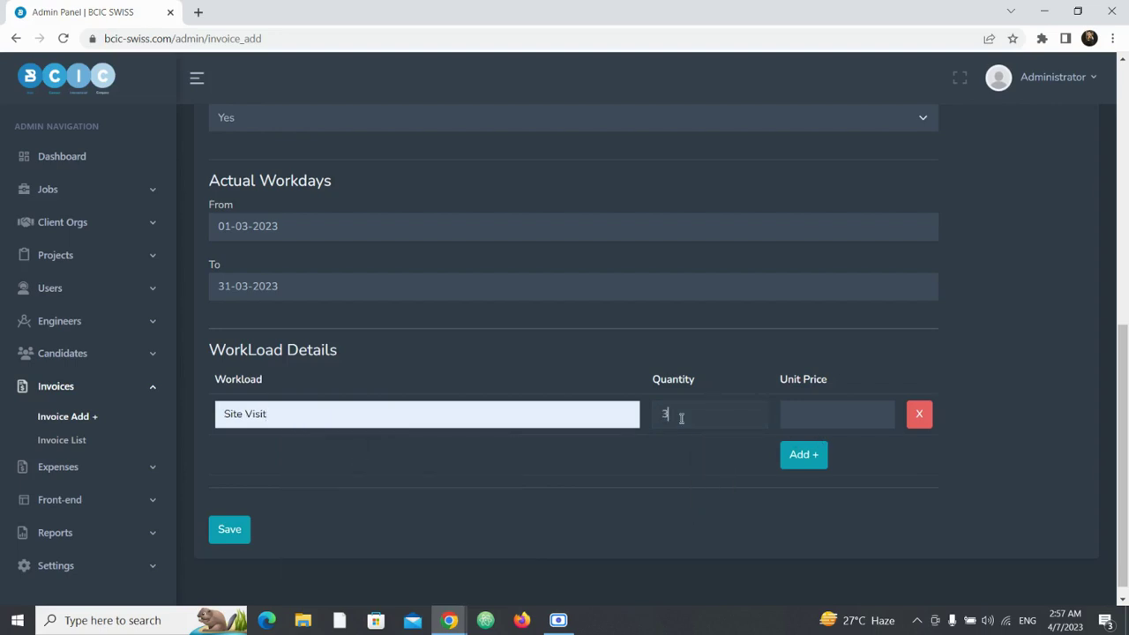
{"action": "left_click", "coordinate": [868, 416]}
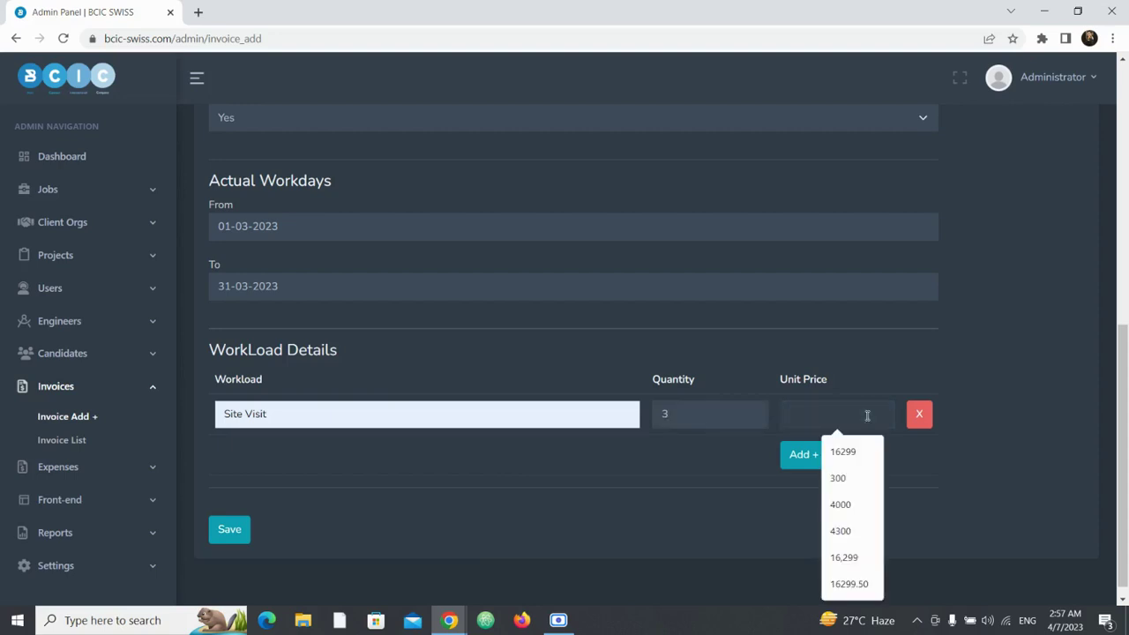
{"action": "type", "text": "509"}
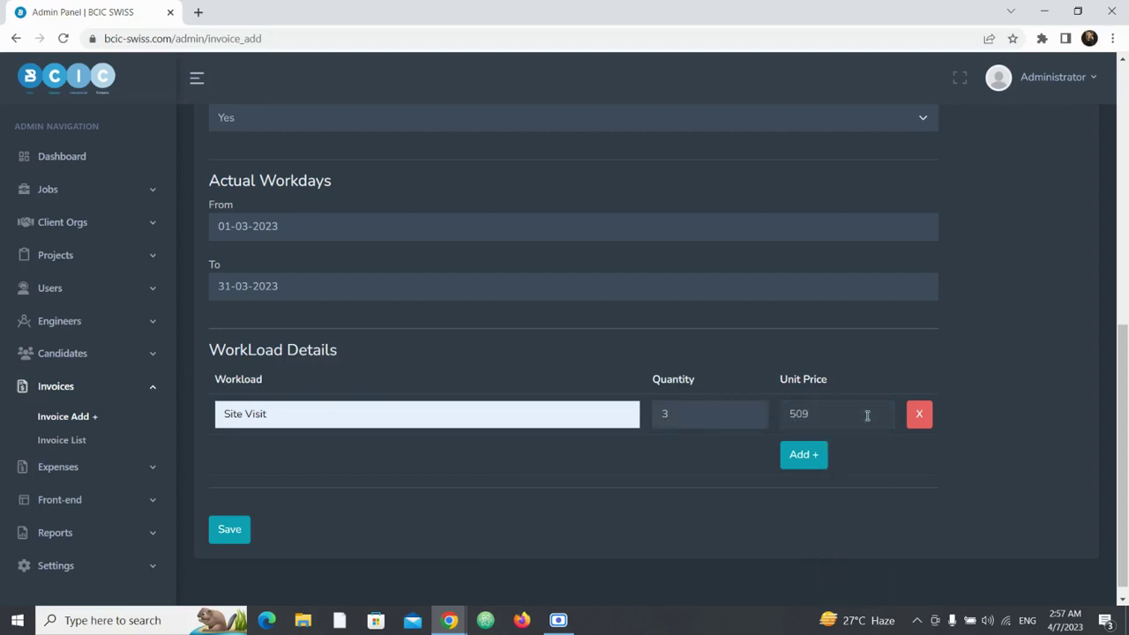
{"action": "type", "text": "00"}
{"action": "left_click", "coordinate": [1029, 405]}
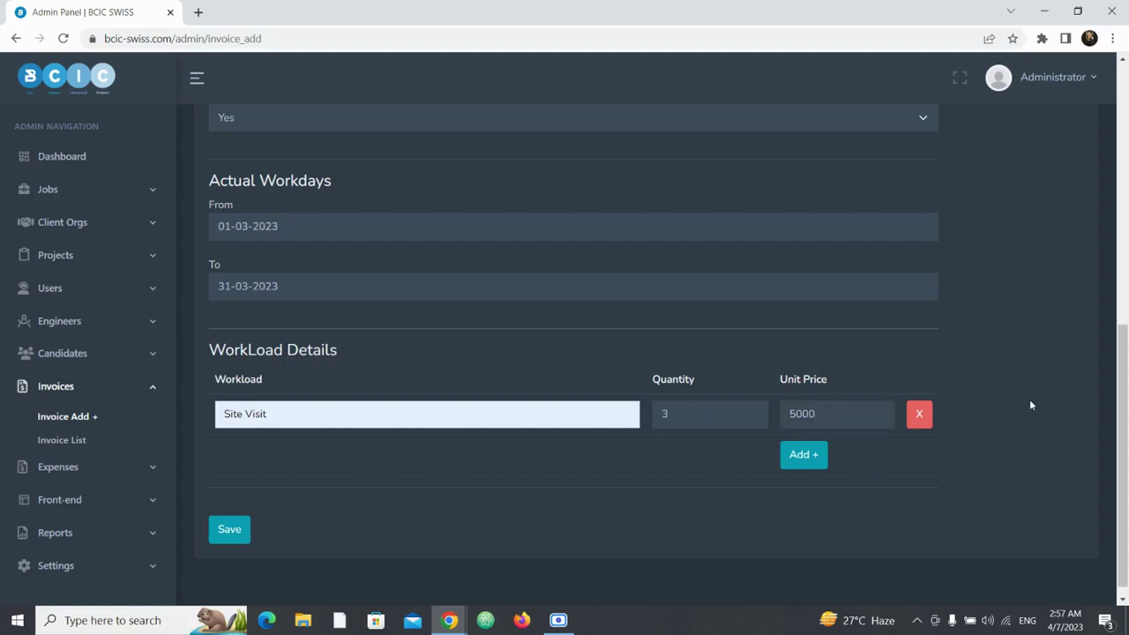
Add a second workload line 'equipments' with quantity 4 and unit price 250
{"action": "left_click", "coordinate": [812, 465]}
{"action": "left_click", "coordinate": [520, 456]}
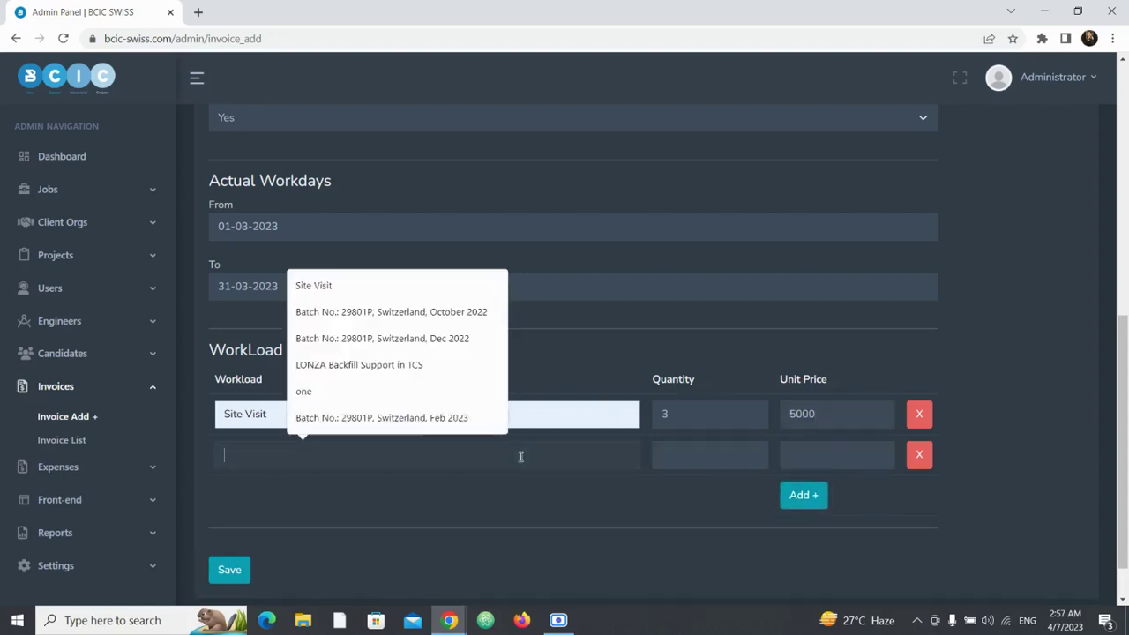
{"action": "type", "text": "equip"}
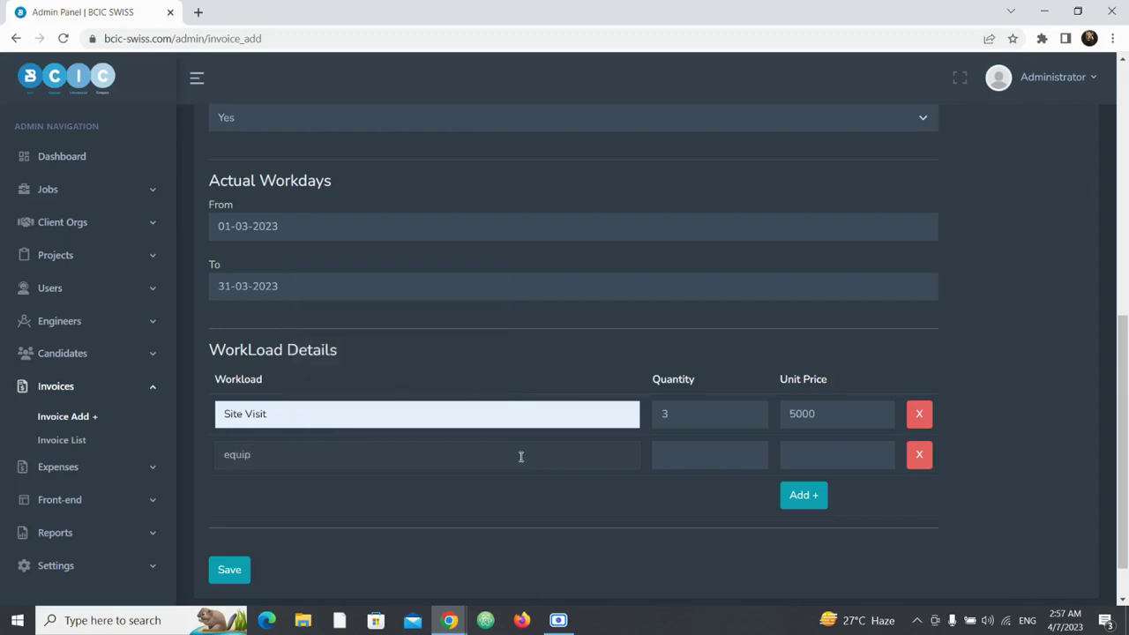
{"action": "type", "text": "me"}
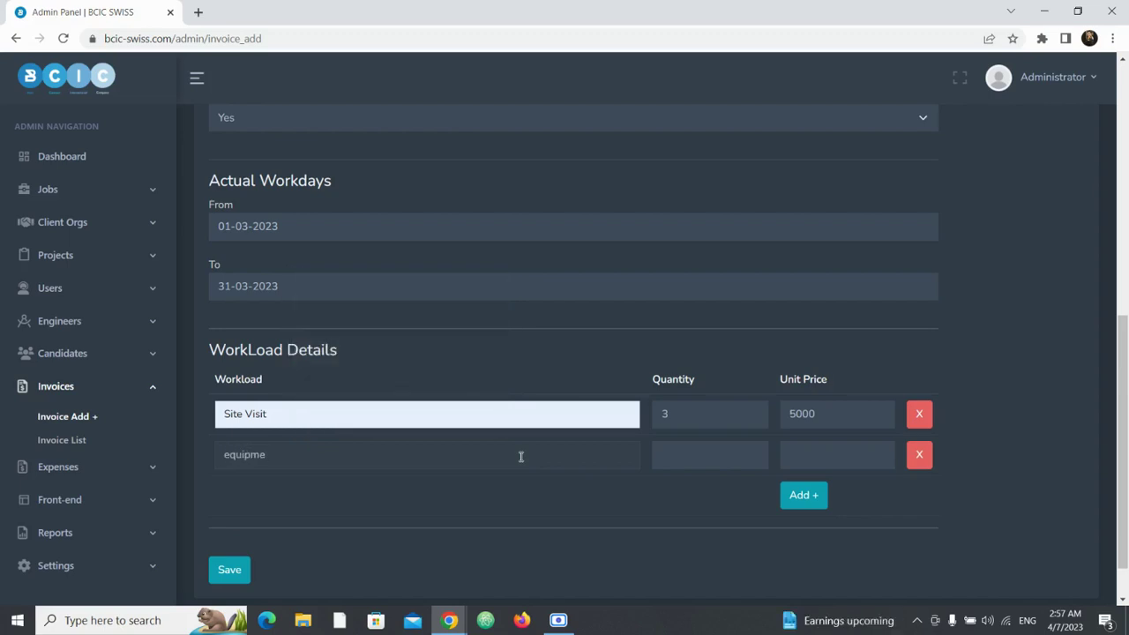
{"action": "type", "text": "nts"}
{"action": "key", "text": "Tab"}
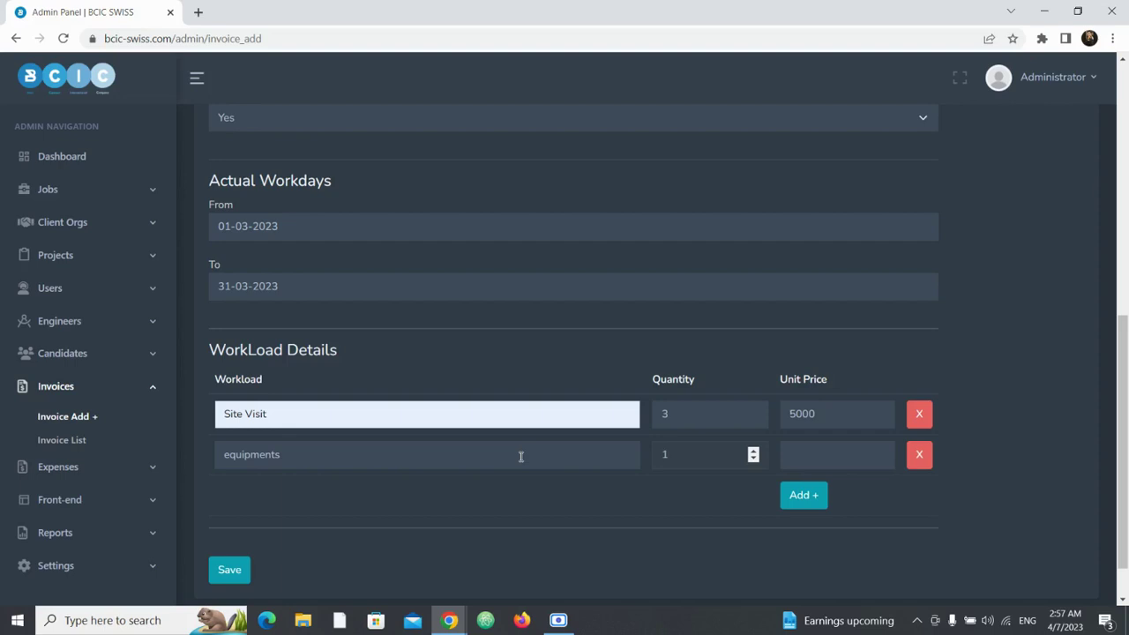
{"action": "type", "text": "4"}
{"action": "key", "text": "Tab"}
{"action": "type", "text": "1"}
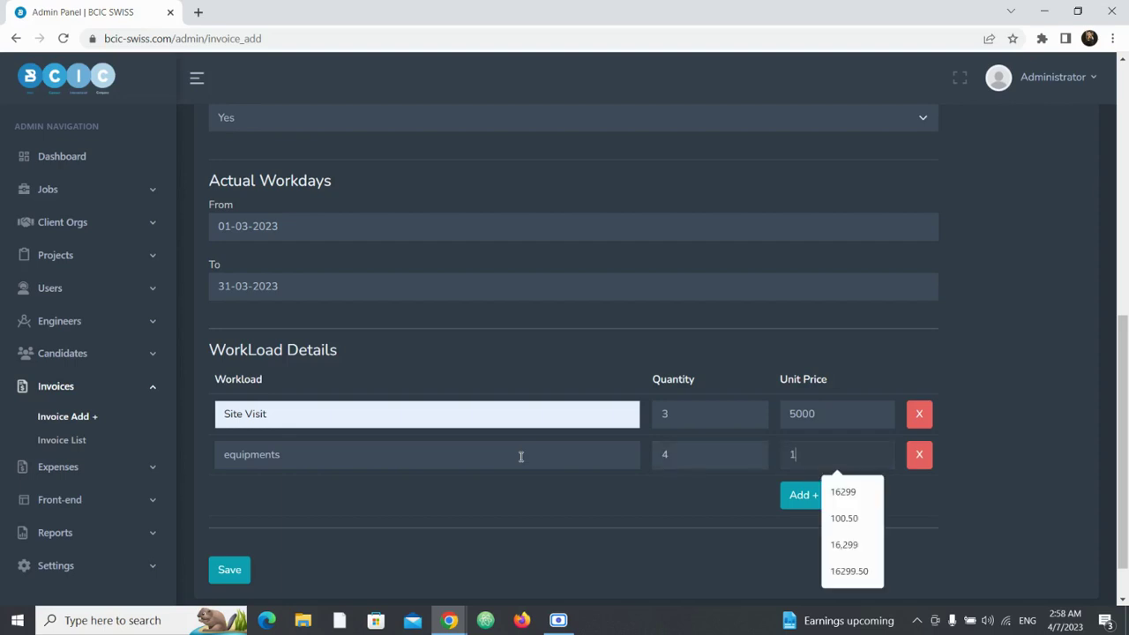
{"action": "key", "text": "BackSpace"}
{"action": "type", "text": "250"}
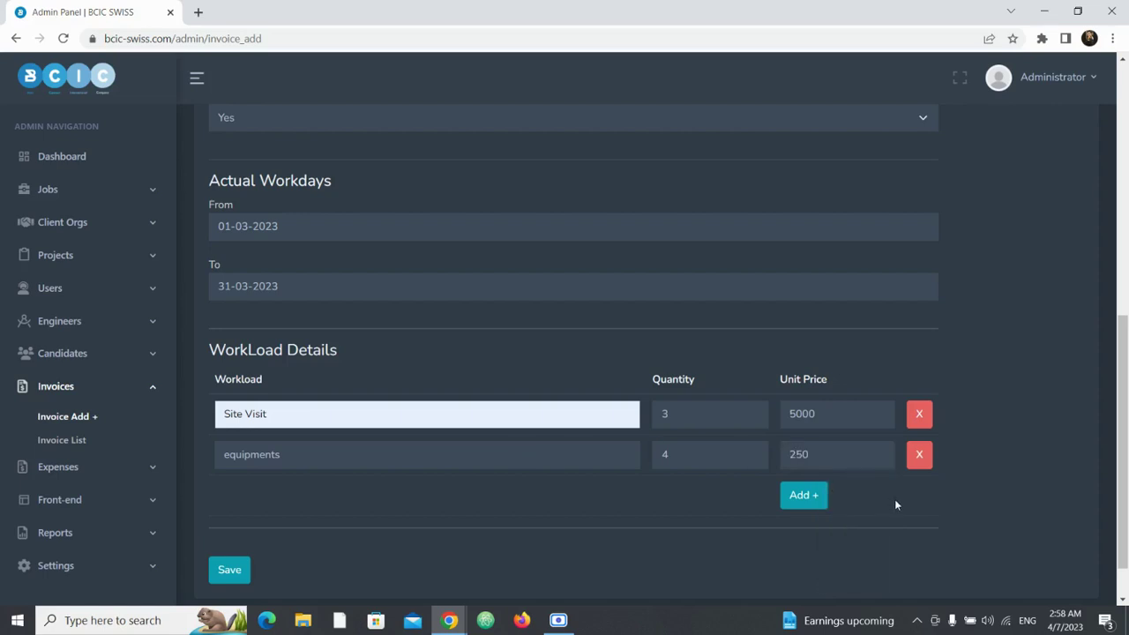
{"action": "scroll", "coordinate": [894, 498], "scroll_direction": "down", "scroll_amount": 1}
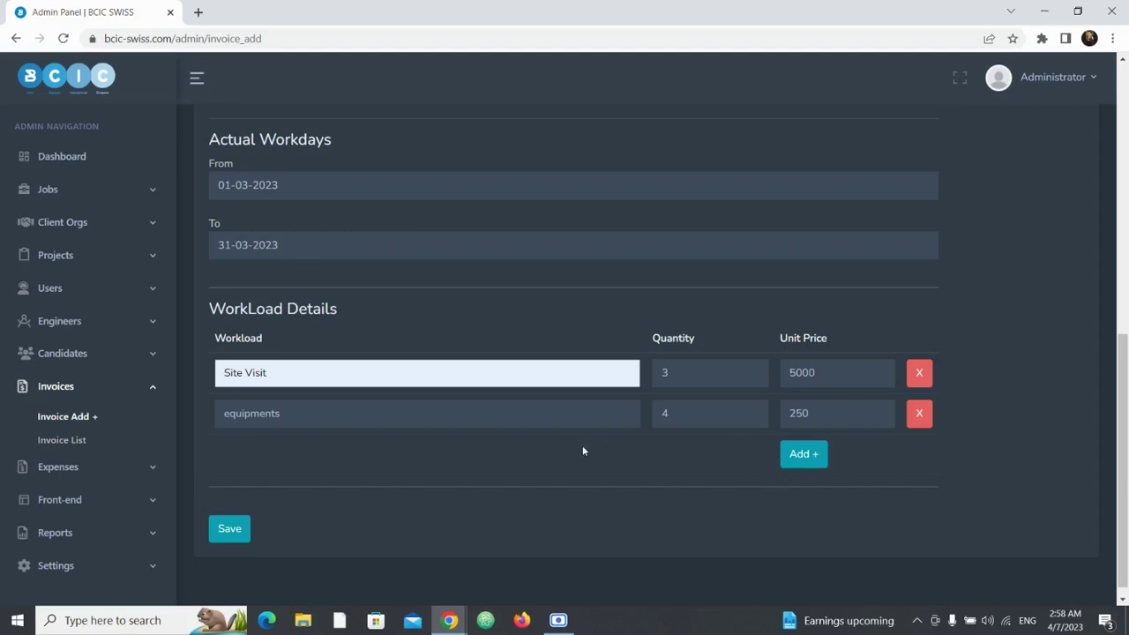
{"action": "scroll", "coordinate": [564, 454], "scroll_direction": "down", "scroll_amount": 1}
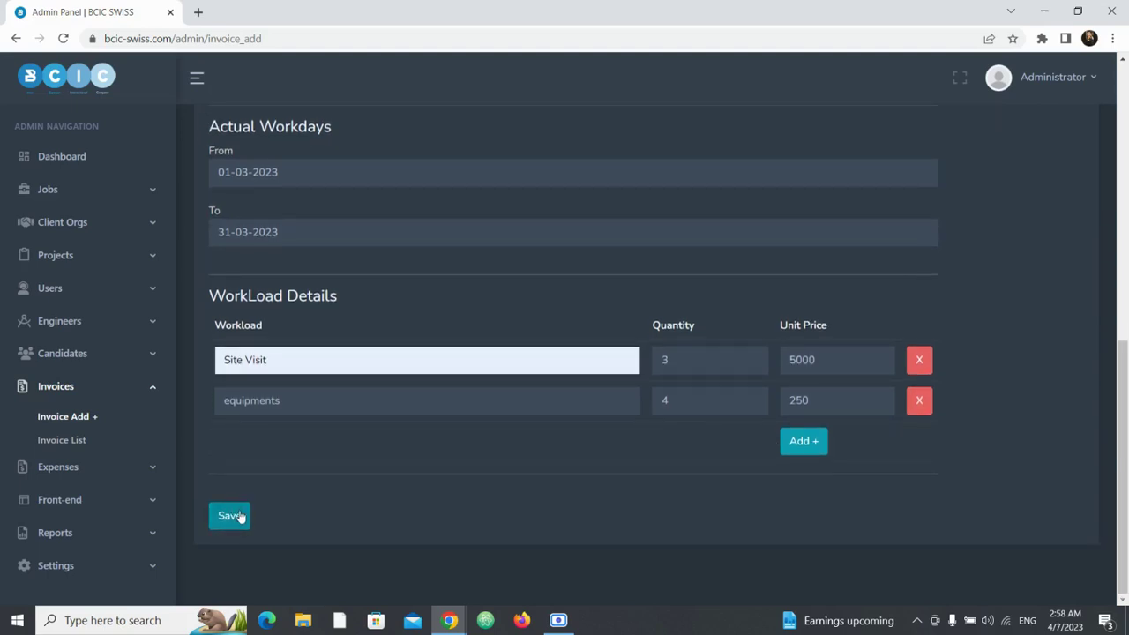
Save invoice #NCR27 and review its 16000.00 USD subtotal, 1232.00 VAT, 17232.00 due
{"action": "left_click", "coordinate": [240, 516]}
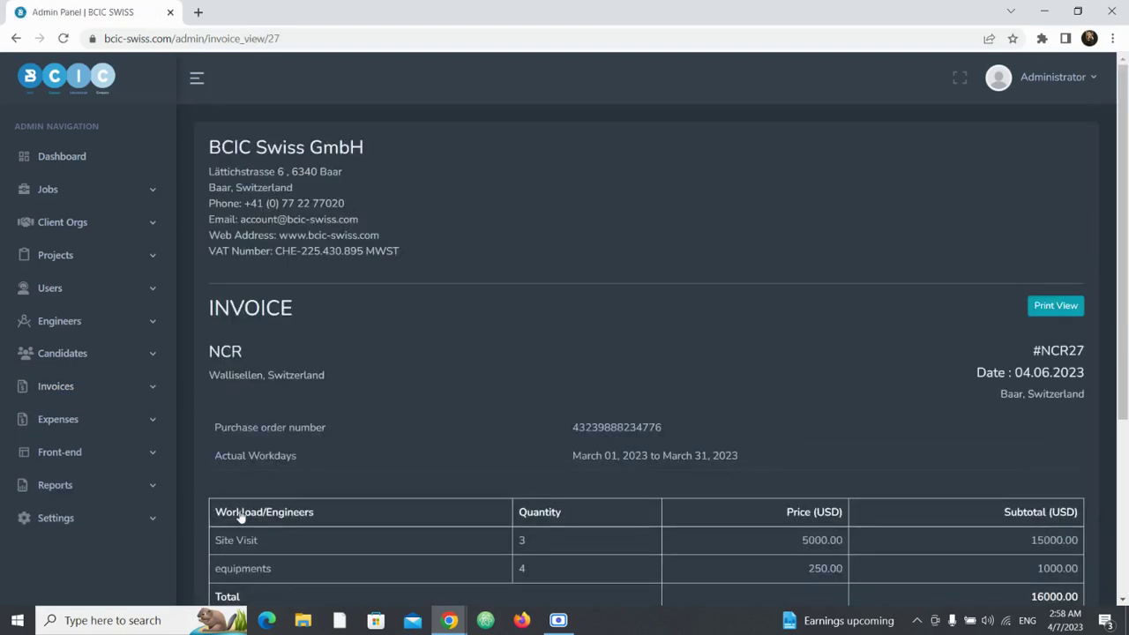
{"action": "scroll", "coordinate": [239, 518], "scroll_direction": "down", "scroll_amount": 1}
{"action": "scroll", "coordinate": [240, 519], "scroll_direction": "down", "scroll_amount": 2}
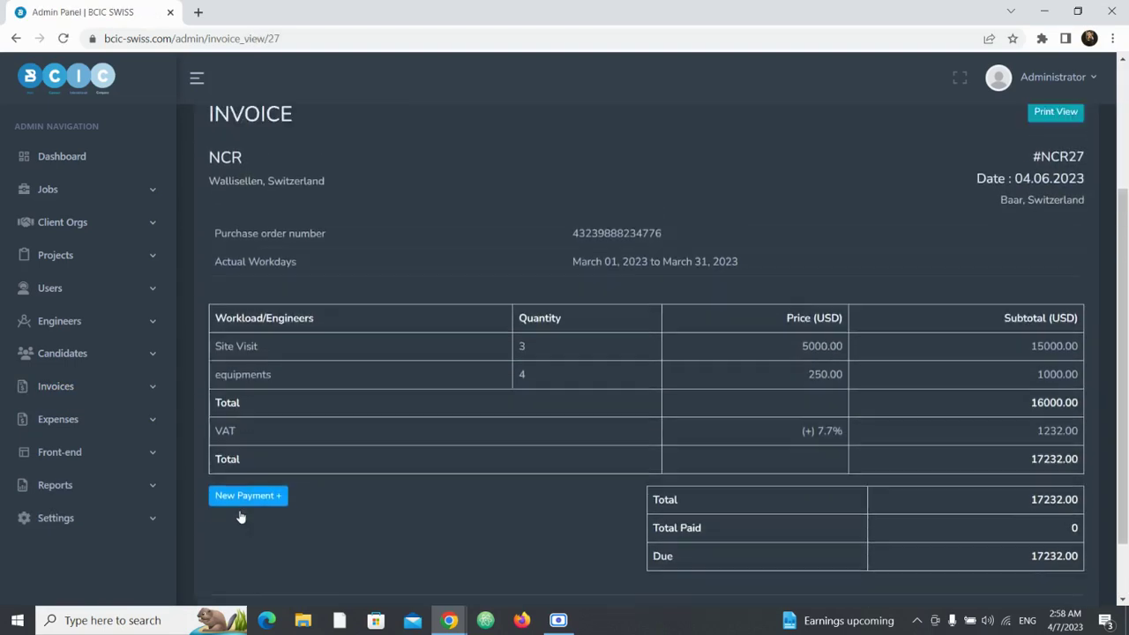
{"action": "scroll", "coordinate": [239, 518], "scroll_direction": "up", "scroll_amount": 3}
{"action": "scroll", "coordinate": [240, 519], "scroll_direction": "down", "scroll_amount": 3}
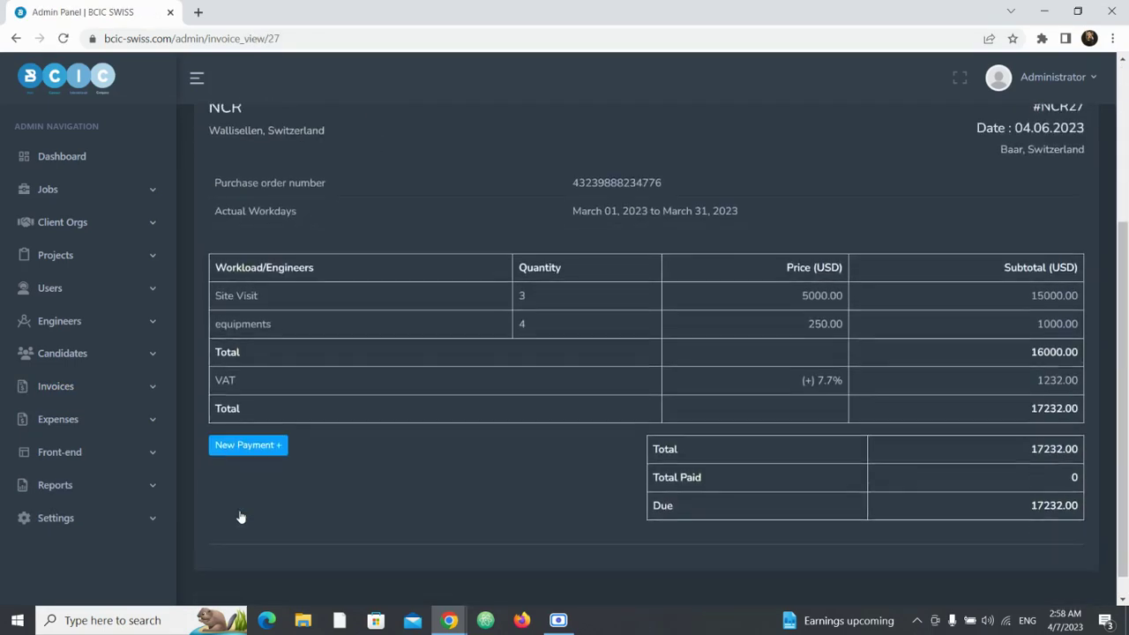
{"action": "scroll", "coordinate": [240, 519], "scroll_direction": "up", "scroll_amount": 1}
{"action": "scroll", "coordinate": [240, 517], "scroll_direction": "up", "scroll_amount": 1}
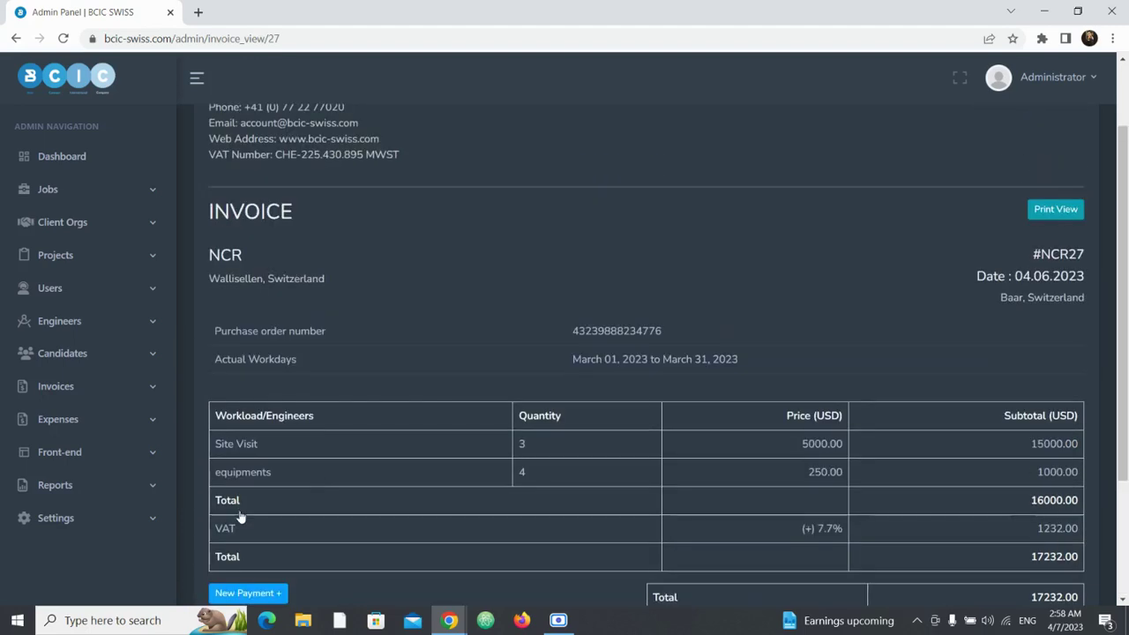
{"action": "scroll", "coordinate": [852, 433], "scroll_direction": "down", "scroll_amount": 1}
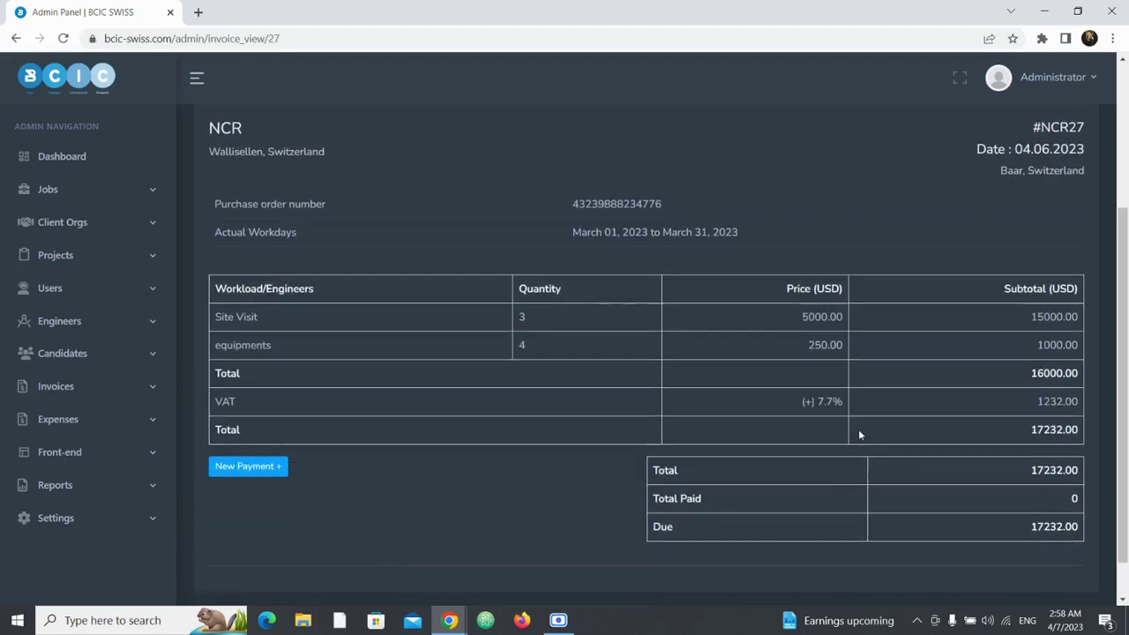
{"action": "scroll", "coordinate": [1005, 214], "scroll_direction": "up", "scroll_amount": 2}
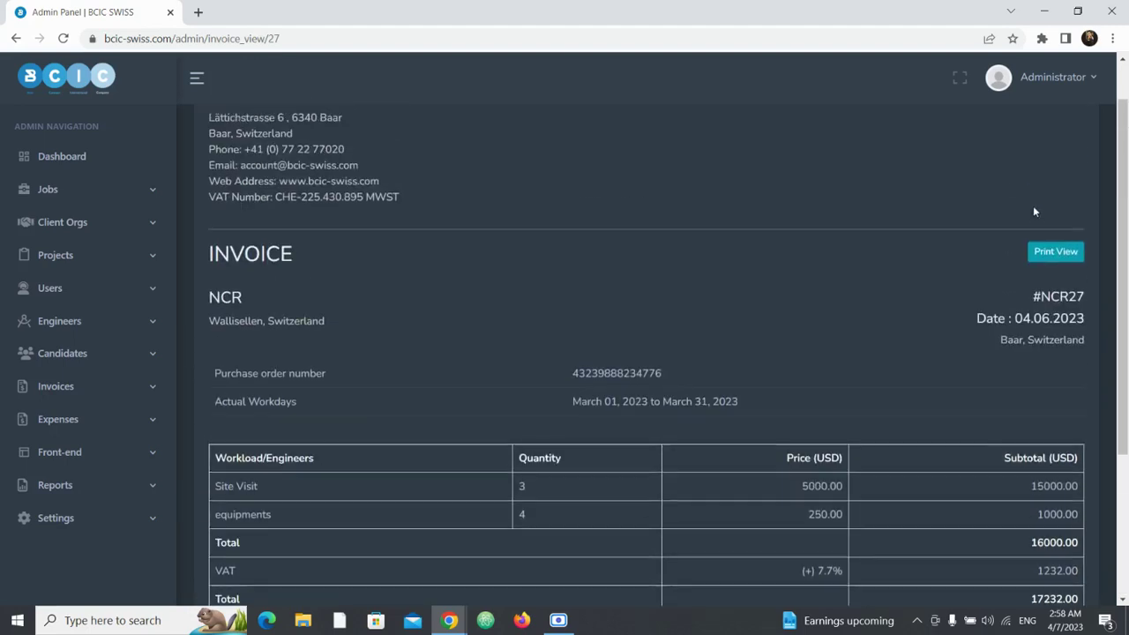
{"action": "left_click", "coordinate": [1048, 252]}
{"action": "scroll", "coordinate": [768, 403], "scroll_direction": "down", "scroll_amount": 6}
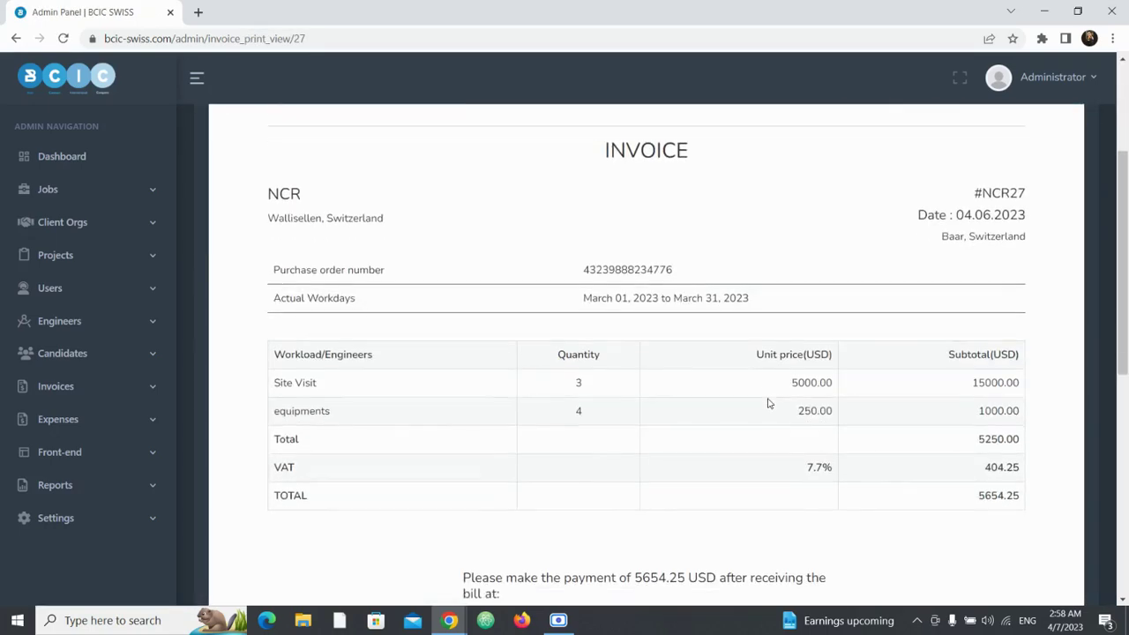
{"action": "scroll", "coordinate": [768, 403], "scroll_direction": "down", "scroll_amount": 2}
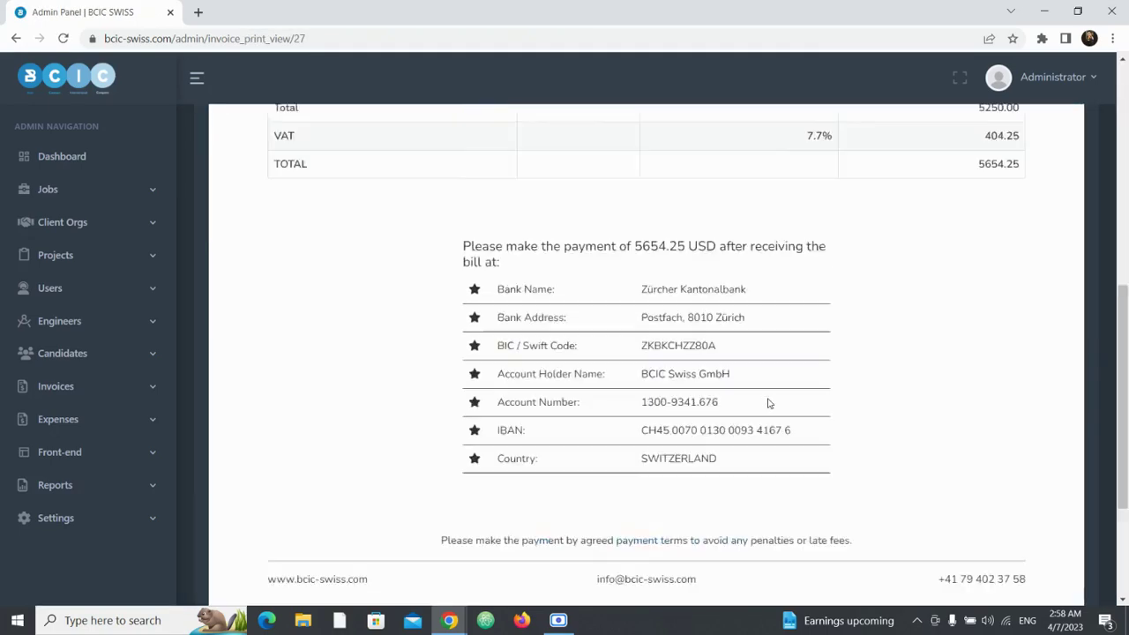
{"action": "scroll", "coordinate": [768, 403], "scroll_direction": "up", "scroll_amount": 6}
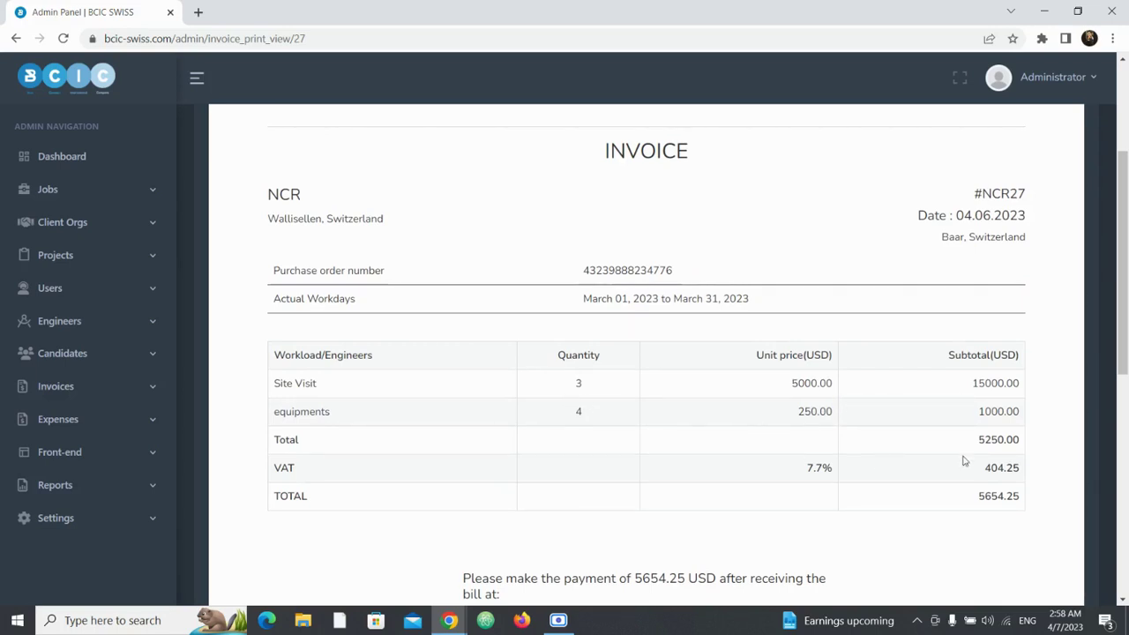
{"action": "scroll", "coordinate": [730, 475], "scroll_direction": "down", "scroll_amount": 1}
{"action": "scroll", "coordinate": [729, 475], "scroll_direction": "down", "scroll_amount": 1}
{"action": "scroll", "coordinate": [730, 474], "scroll_direction": "up", "scroll_amount": 4}
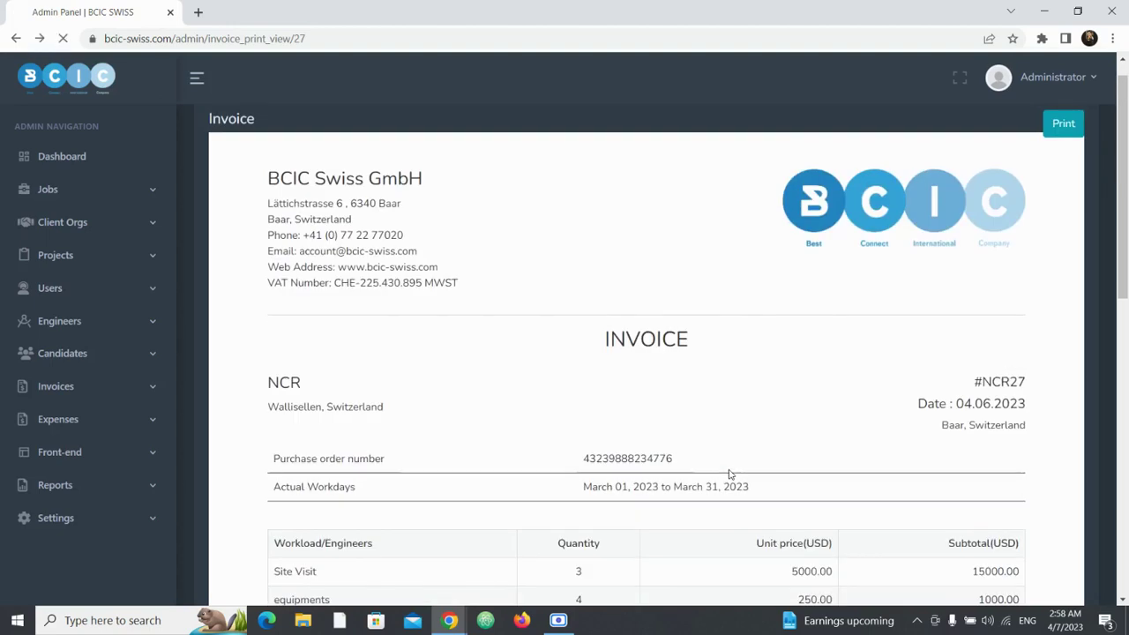
{"action": "key", "text": "alt+Left"}
{"action": "scroll", "coordinate": [728, 475], "scroll_direction": "down", "scroll_amount": 3}
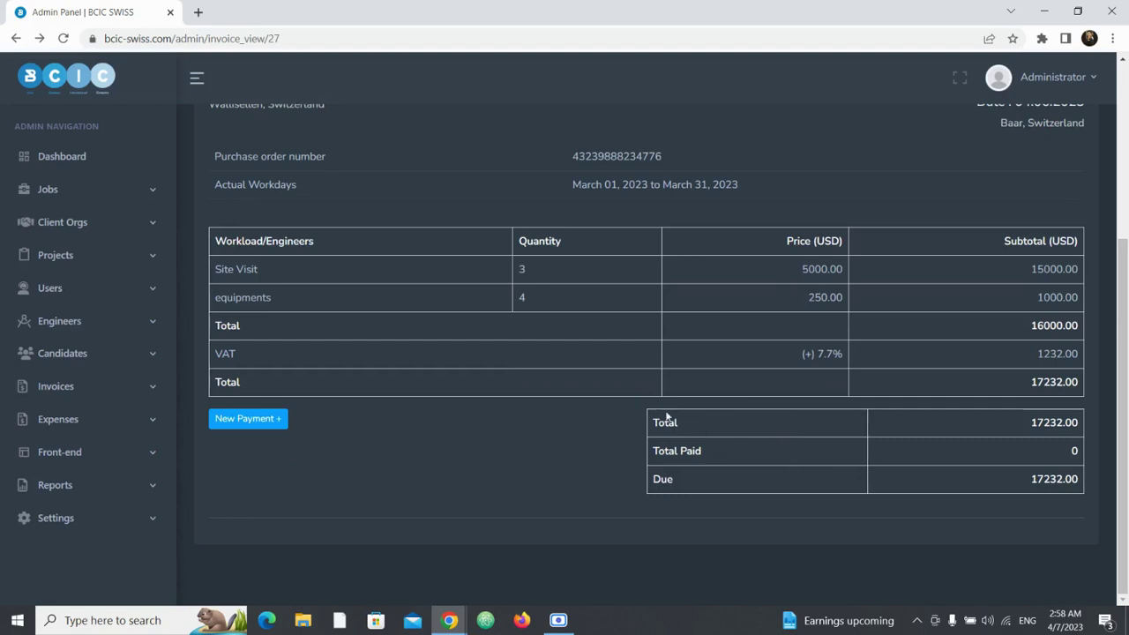
{"action": "scroll", "coordinate": [705, 432], "scroll_direction": "up", "scroll_amount": 1}
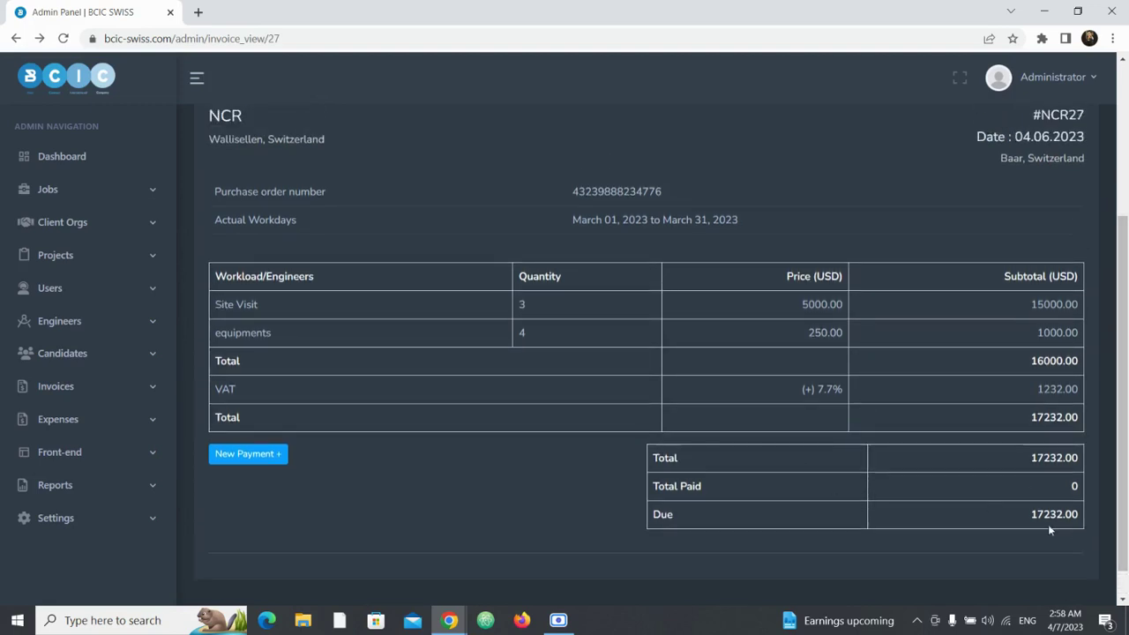
{"action": "left_click_drag", "start_coordinate": [1028, 514], "coordinate": [1083, 520]}
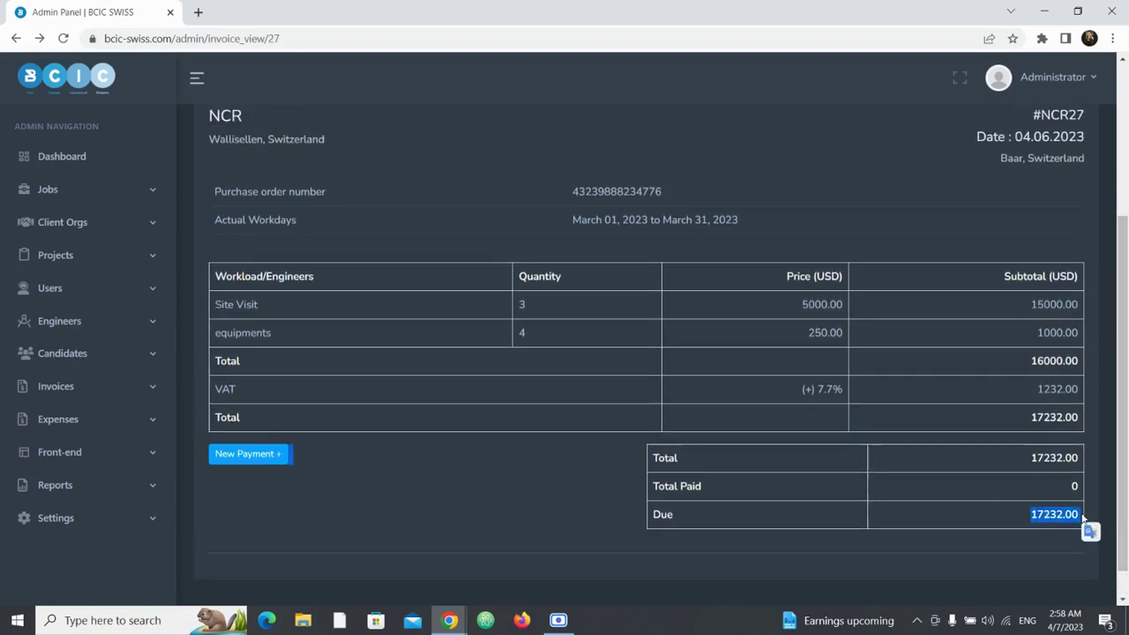
{"action": "left_click", "coordinate": [896, 502]}
{"action": "scroll", "coordinate": [422, 490], "scroll_direction": "up", "scroll_amount": 1}
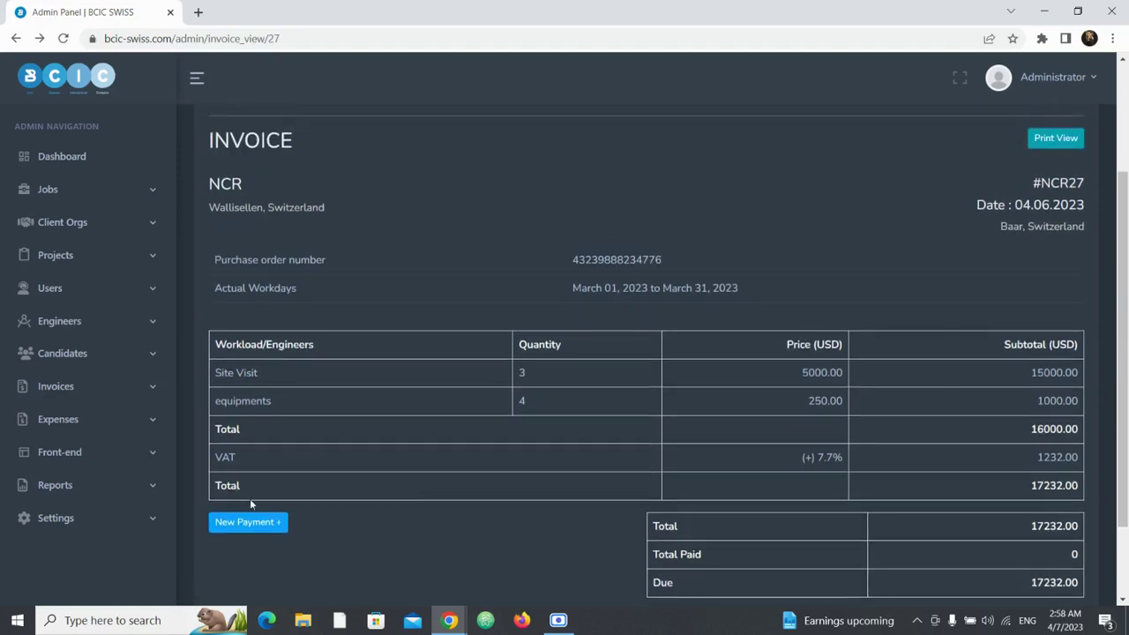
Record a payment of 7232 on invoice #NCR27
{"action": "left_click", "coordinate": [235, 523]}
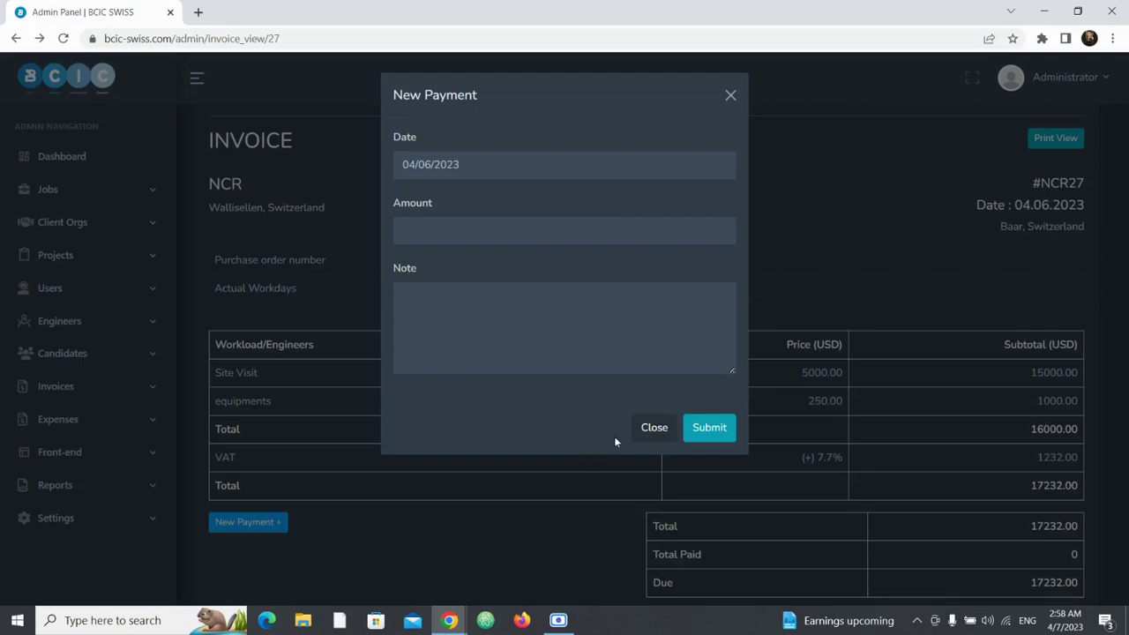
{"action": "left_click", "coordinate": [656, 425]}
{"action": "scroll", "coordinate": [777, 469], "scroll_direction": "down", "scroll_amount": 1}
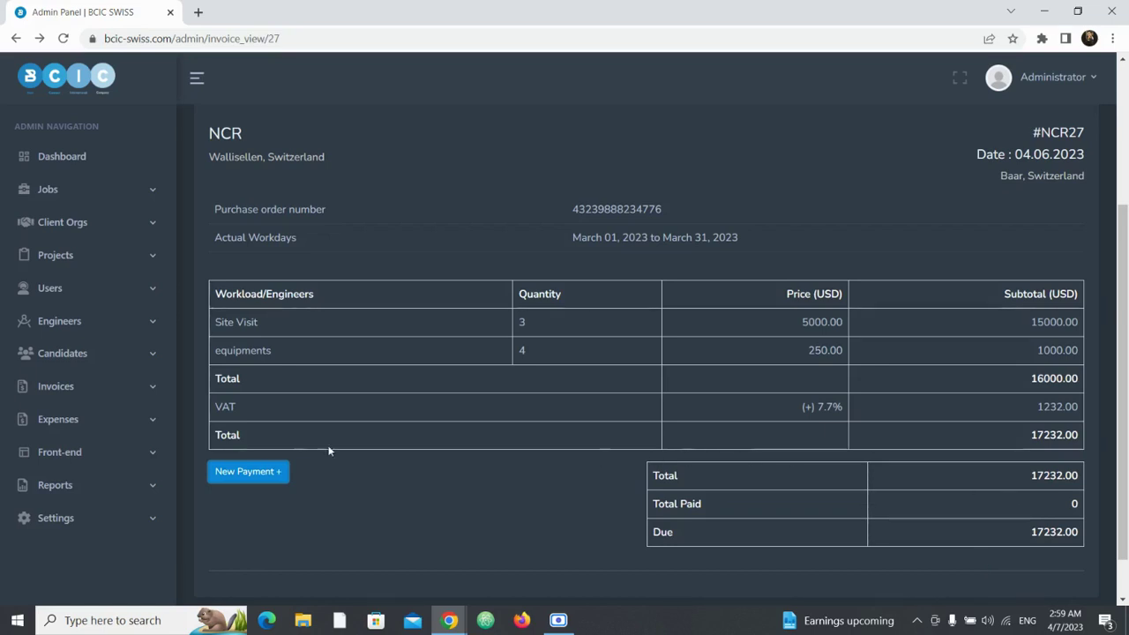
{"action": "left_click", "coordinate": [262, 472]}
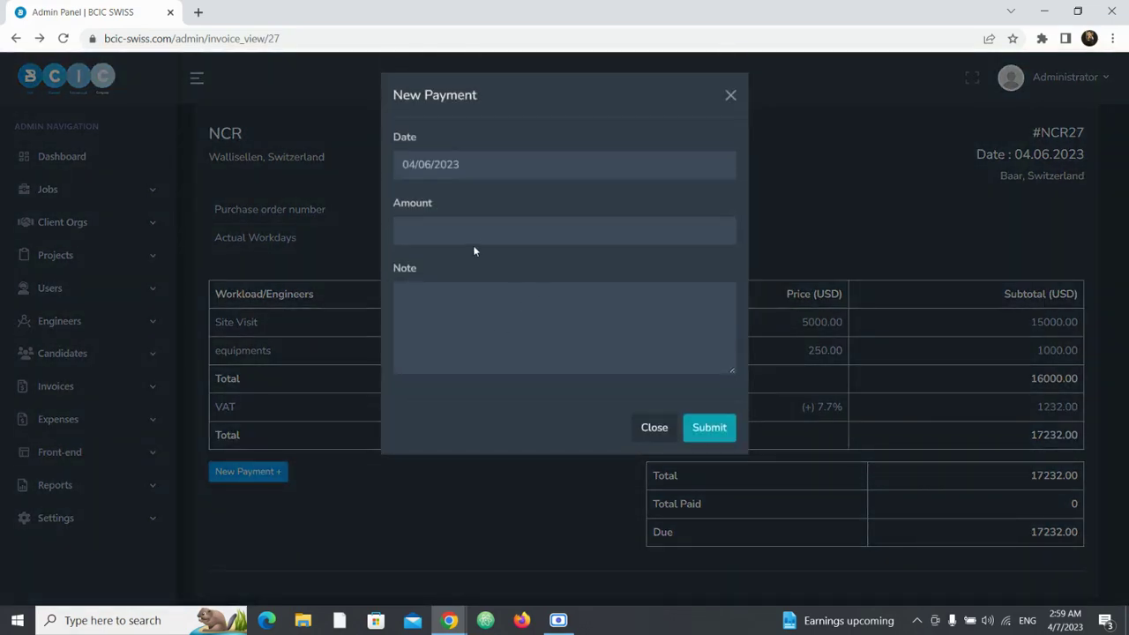
{"action": "left_click", "coordinate": [471, 231]}
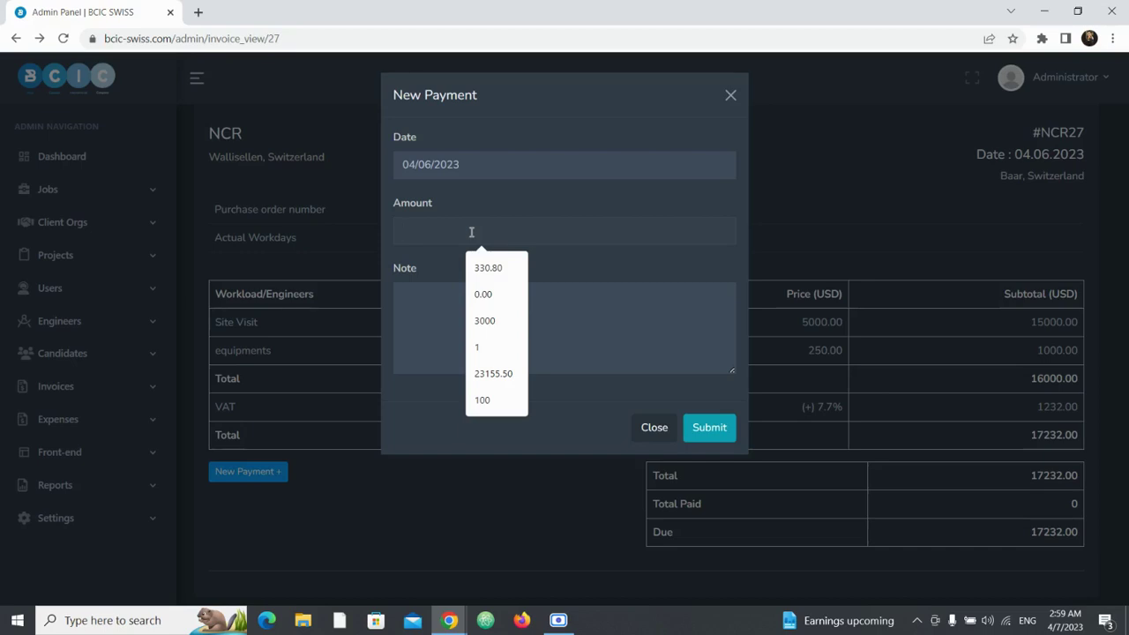
{"action": "type", "text": "7"}
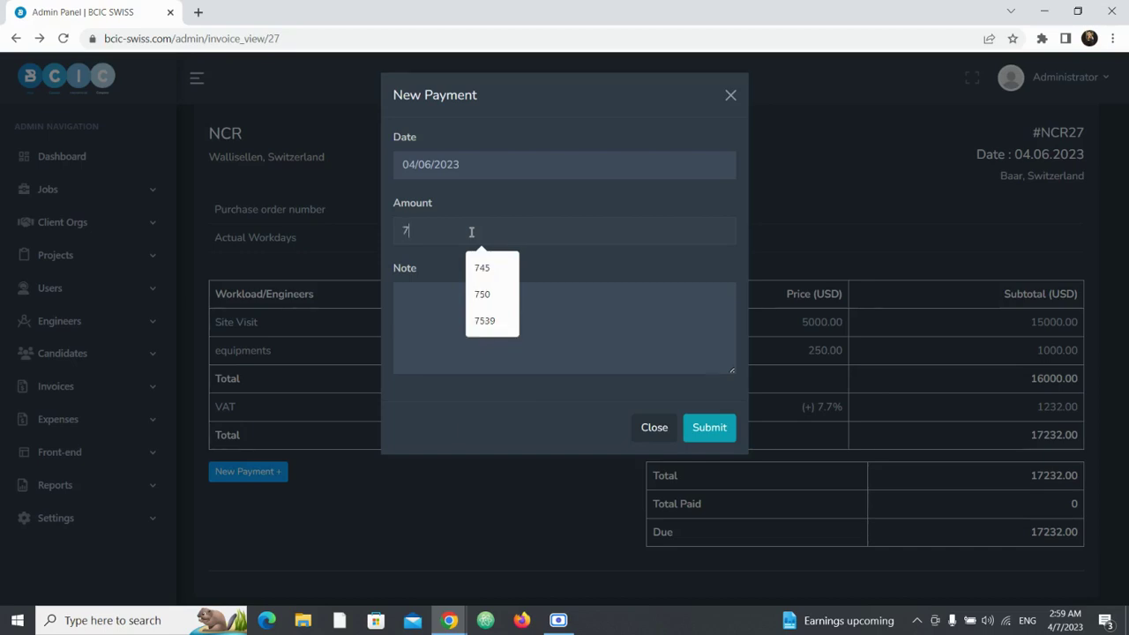
{"action": "type", "text": "232"}
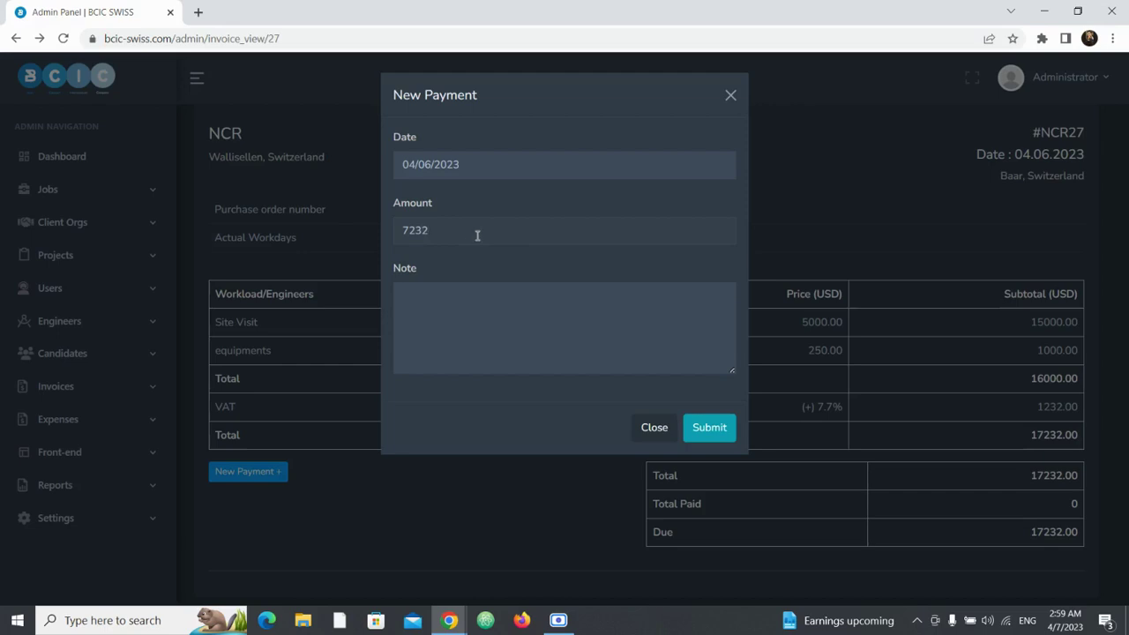
{"action": "left_click", "coordinate": [705, 436]}
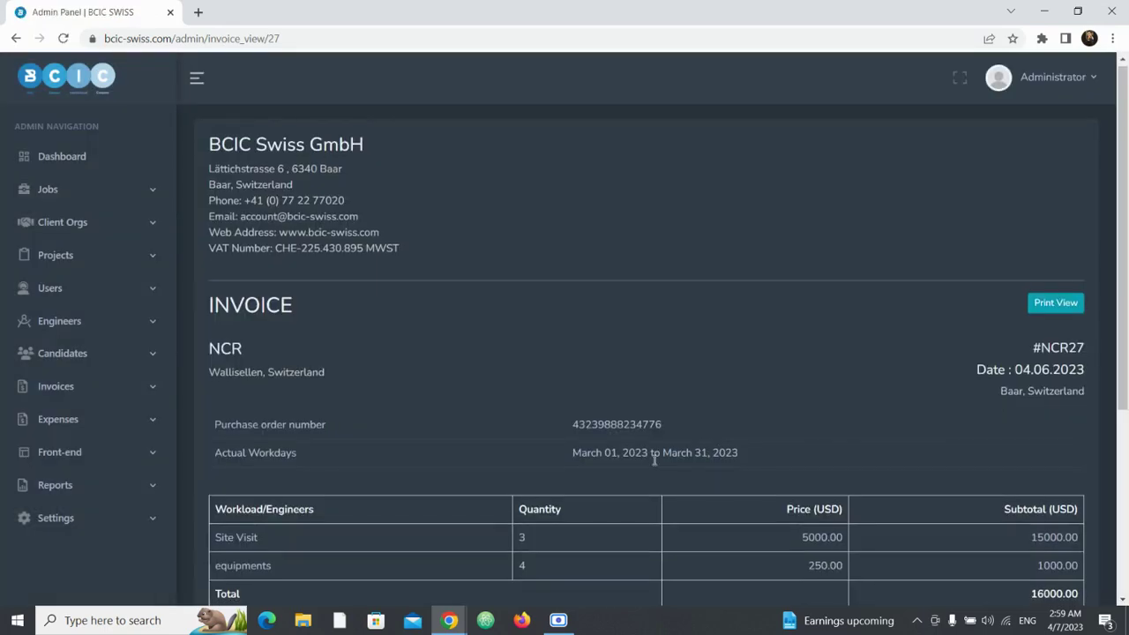
Check that invoice #NCR27 now shows 10000.00 still due
{"action": "scroll", "coordinate": [652, 456], "scroll_direction": "down", "scroll_amount": 3}
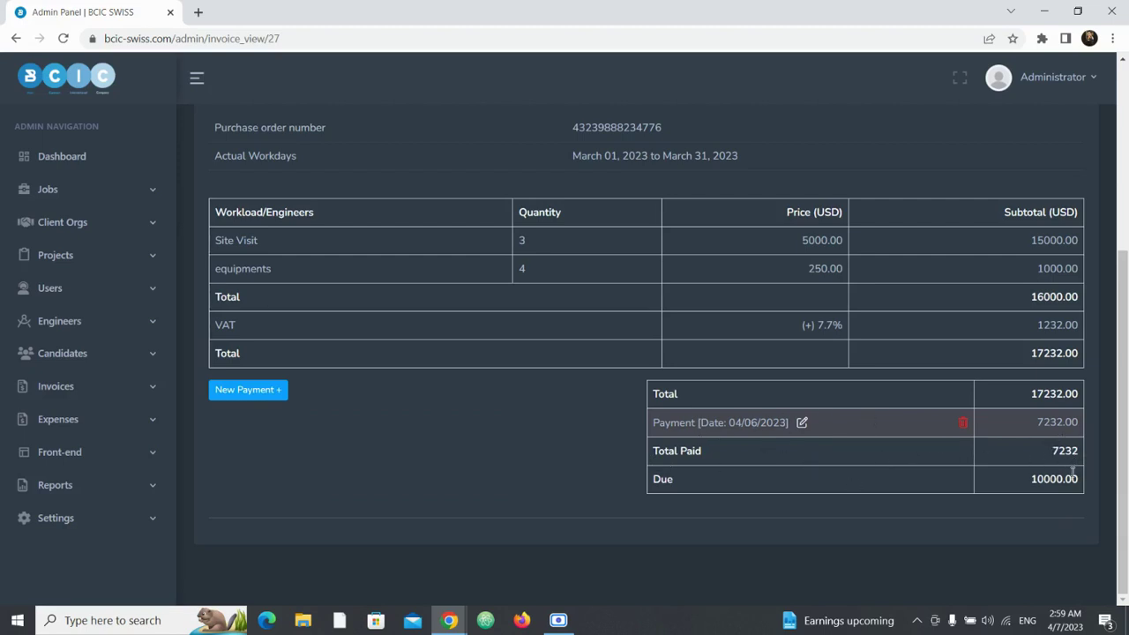
{"action": "left_click_drag", "start_coordinate": [1028, 480], "coordinate": [1090, 485]}
{"action": "left_click", "coordinate": [1006, 534]}
{"action": "scroll", "coordinate": [484, 504], "scroll_direction": "up", "scroll_amount": 2}
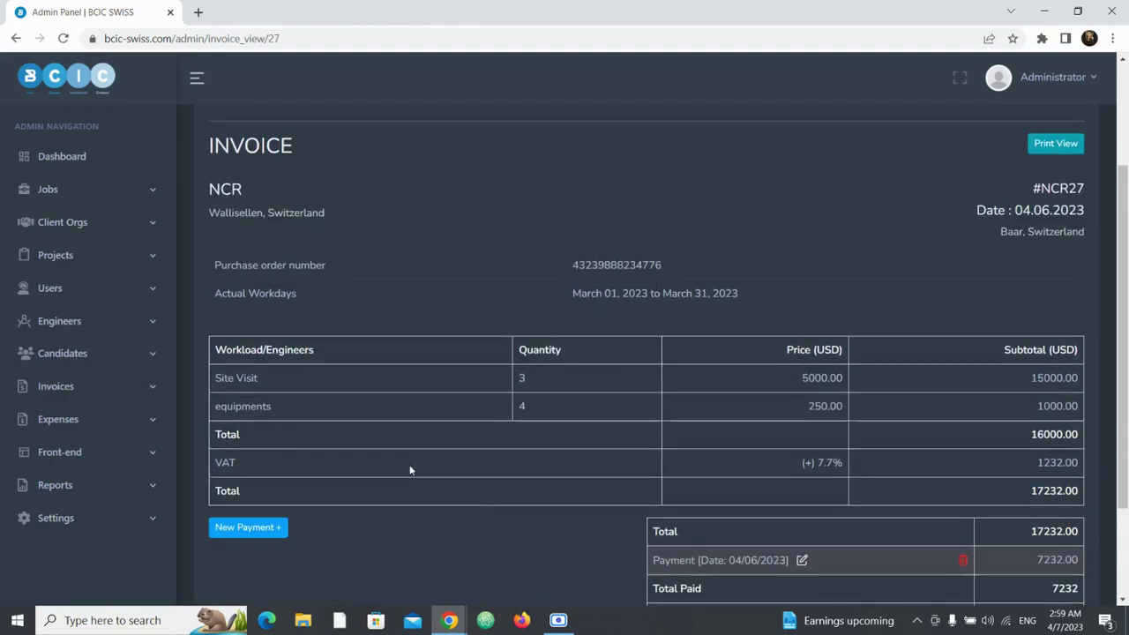
Open the Invoice List and inspect the first invoice's PO, address and amount
{"action": "left_click", "coordinate": [84, 392]}
{"action": "left_click", "coordinate": [64, 447]}
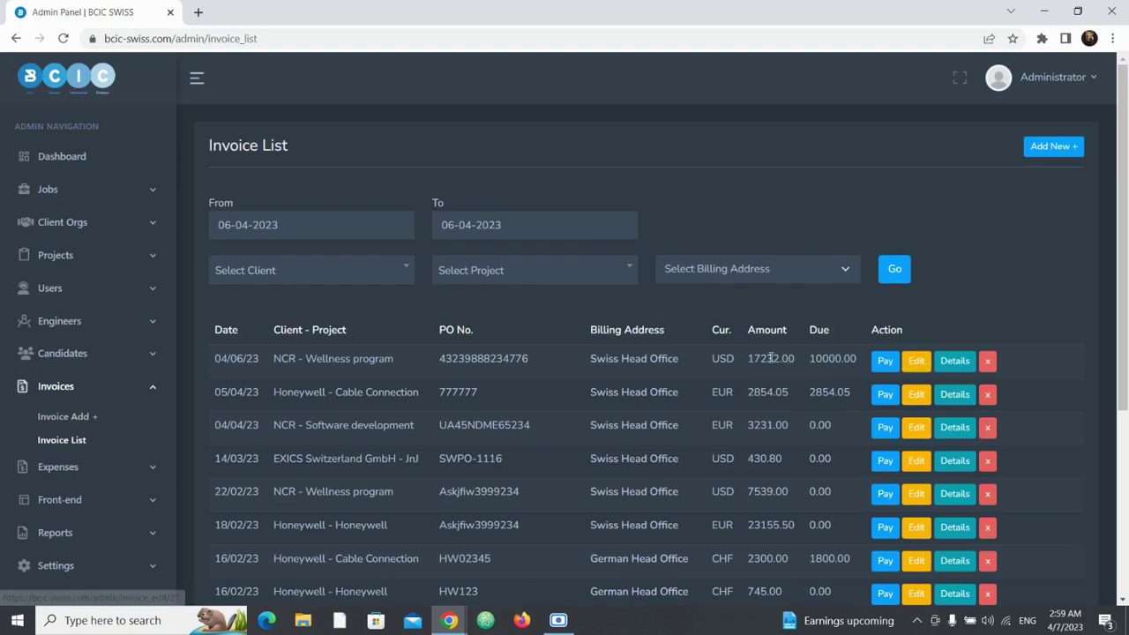
{"action": "left_click_drag", "start_coordinate": [752, 359], "coordinate": [471, 358]}
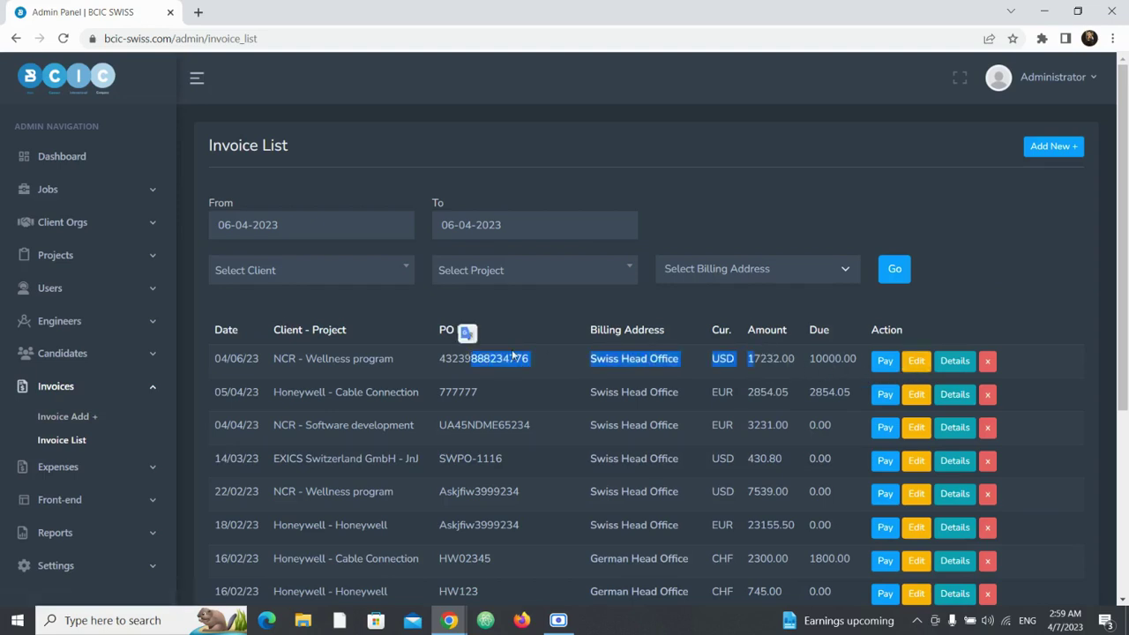
{"action": "left_click", "coordinate": [588, 323]}
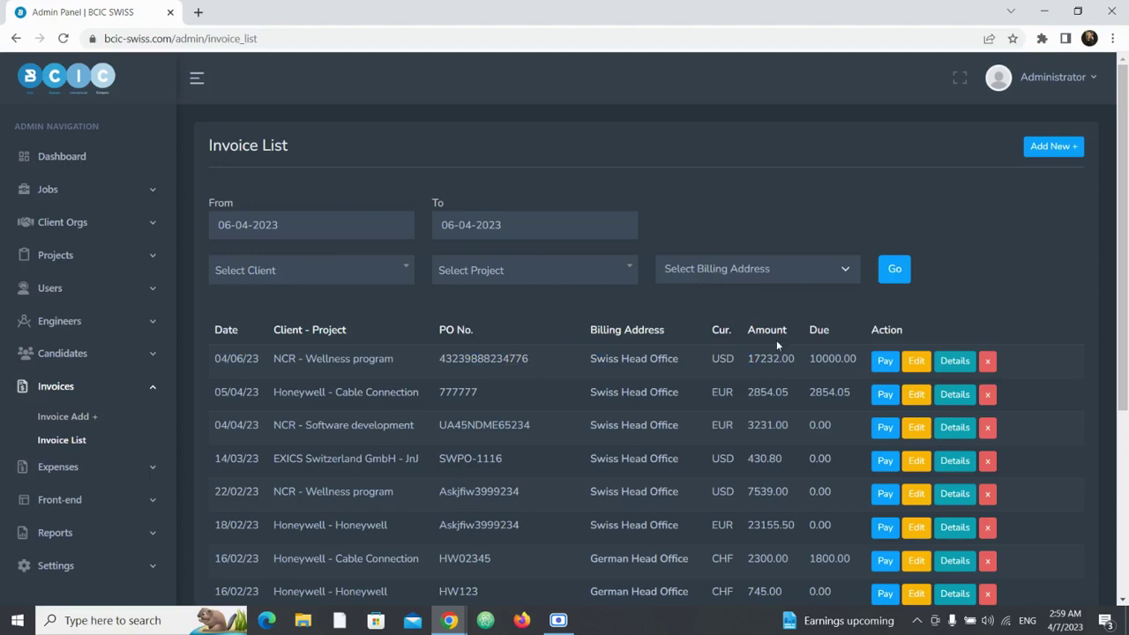
Review the NCR Wellness program invoice details, then return to the invoice list
{"action": "left_click", "coordinate": [950, 361]}
{"action": "scroll", "coordinate": [951, 372], "scroll_direction": "down", "scroll_amount": 5}
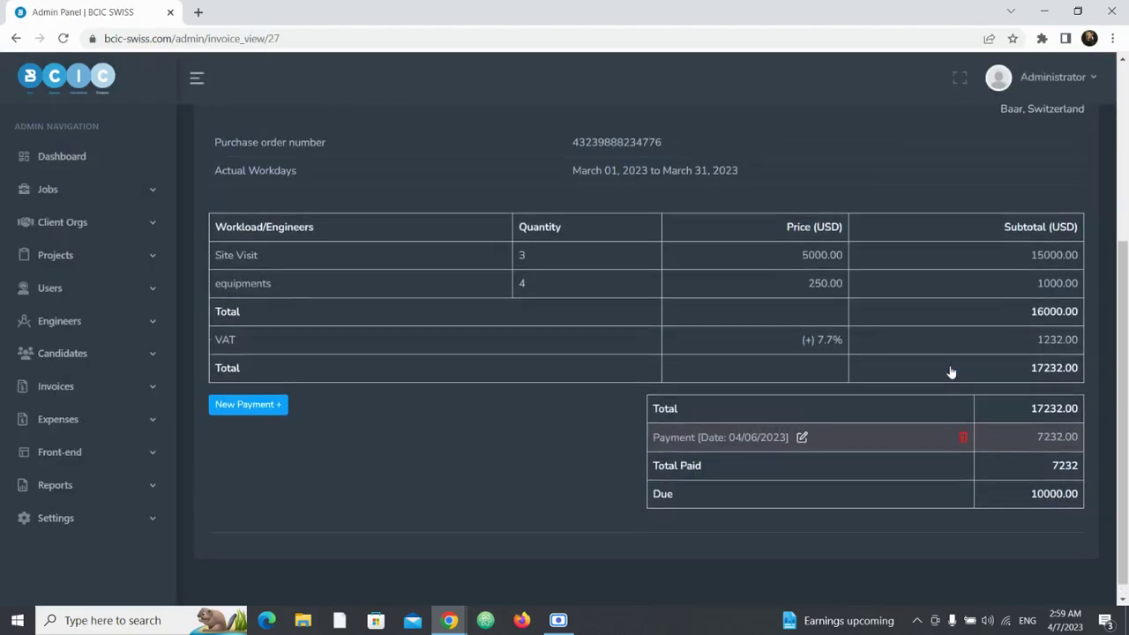
{"action": "scroll", "coordinate": [951, 372], "scroll_direction": "up", "scroll_amount": 2}
{"action": "scroll", "coordinate": [951, 372], "scroll_direction": "down", "scroll_amount": 2}
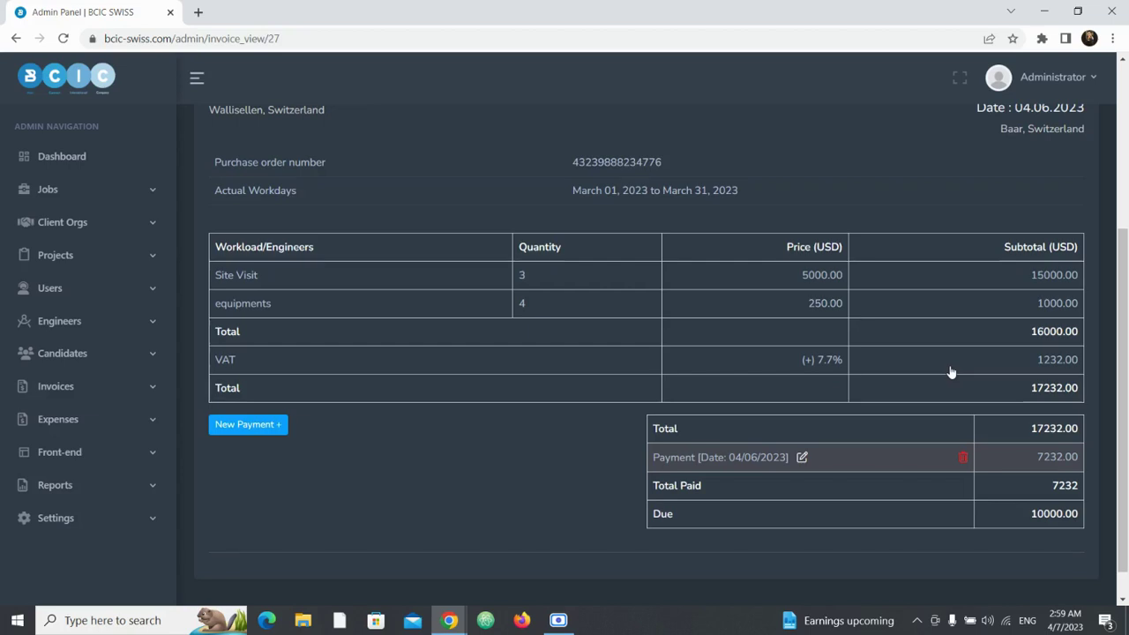
{"action": "scroll", "coordinate": [951, 372], "scroll_direction": "up", "scroll_amount": 3}
{"action": "scroll", "coordinate": [951, 373], "scroll_direction": "down", "scroll_amount": 3}
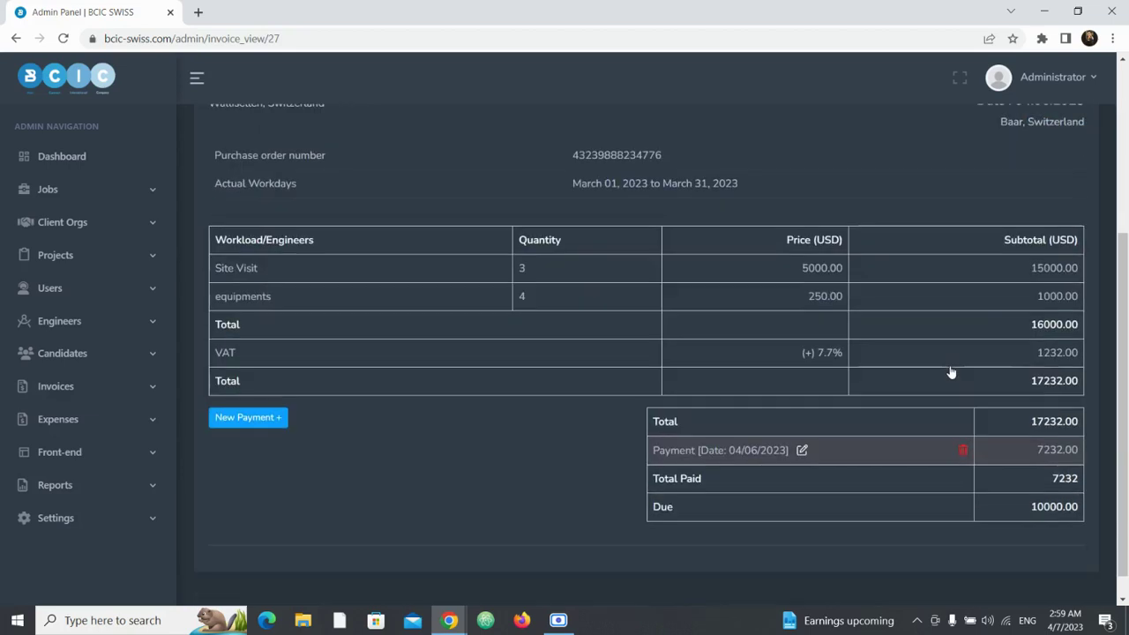
{"action": "key", "text": "alt+Left"}
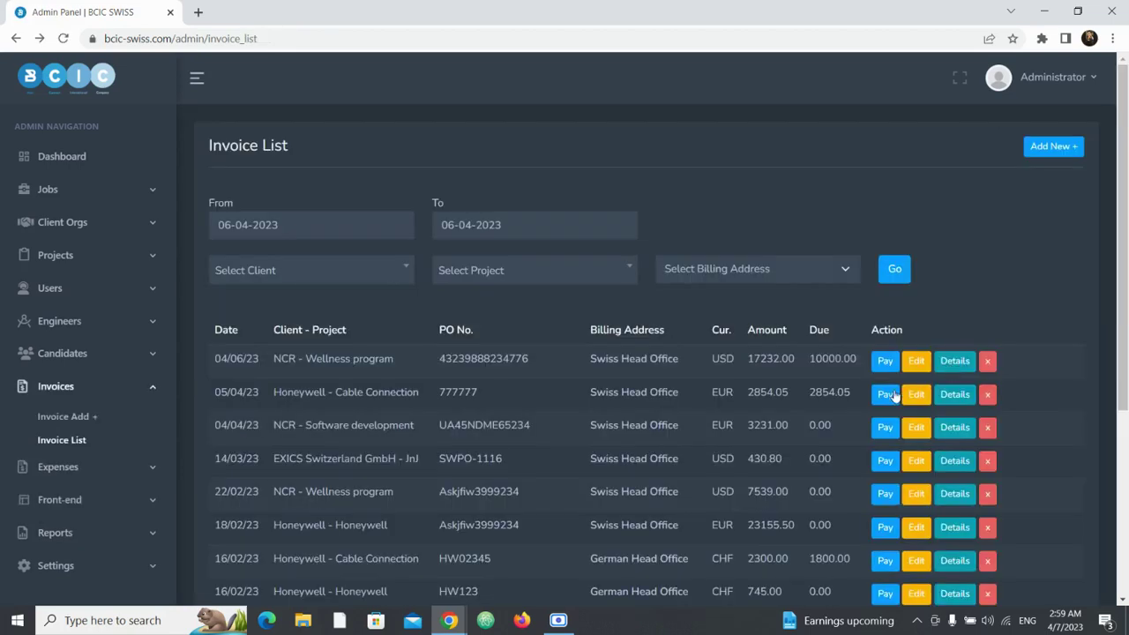
{"action": "scroll", "coordinate": [894, 397], "scroll_direction": "down", "scroll_amount": 1}
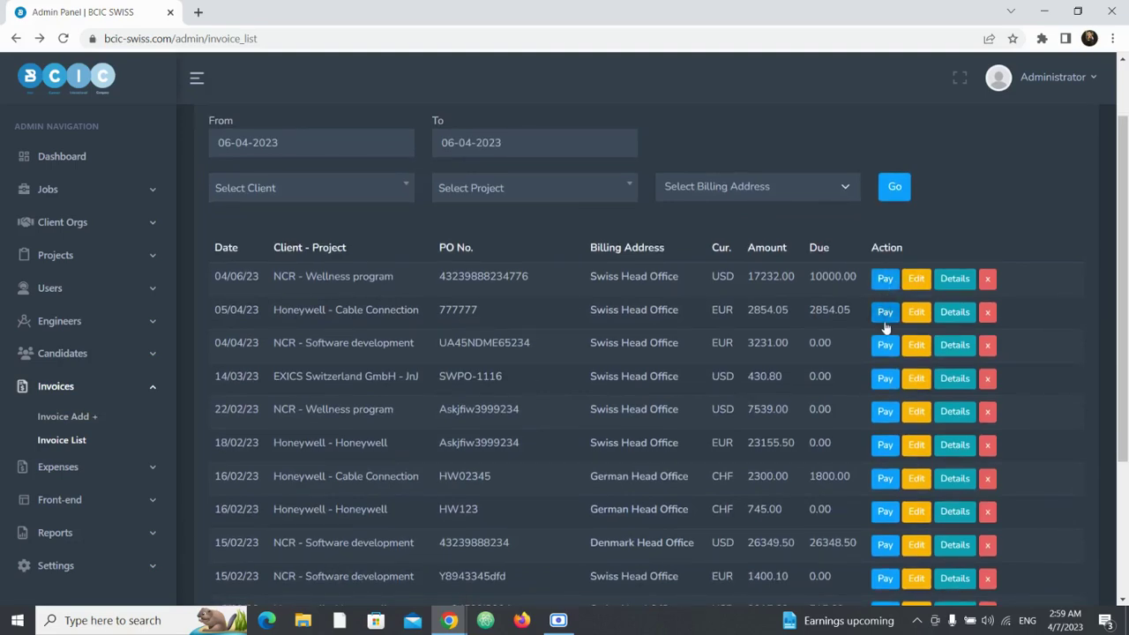
{"action": "scroll", "coordinate": [873, 476], "scroll_direction": "down", "scroll_amount": 2}
{"action": "scroll", "coordinate": [873, 476], "scroll_direction": "up", "scroll_amount": 2}
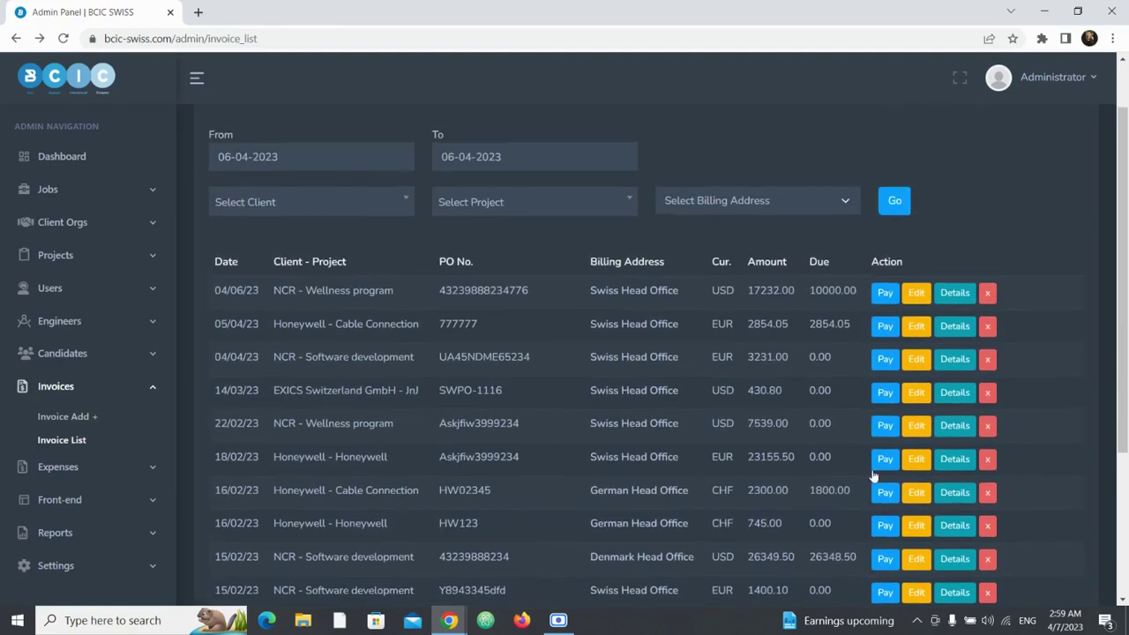
{"action": "scroll", "coordinate": [750, 346], "scroll_direction": "down", "scroll_amount": 1}
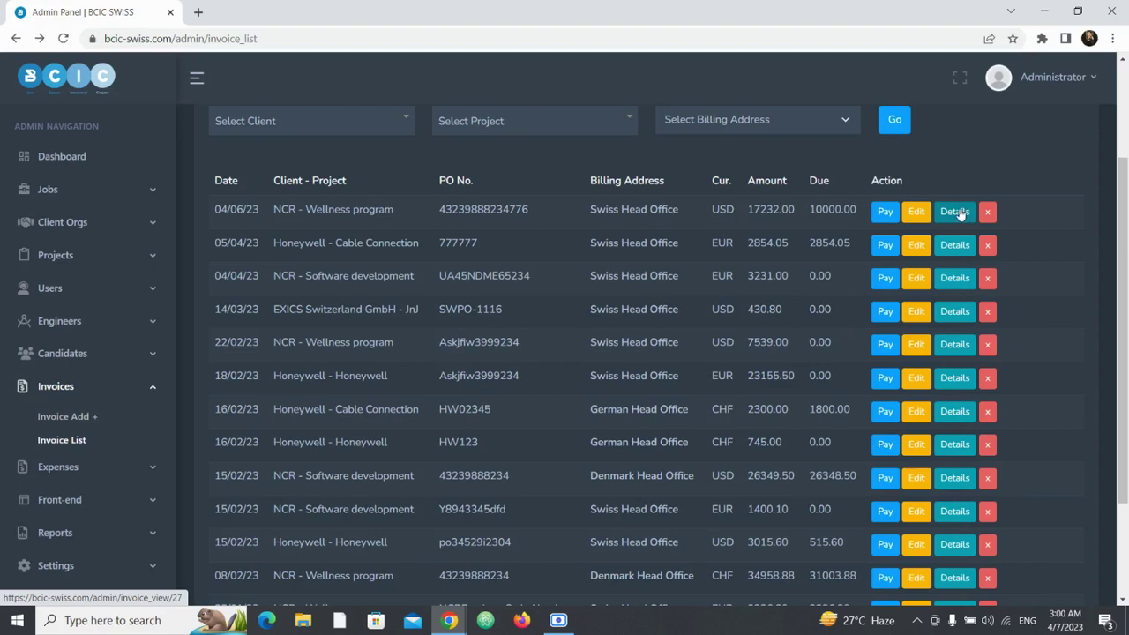
Pay the remaining 10000.00 on the NCR Wellness program invoice, leaving the note blank
{"action": "scroll", "coordinate": [838, 277], "scroll_direction": "up", "scroll_amount": 2}
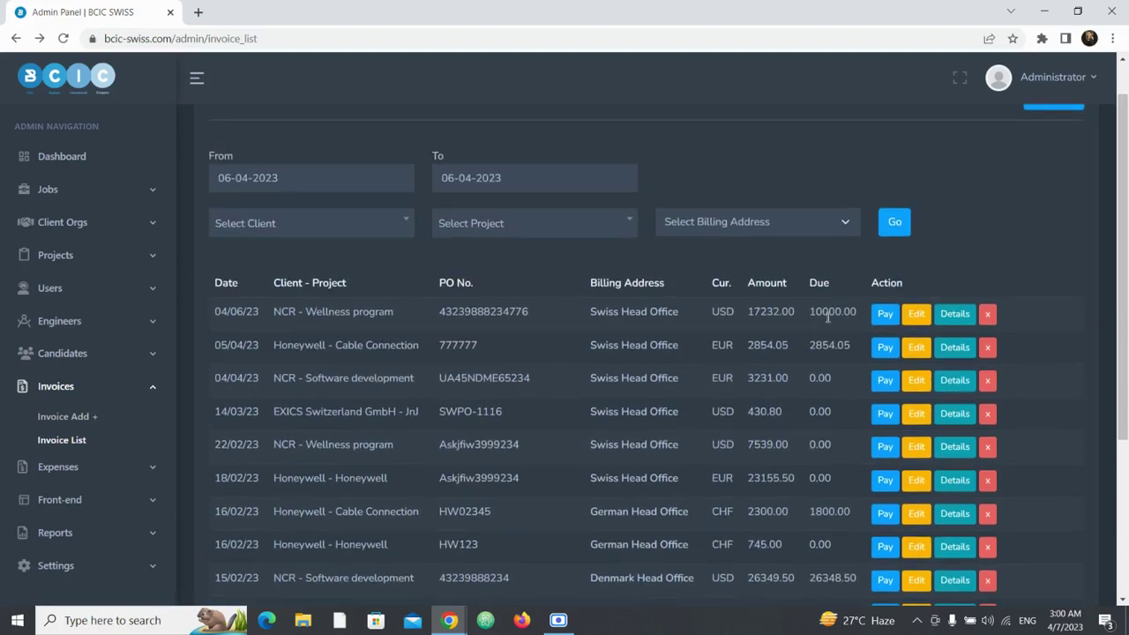
{"action": "left_click_drag", "start_coordinate": [810, 313], "coordinate": [882, 313]}
{"action": "left_click", "coordinate": [977, 260]}
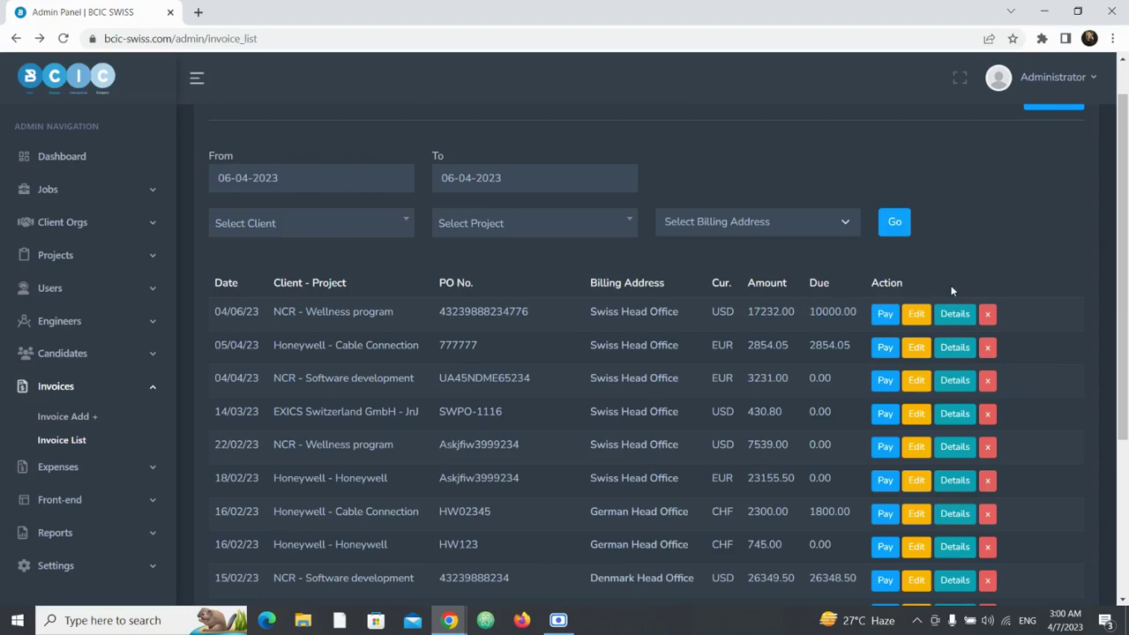
{"action": "left_click", "coordinate": [886, 314]}
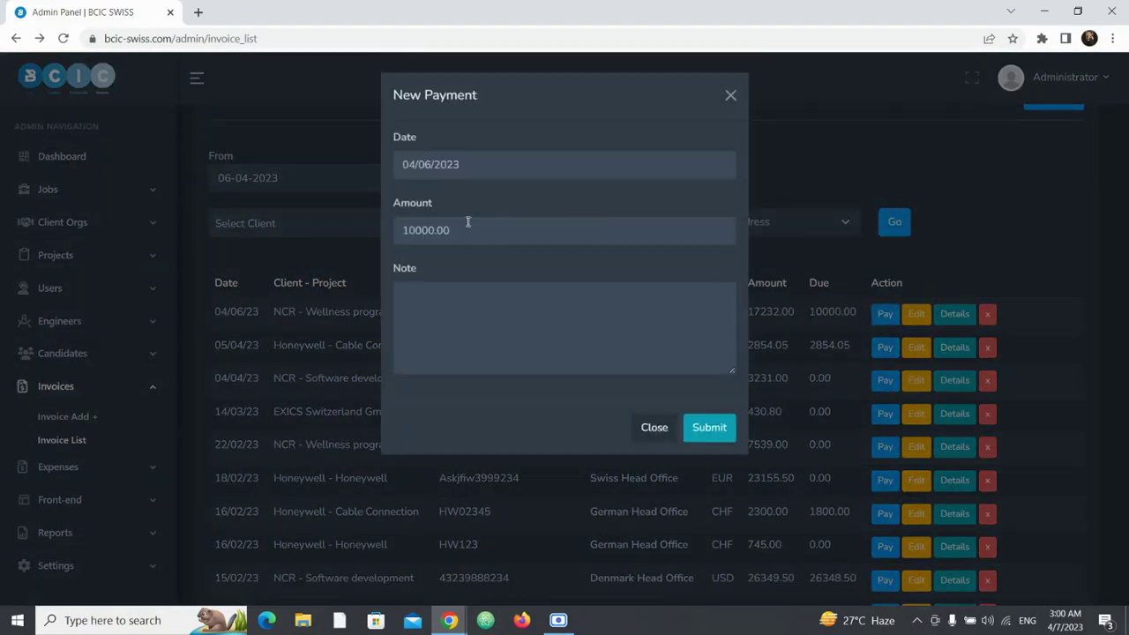
{"action": "left_click", "coordinate": [716, 430]}
{"action": "left_click", "coordinate": [476, 324]}
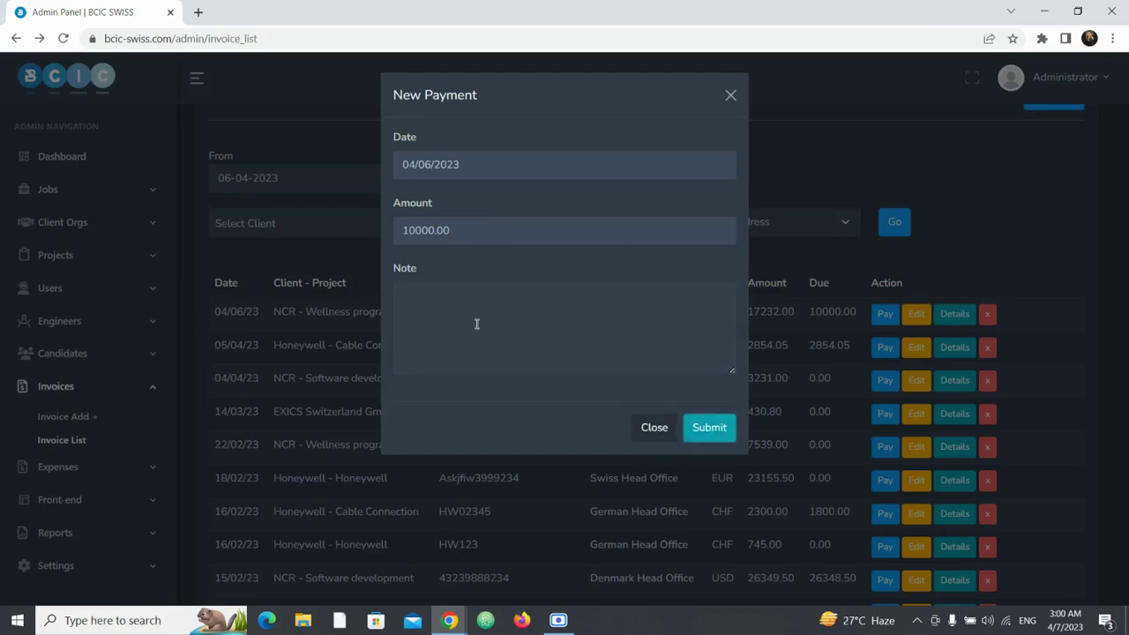
{"action": "left_click", "coordinate": [603, 416]}
{"action": "left_click", "coordinate": [712, 429]}
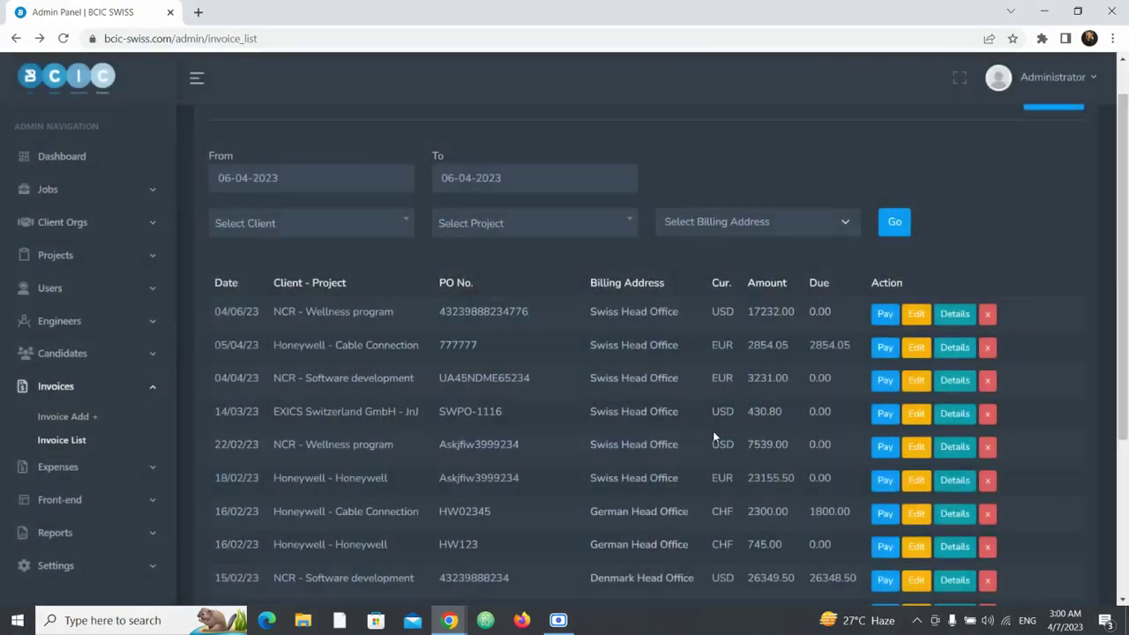
Verify invoice #NCR27 details show 17232 paid and 0.00 due
{"action": "left_click", "coordinate": [957, 324]}
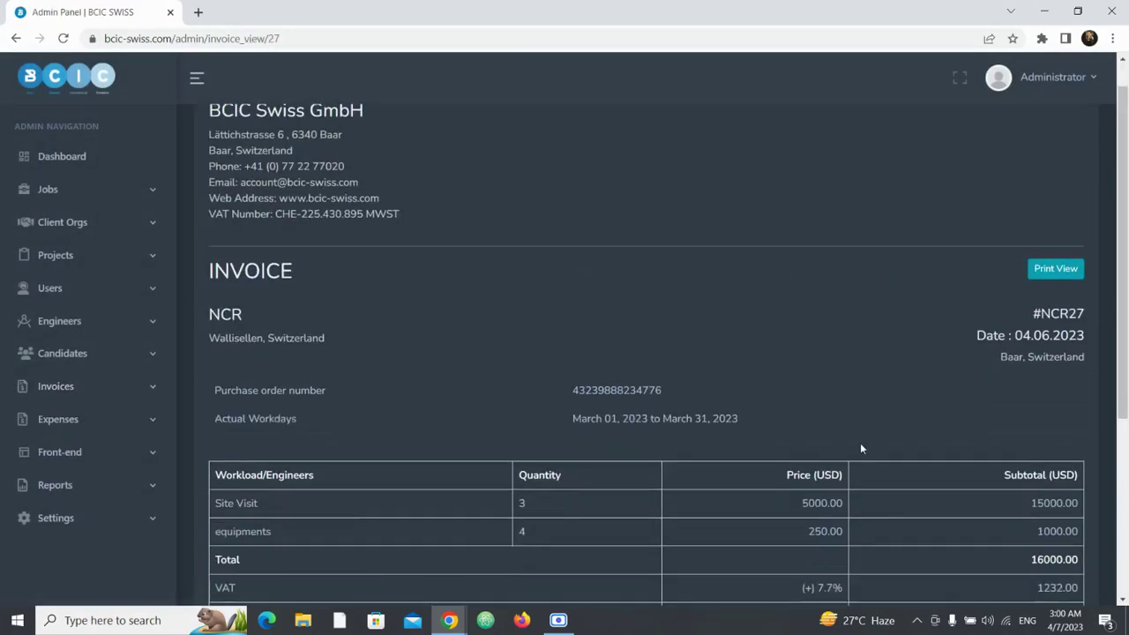
{"action": "scroll", "coordinate": [860, 443], "scroll_direction": "down", "scroll_amount": 3}
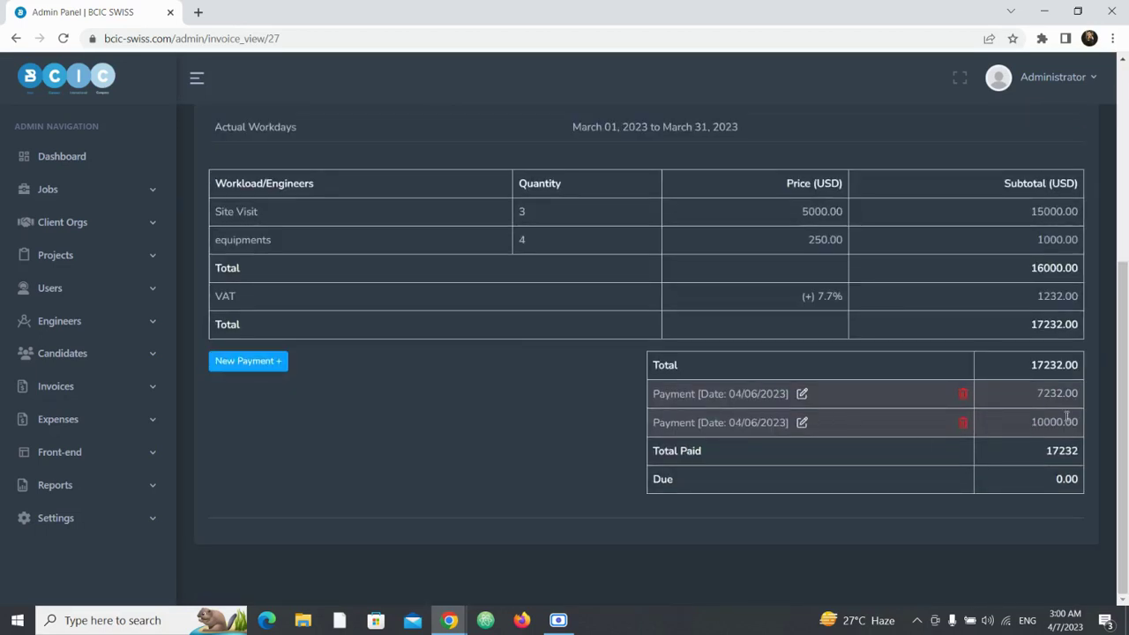
{"action": "scroll", "coordinate": [577, 360], "scroll_direction": "up", "scroll_amount": 4}
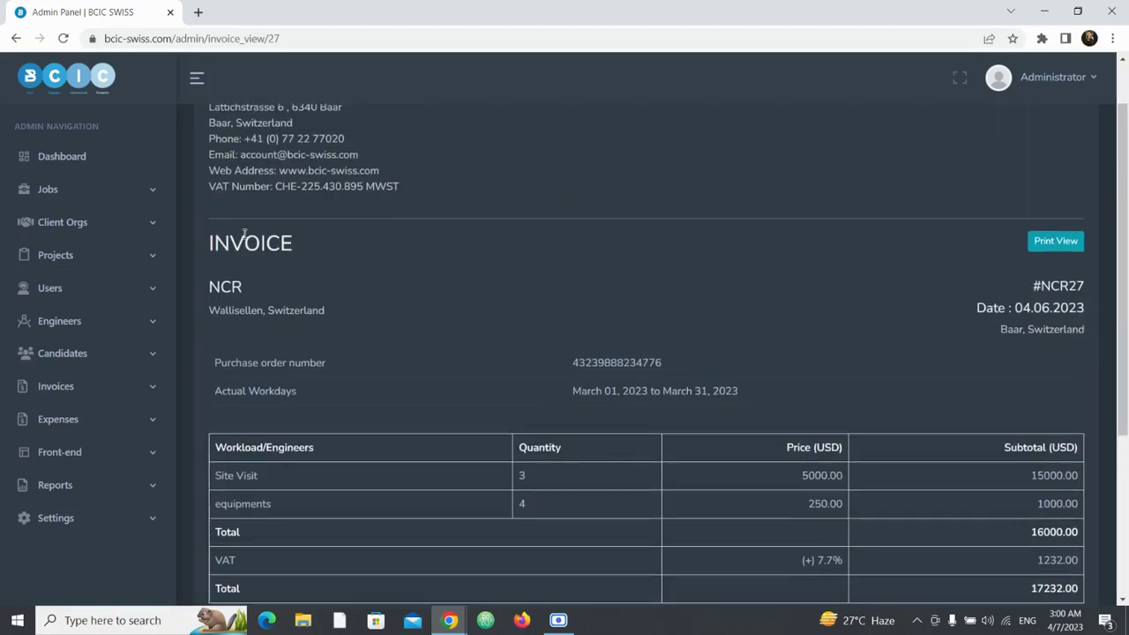
Back in the invoice list, pay 2854.05 on the Honeywell Cable Connection invoice
{"action": "left_click", "coordinate": [16, 38]}
{"action": "scroll", "coordinate": [635, 395], "scroll_direction": "down", "scroll_amount": 1}
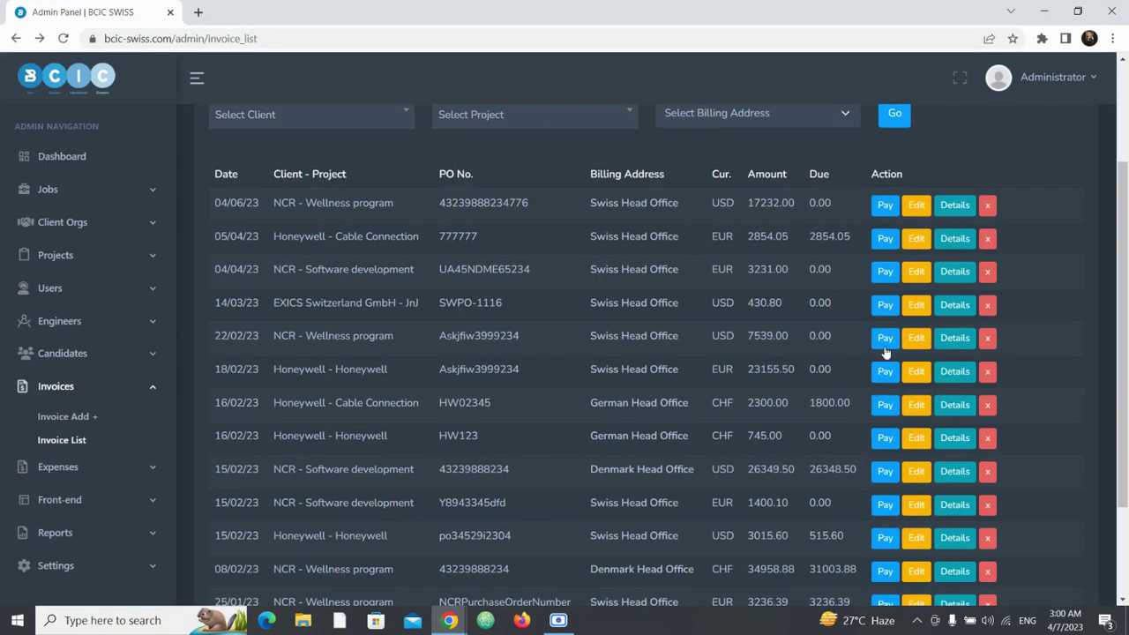
{"action": "left_click", "coordinate": [885, 404]}
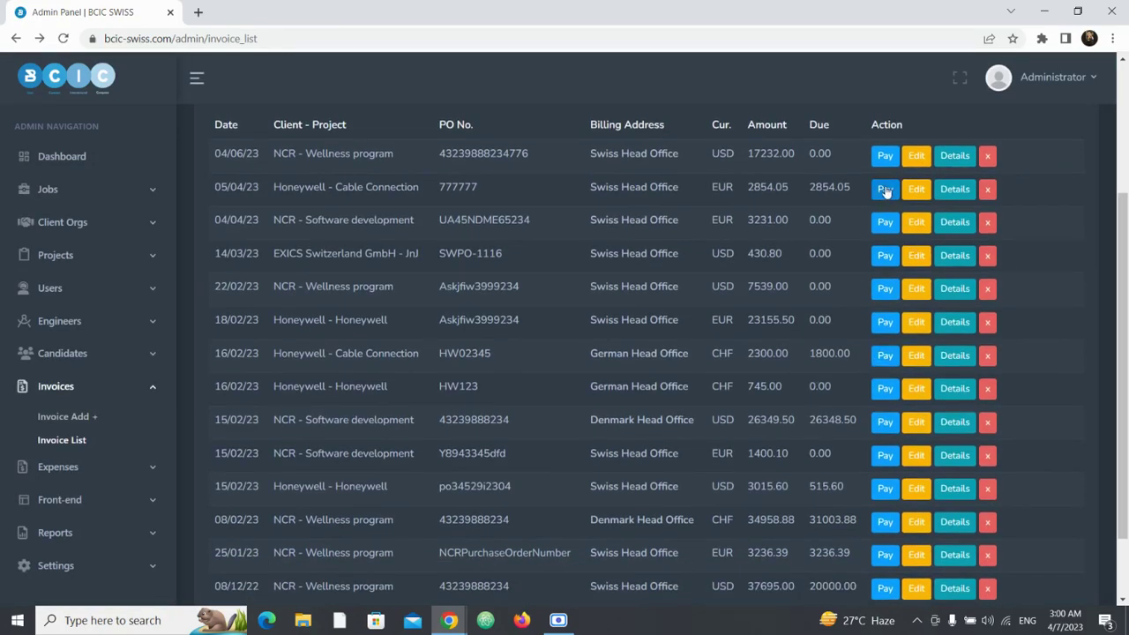
{"action": "left_click", "coordinate": [884, 190]}
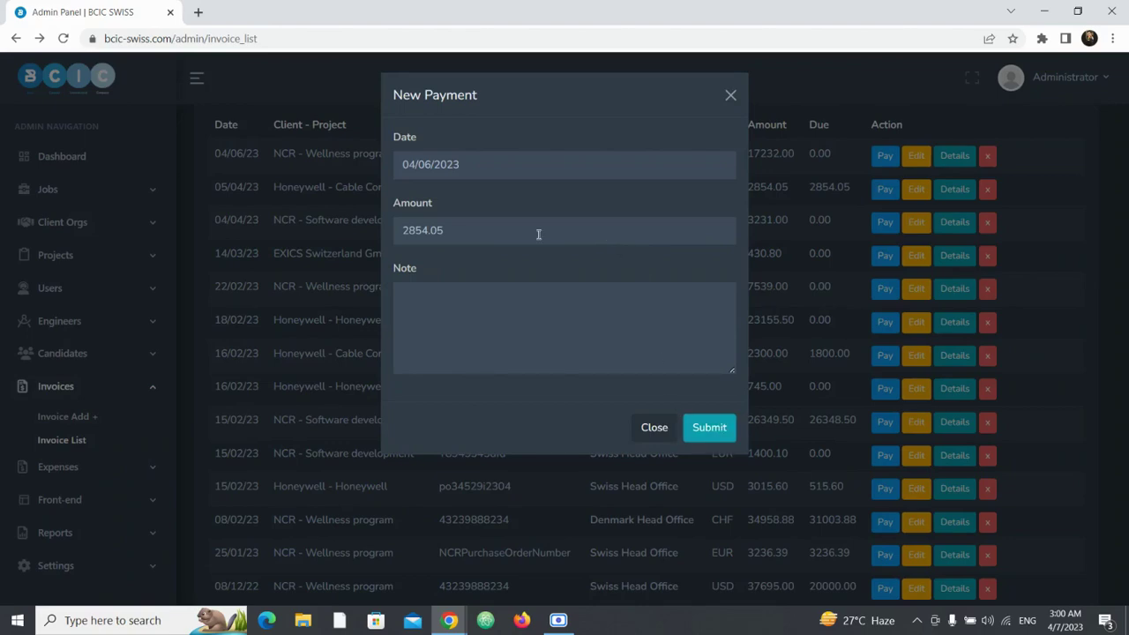
{"action": "left_click", "coordinate": [728, 425]}
Attempt a second 2854.05 Honeywell payment, dismiss the rejection warning, then start another payment
{"action": "scroll", "coordinate": [914, 227], "scroll_direction": "up", "scroll_amount": 1}
{"action": "left_click", "coordinate": [885, 257]}
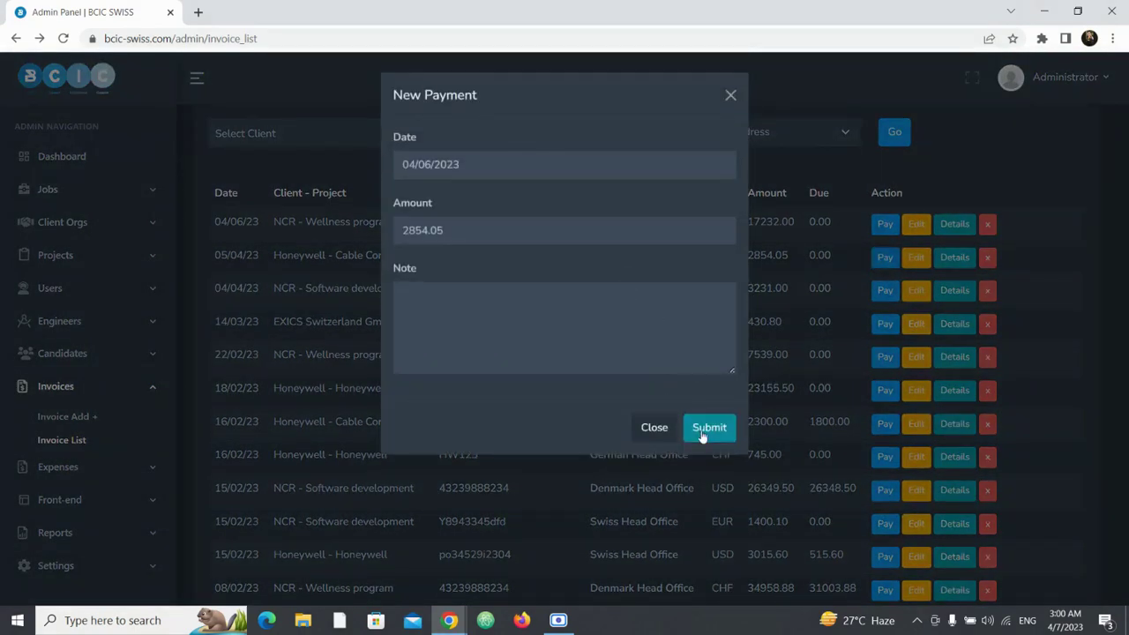
{"action": "left_click", "coordinate": [706, 429]}
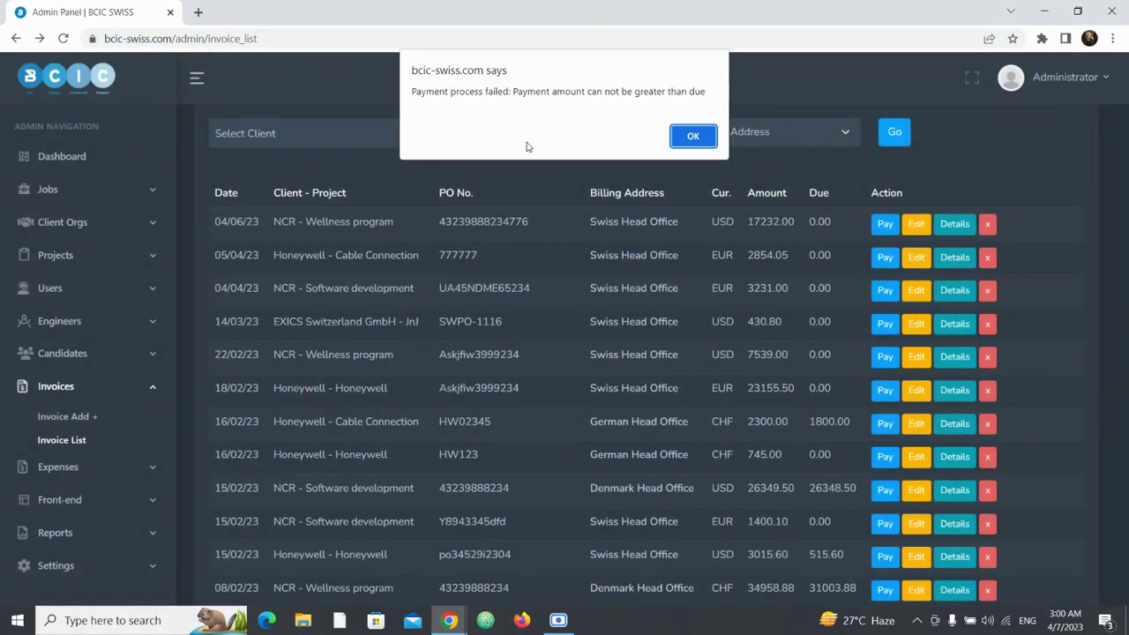
{"action": "left_click", "coordinate": [690, 143]}
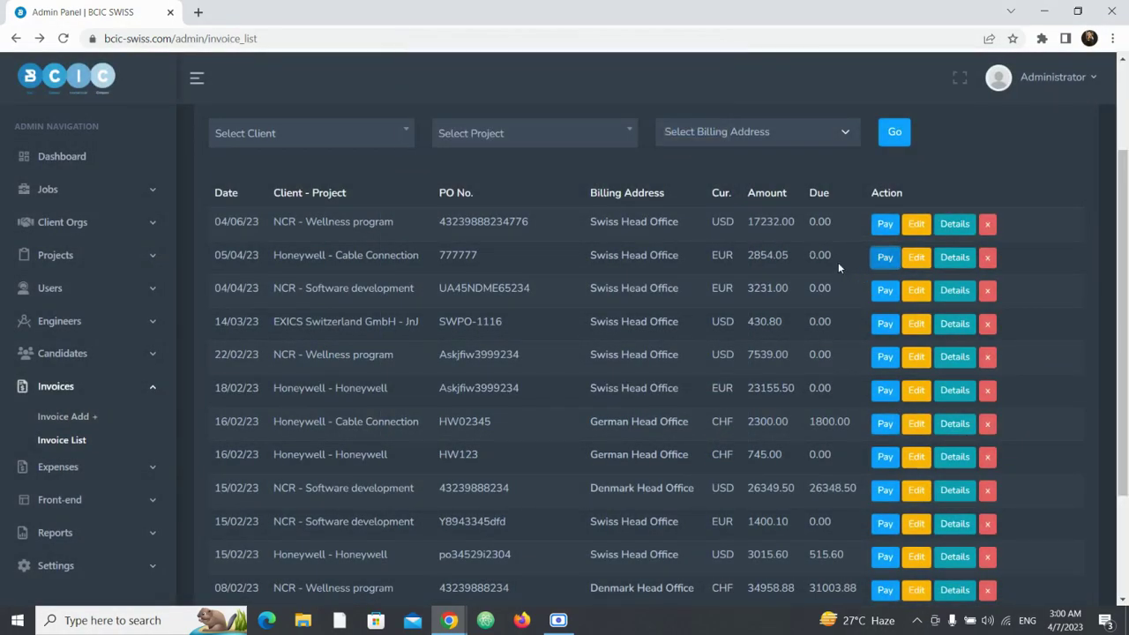
{"action": "left_click", "coordinate": [885, 298]}
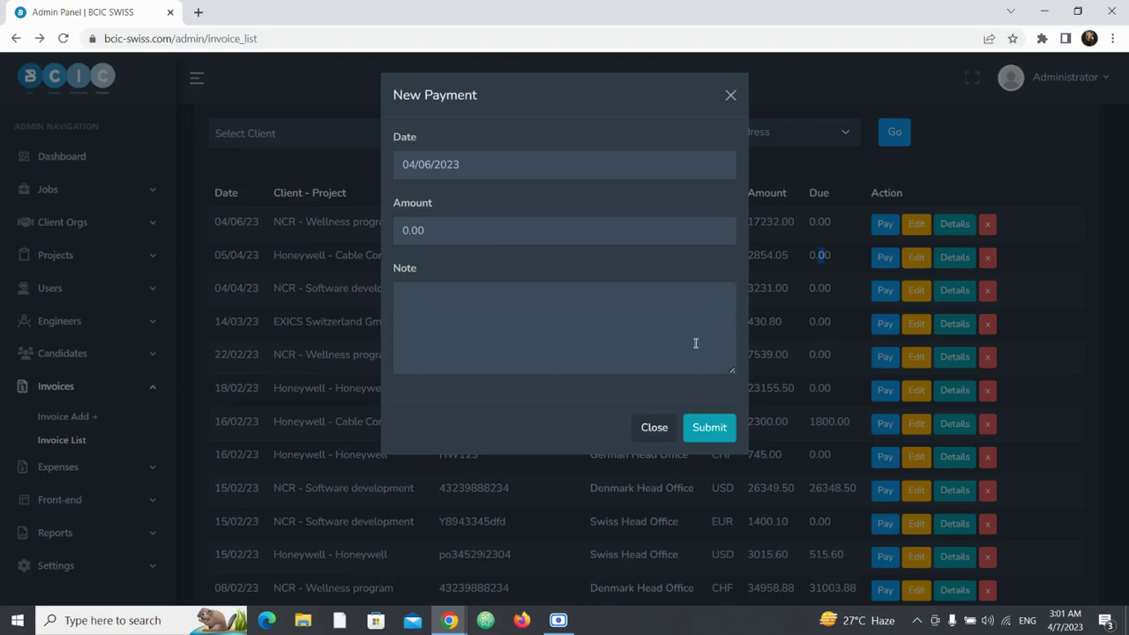
{"action": "left_click", "coordinate": [654, 427]}
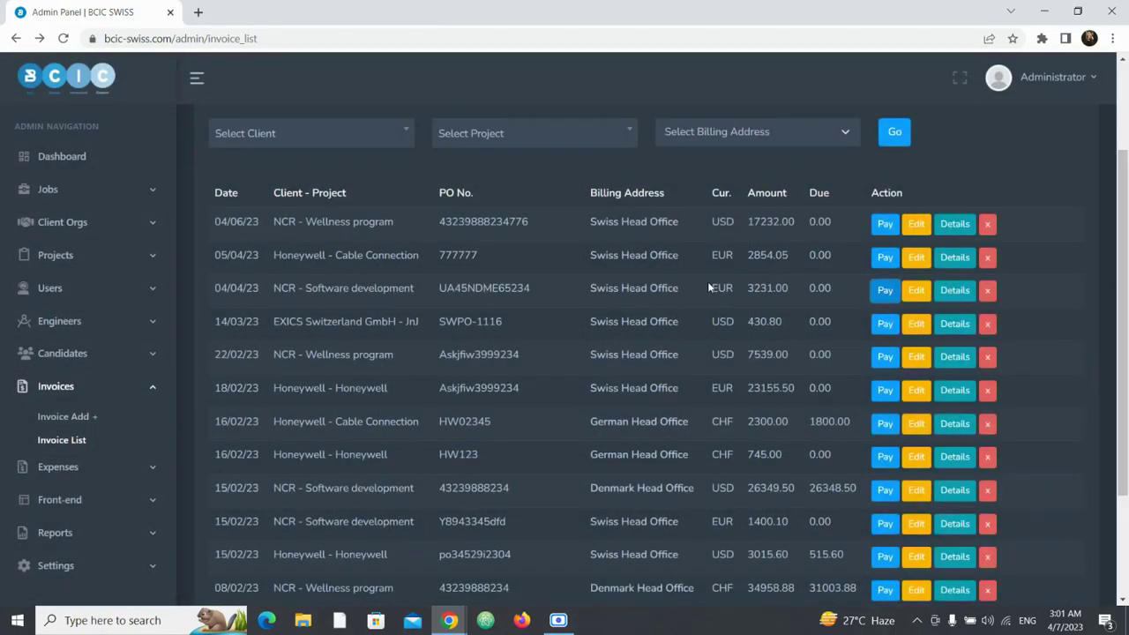
{"action": "left_click_drag", "start_coordinate": [272, 289], "coordinate": [390, 292]}
{"action": "left_click", "coordinate": [852, 309]}
{"action": "left_click", "coordinate": [885, 290]}
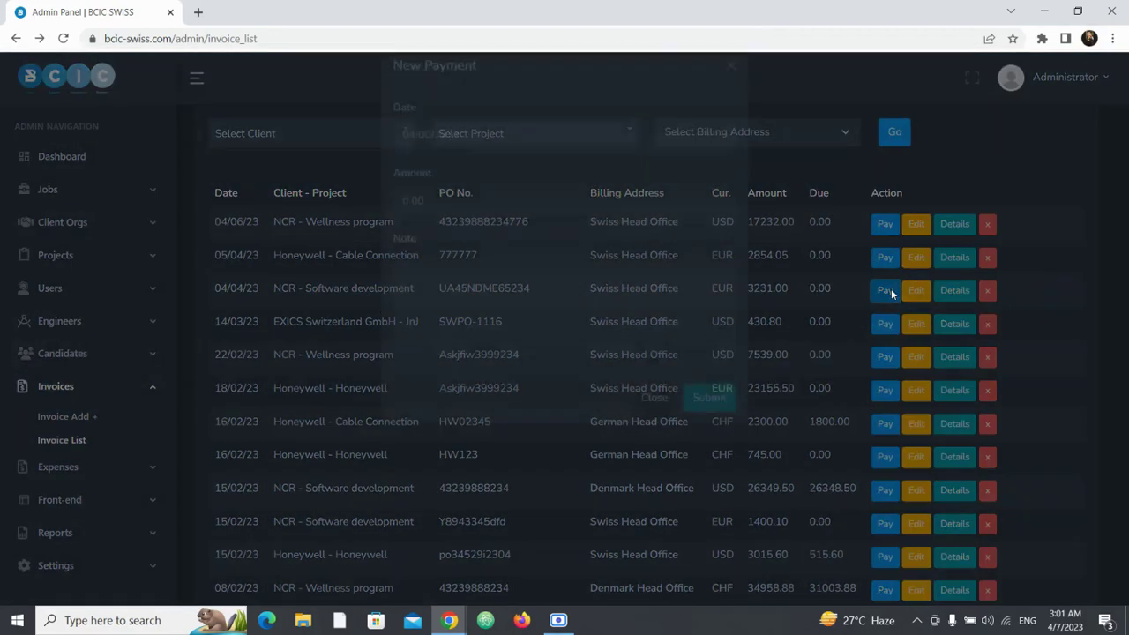
{"action": "left_click", "coordinate": [486, 232]}
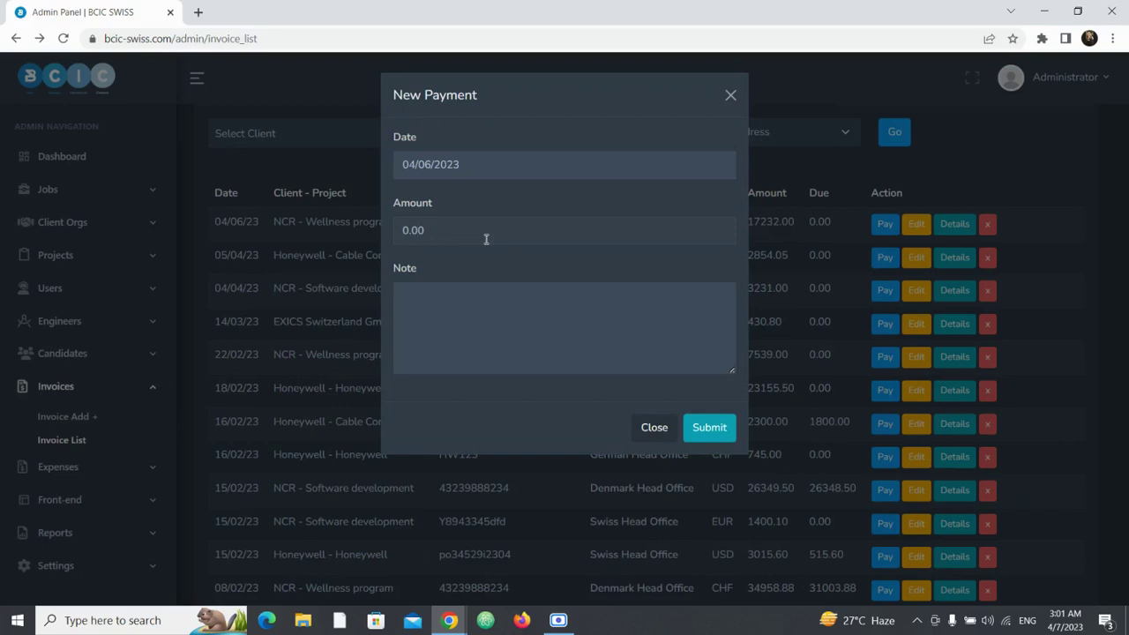
{"action": "type", "text": "1"}
{"action": "left_click", "coordinate": [703, 427]}
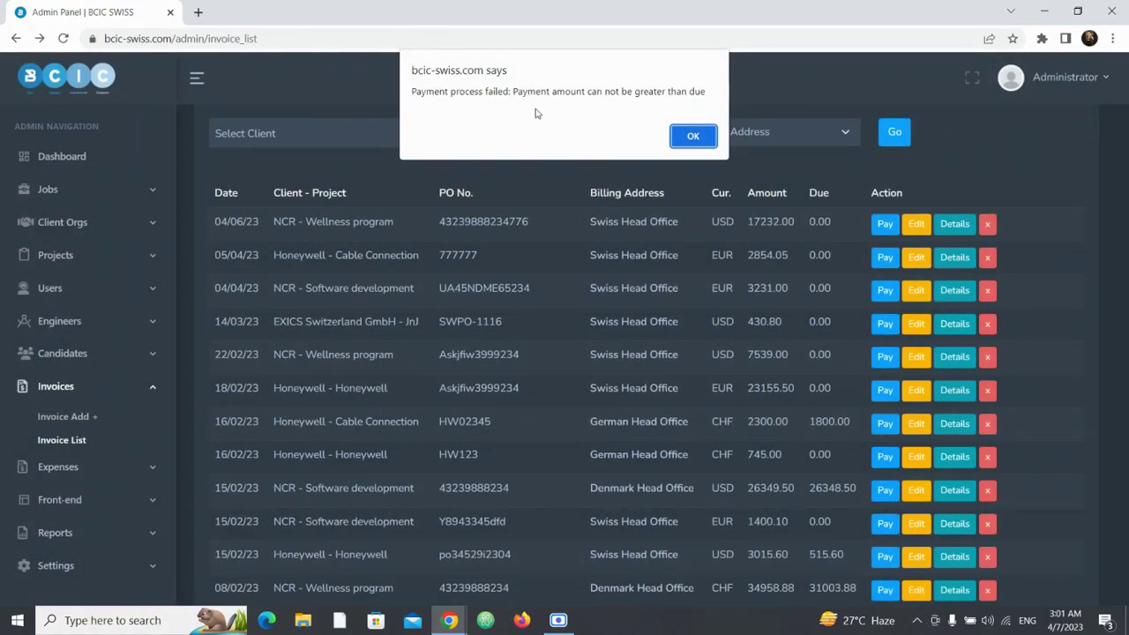
{"action": "left_click", "coordinate": [693, 137]}
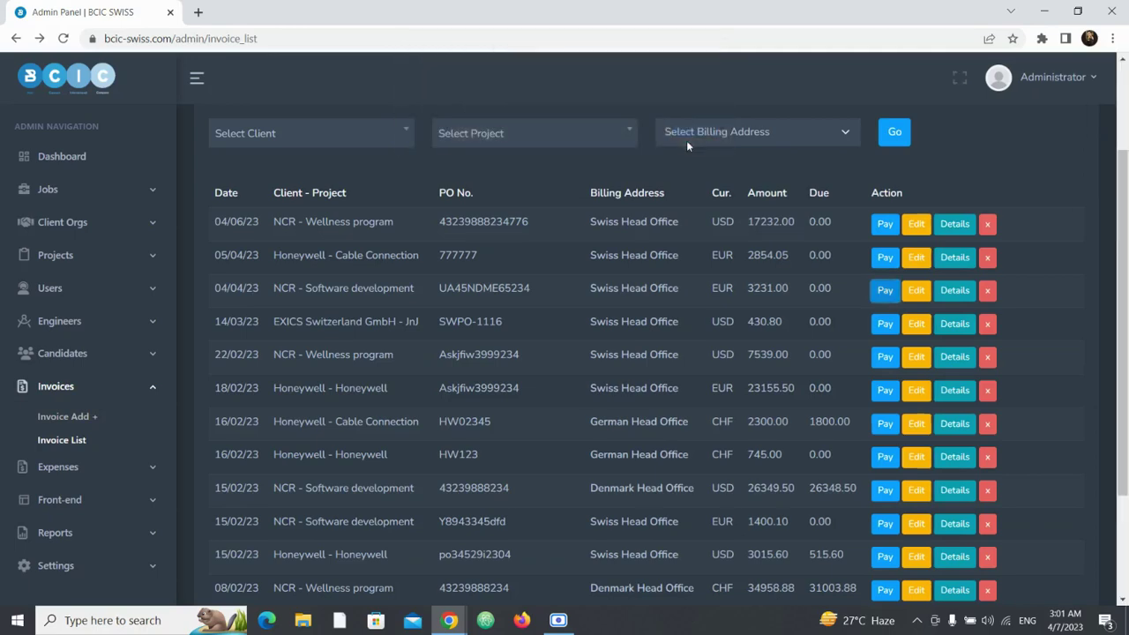
{"action": "scroll", "coordinate": [682, 450], "scroll_direction": "down", "scroll_amount": 1}
{"action": "scroll", "coordinate": [680, 449], "scroll_direction": "down", "scroll_amount": 2}
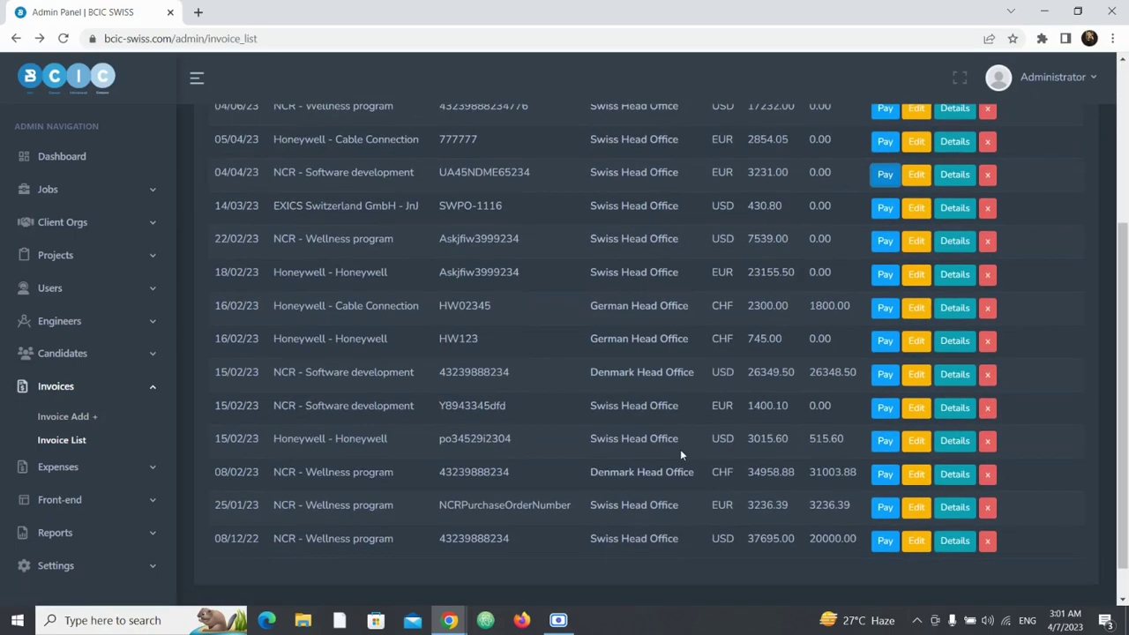
{"action": "scroll", "coordinate": [680, 449], "scroll_direction": "up", "scroll_amount": 2}
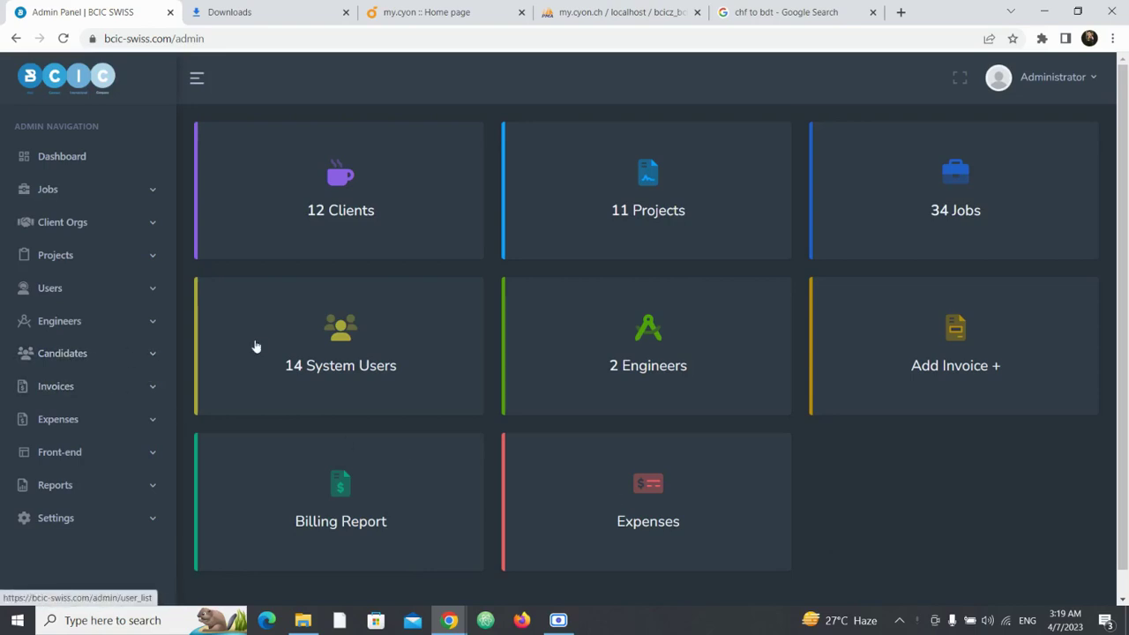
Scroll the dashboard sidebar and expand the Expenses menu
{"action": "scroll", "coordinate": [298, 497], "scroll_direction": "down", "scroll_amount": 1}
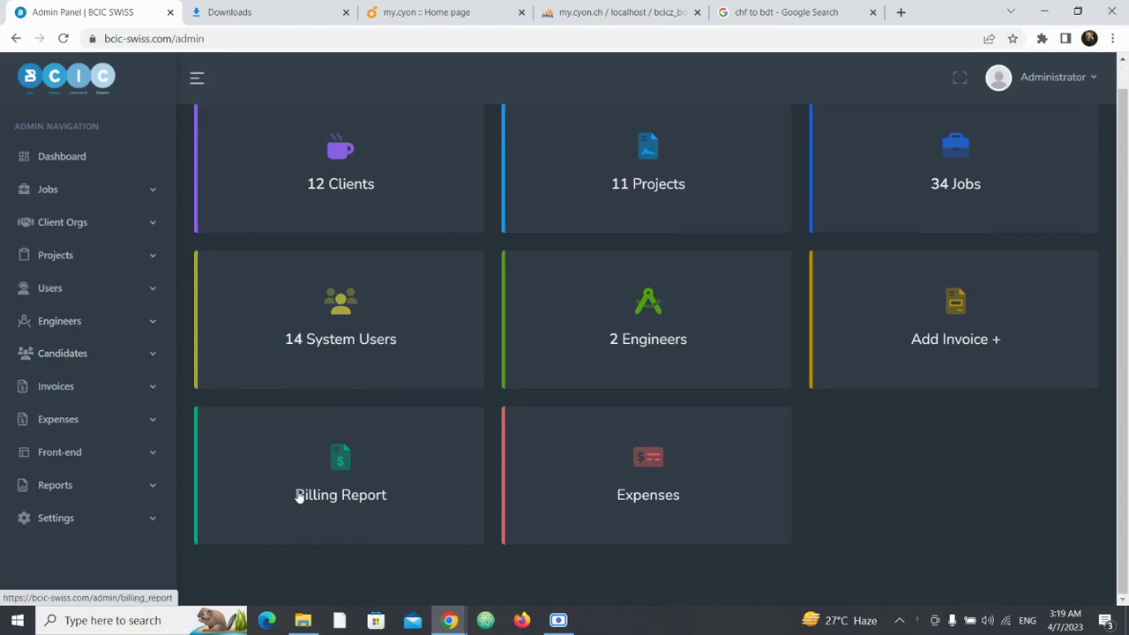
{"action": "left_click", "coordinate": [84, 420]}
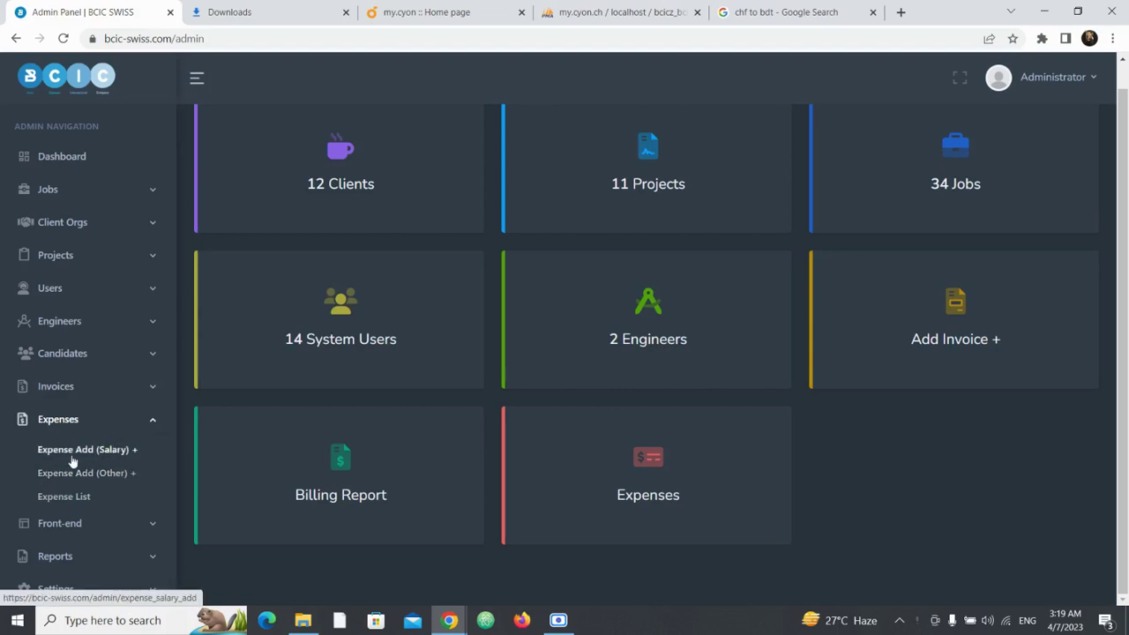
Create a salary expense with reference no. 9088 and the second engineer as payee
{"action": "left_click", "coordinate": [117, 452]}
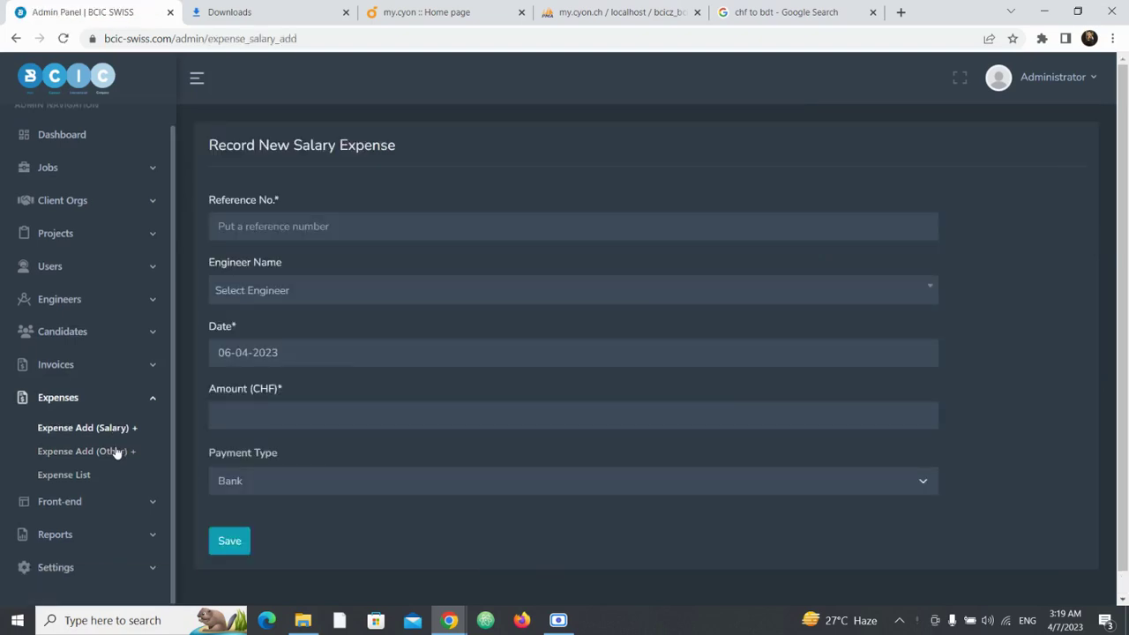
{"action": "left_click", "coordinate": [326, 231]}
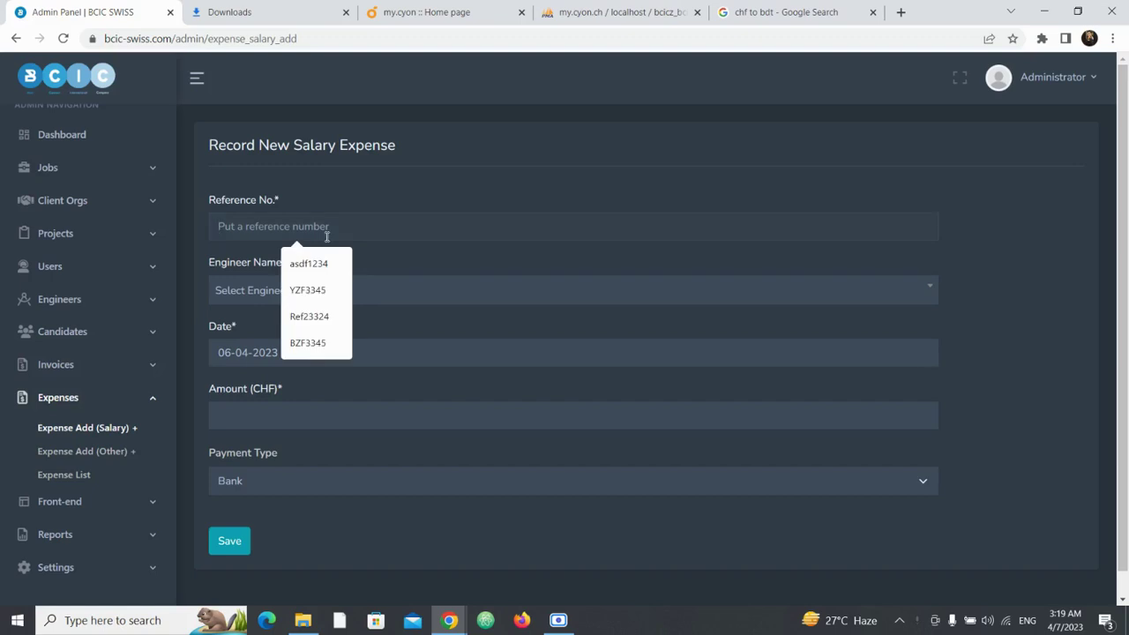
{"action": "left_click", "coordinate": [394, 210]}
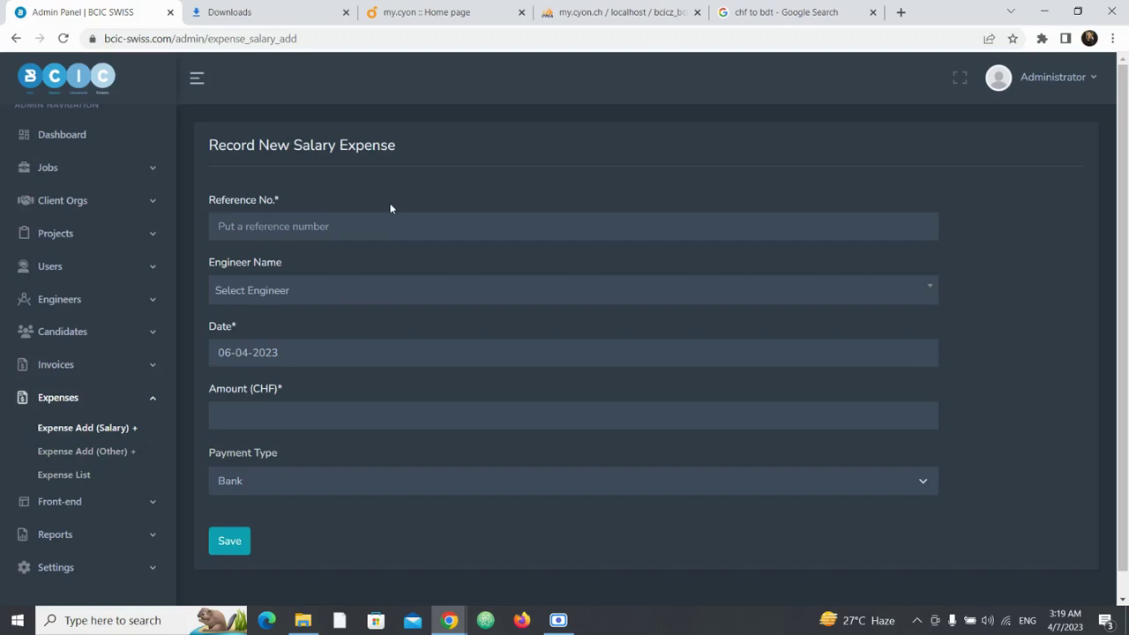
{"action": "left_click", "coordinate": [345, 224]}
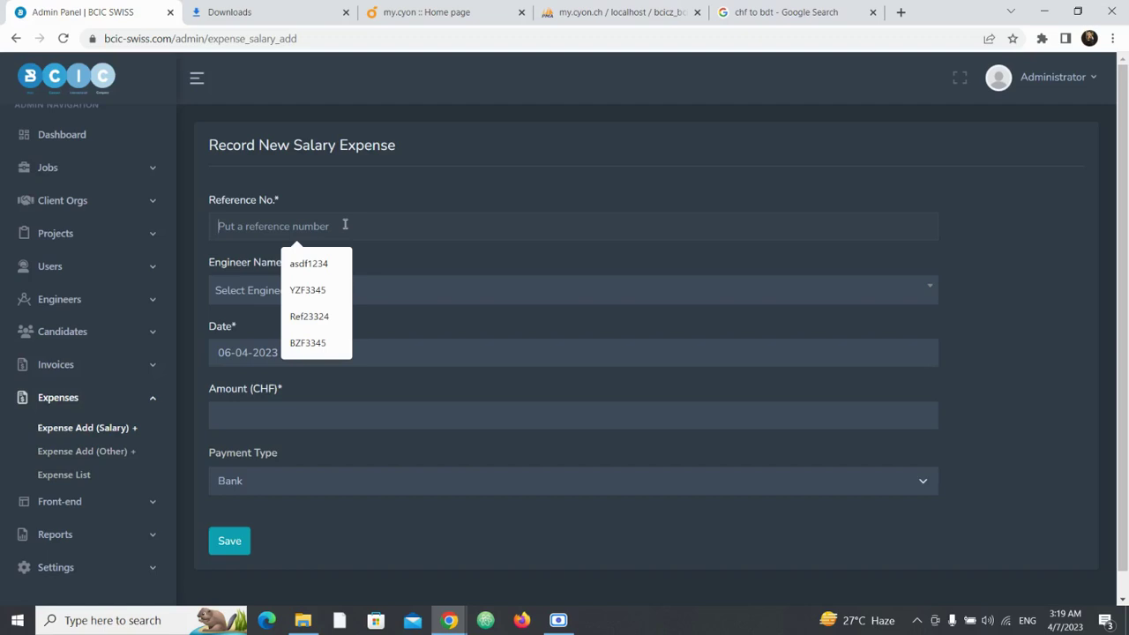
{"action": "type", "text": "9088"}
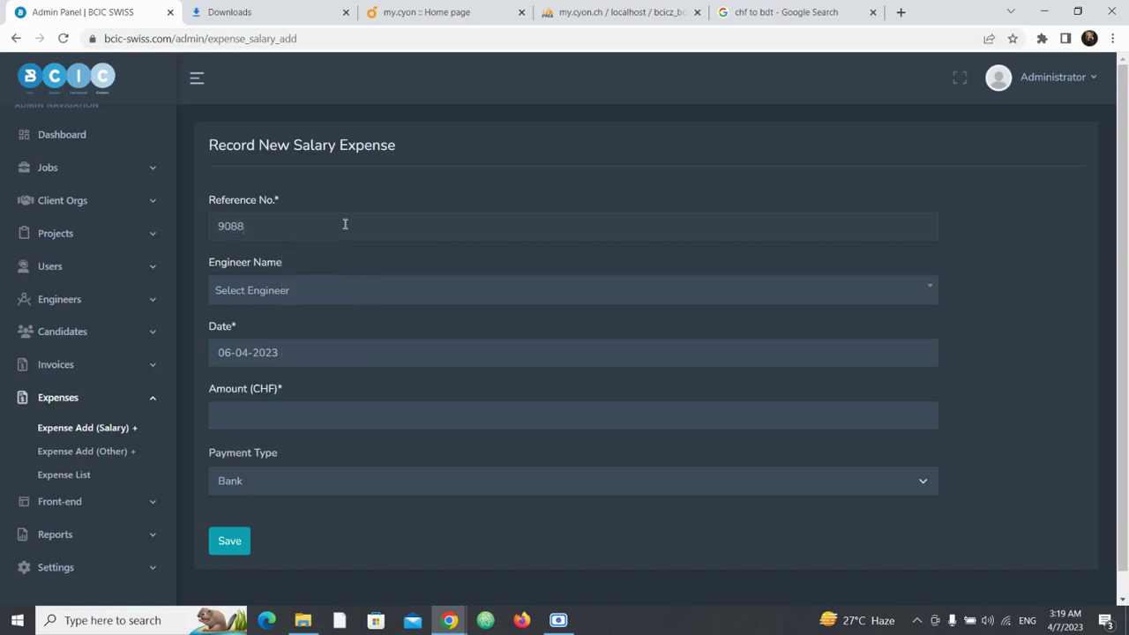
{"action": "left_click", "coordinate": [322, 290]}
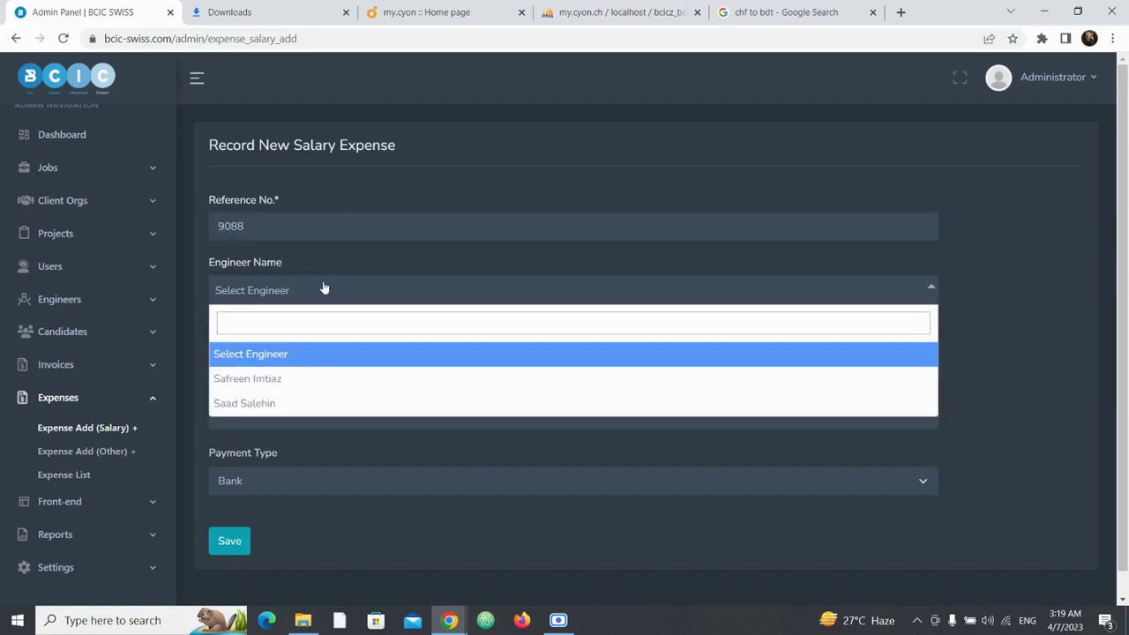
{"action": "left_click", "coordinate": [287, 403]}
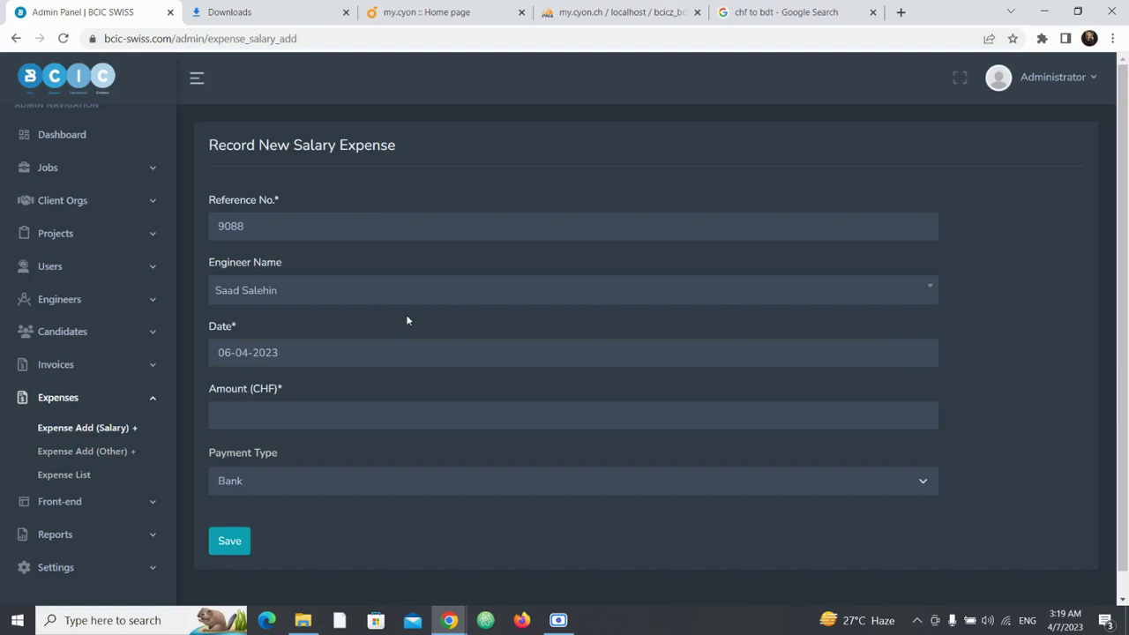
{"action": "scroll", "coordinate": [397, 353], "scroll_direction": "down", "scroll_amount": 1}
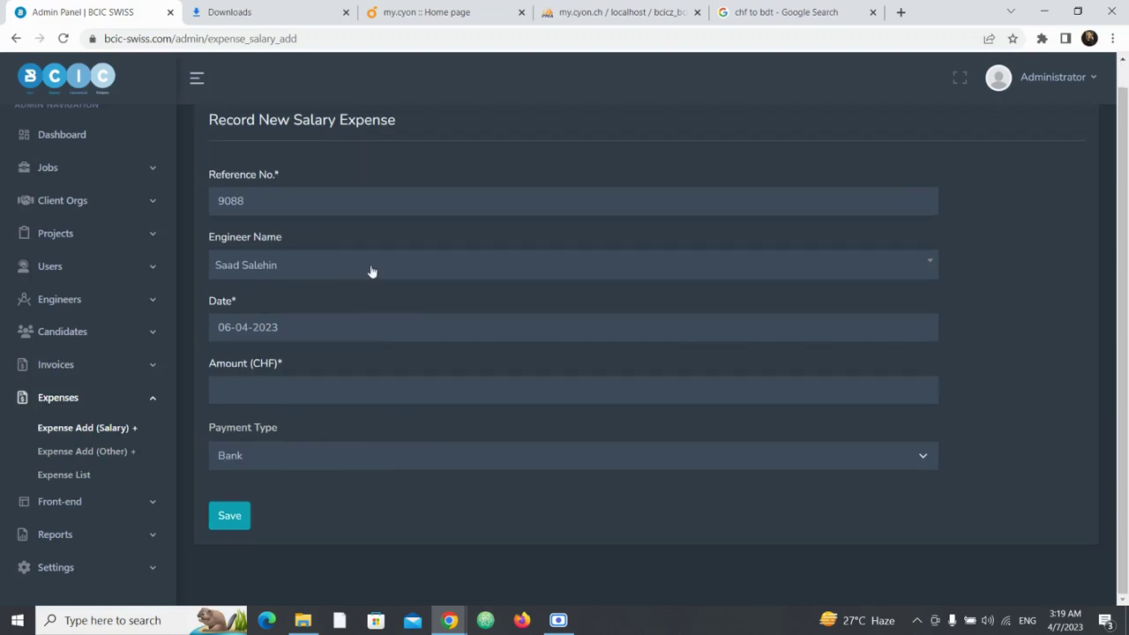
{"action": "left_click", "coordinate": [60, 300]}
Open Engineer Search in a new tab, check the engineer list, and return to the form
{"action": "right_click", "coordinate": [81, 375]}
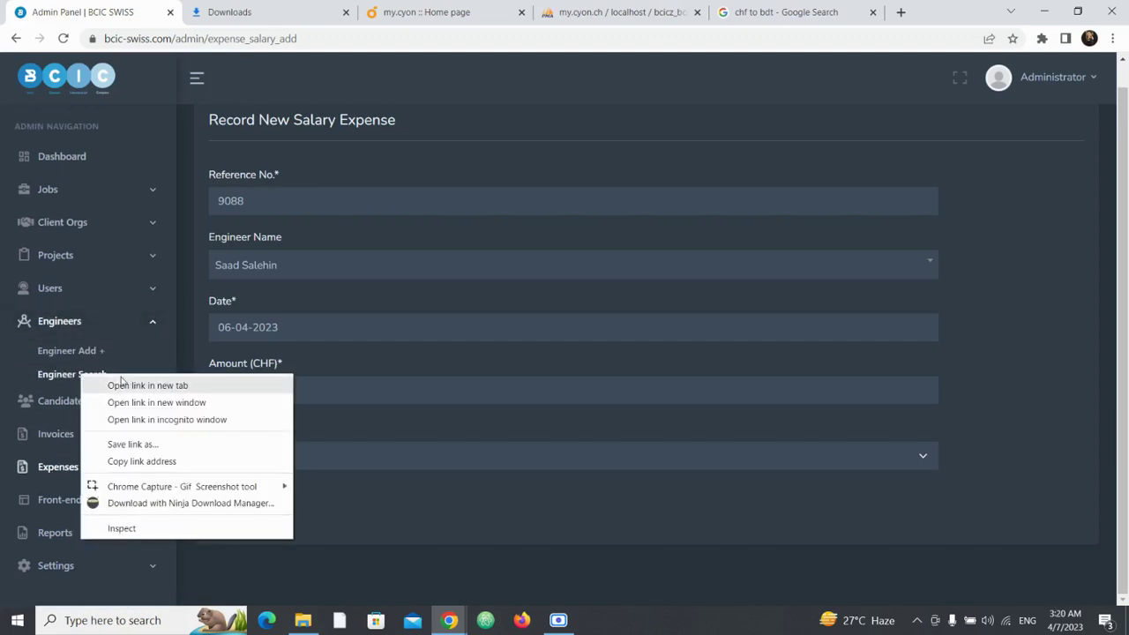
{"action": "left_click", "coordinate": [116, 386]}
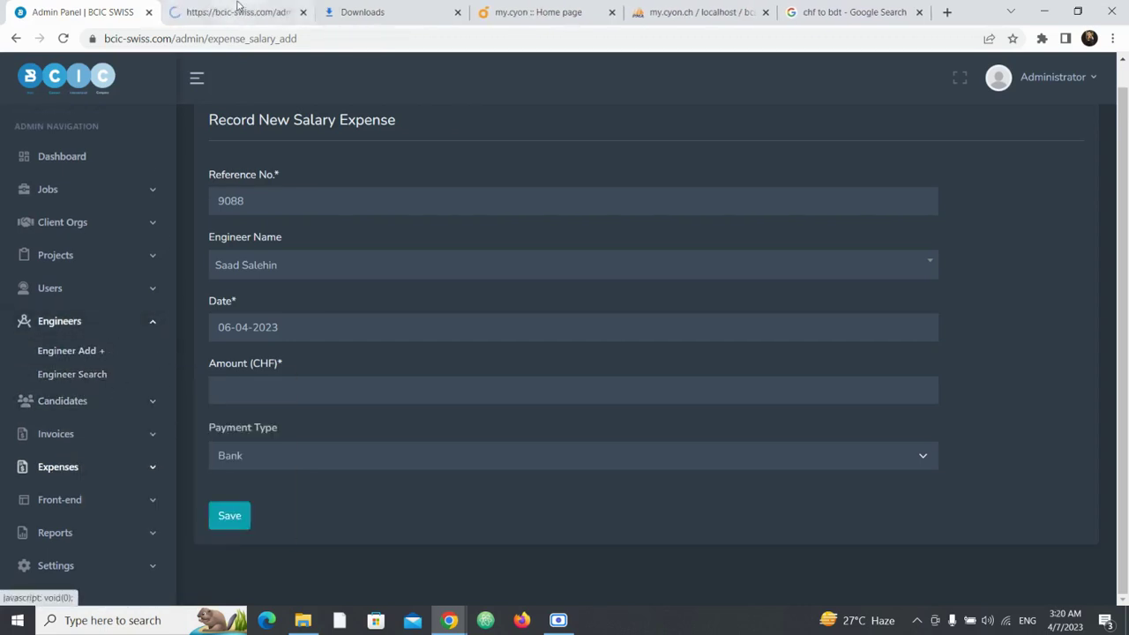
{"action": "left_click", "coordinate": [237, 7]}
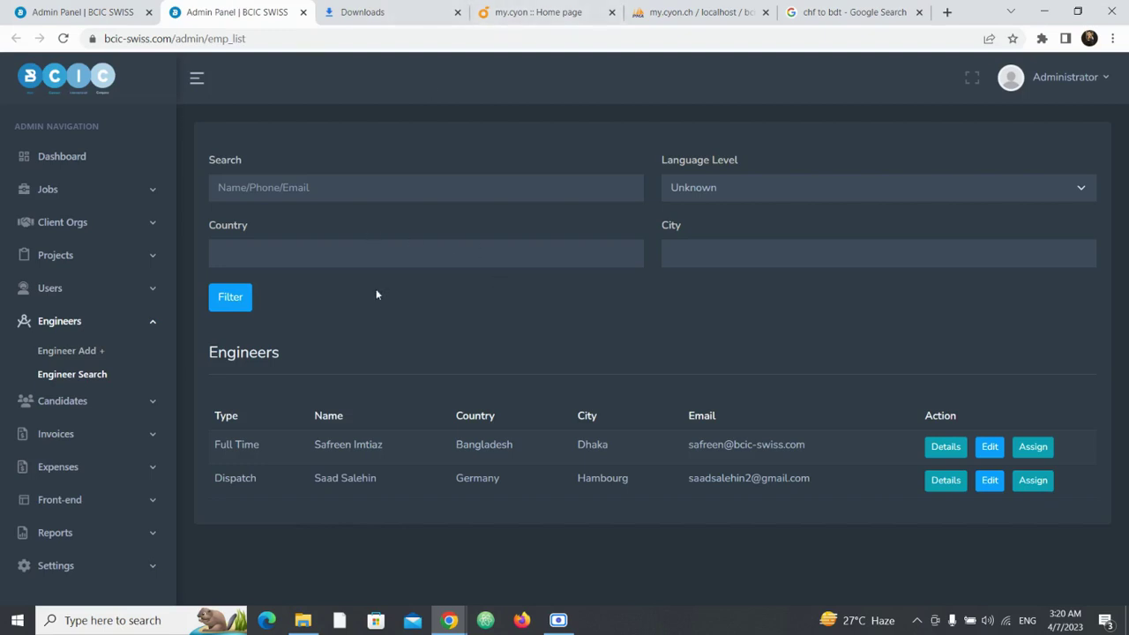
{"action": "left_click", "coordinate": [457, 15]}
{"action": "left_click", "coordinate": [119, 7]}
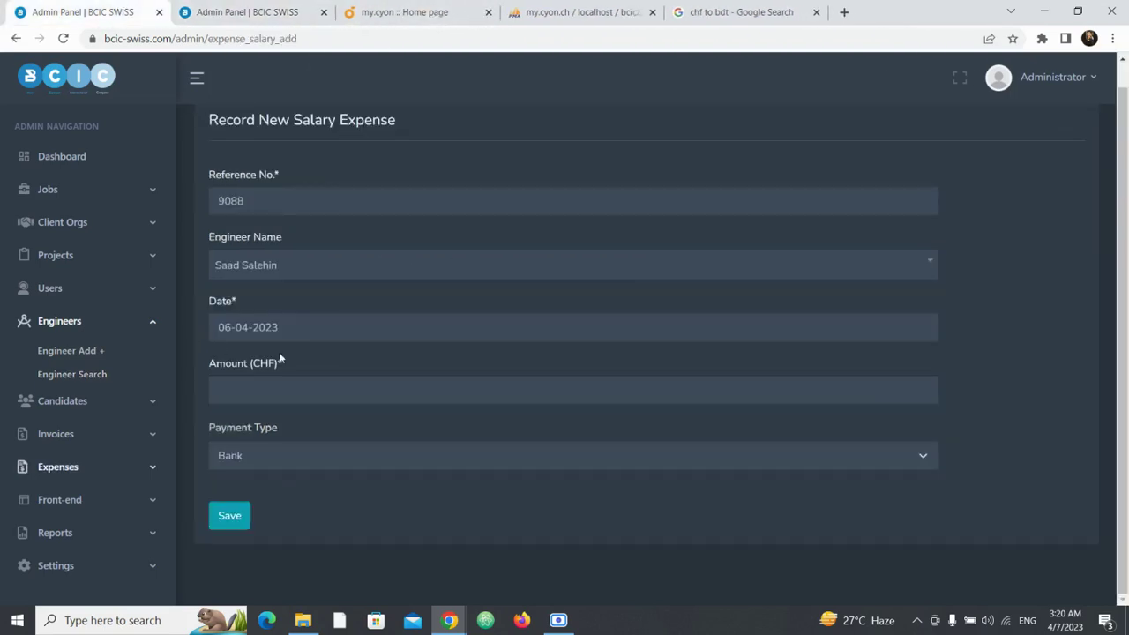
Enter an amount of 200 with Bank as payment type and save the salary expense
{"action": "left_click", "coordinate": [331, 388]}
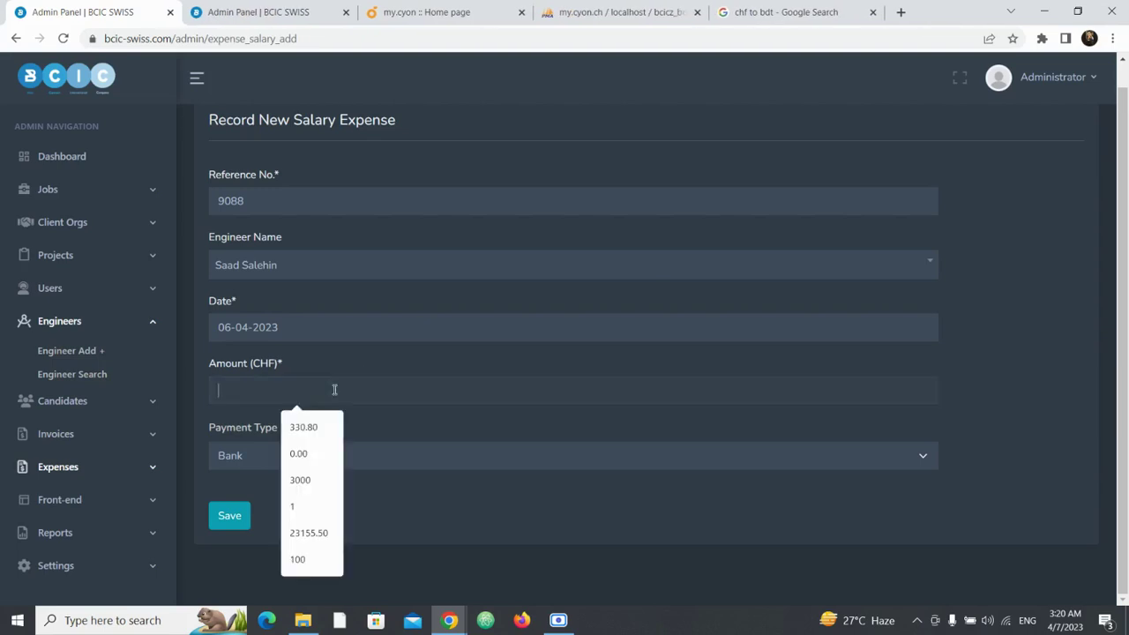
{"action": "type", "text": "200"}
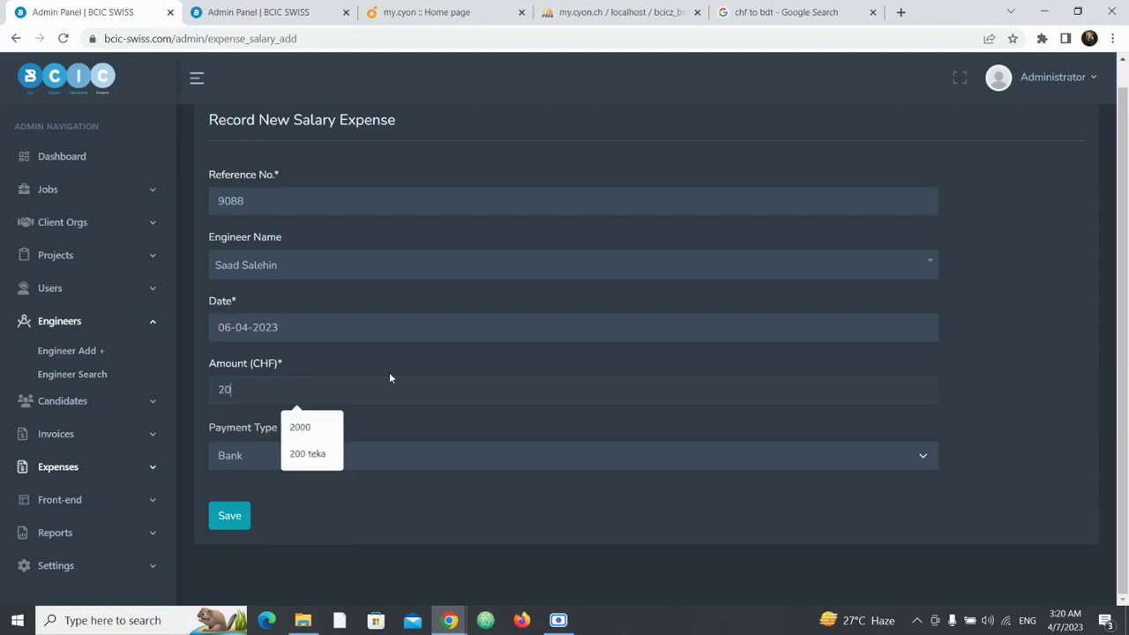
{"action": "left_click", "coordinate": [451, 359]}
{"action": "left_click", "coordinate": [332, 455]}
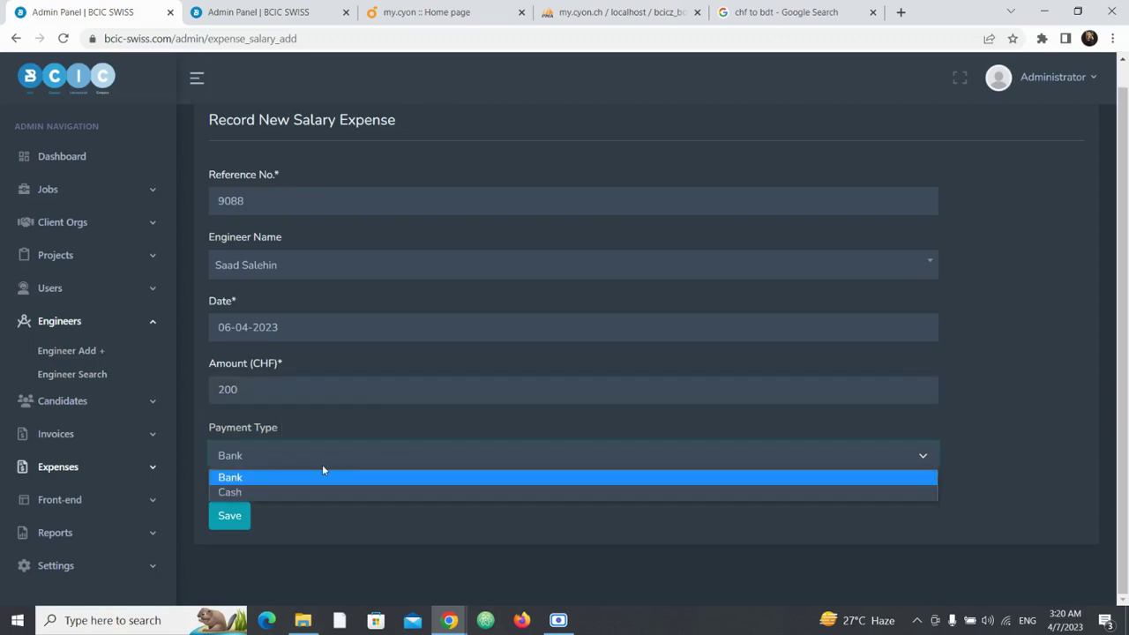
{"action": "left_click", "coordinate": [382, 421]}
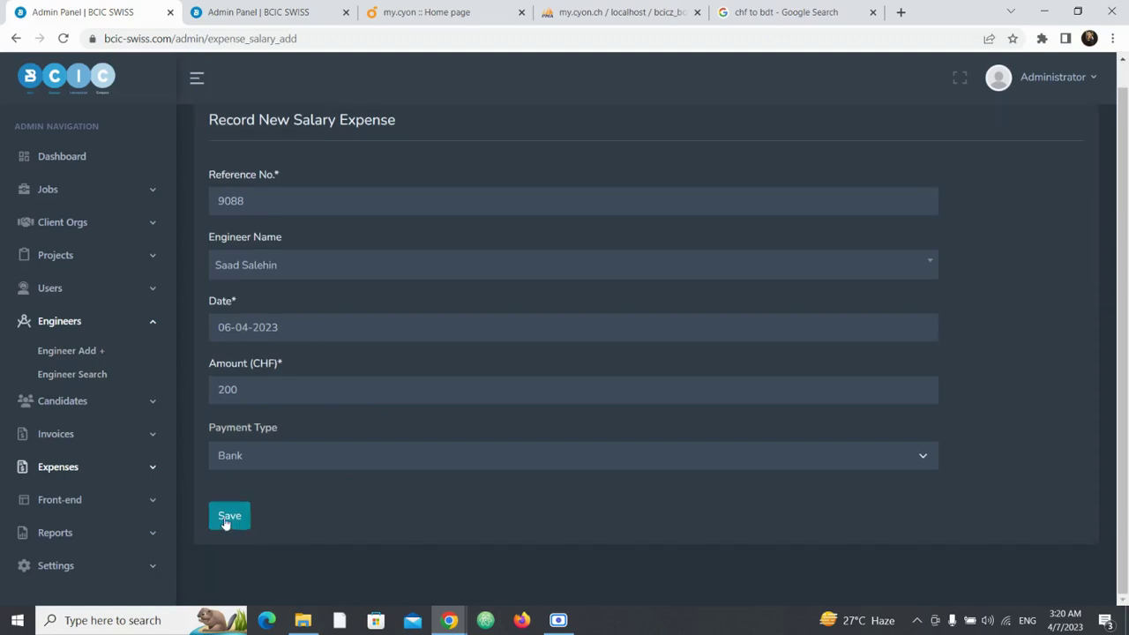
{"action": "left_click", "coordinate": [226, 519]}
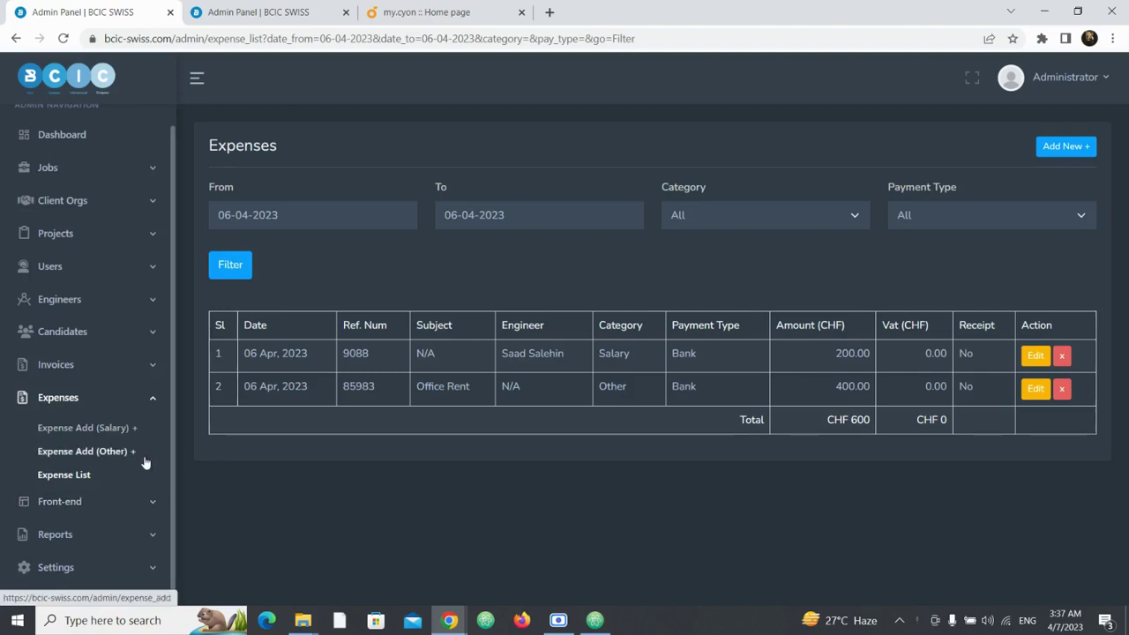
{"action": "left_click", "coordinate": [73, 451]}
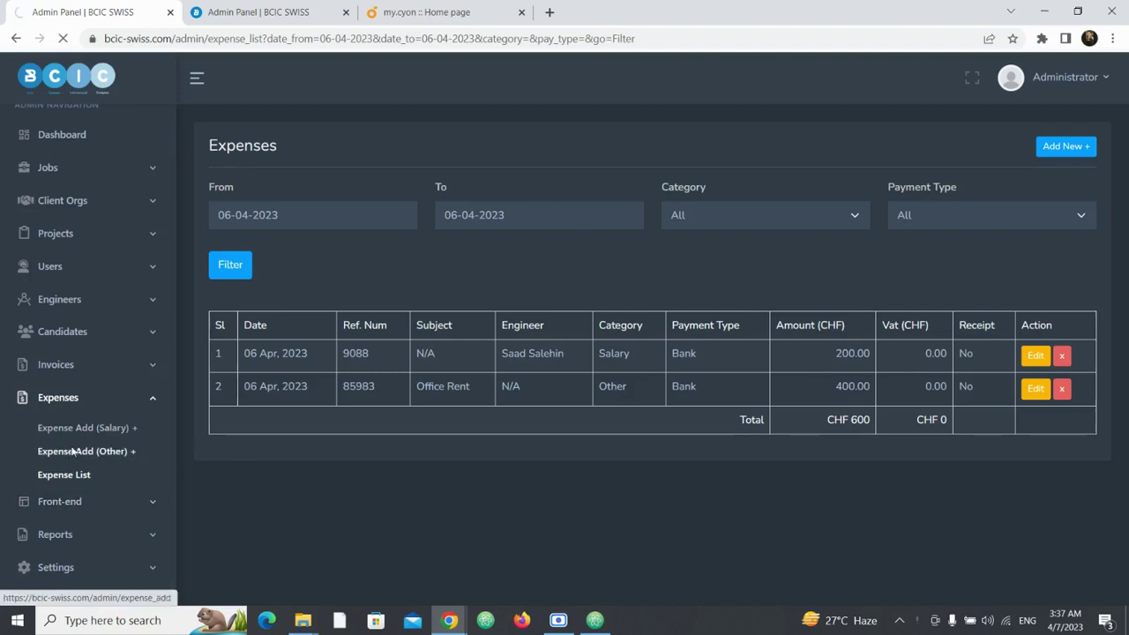
{"action": "scroll", "coordinate": [388, 459], "scroll_direction": "down", "scroll_amount": 2}
{"action": "scroll", "coordinate": [409, 425], "scroll_direction": "up", "scroll_amount": 2}
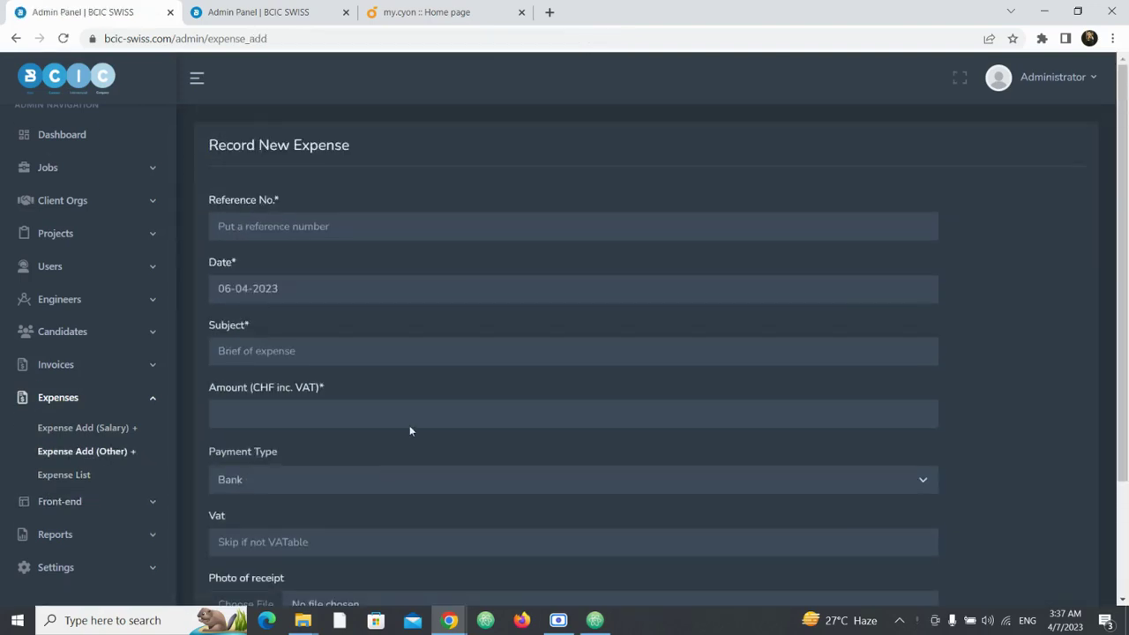
{"action": "left_click", "coordinate": [301, 226]}
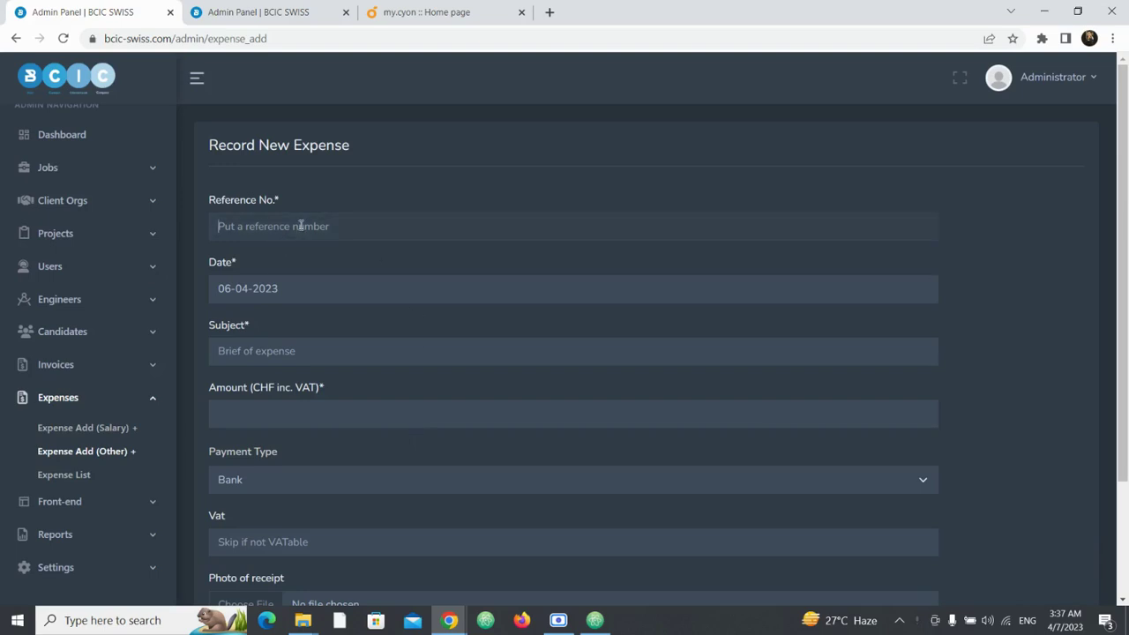
{"action": "left_click", "coordinate": [434, 180]}
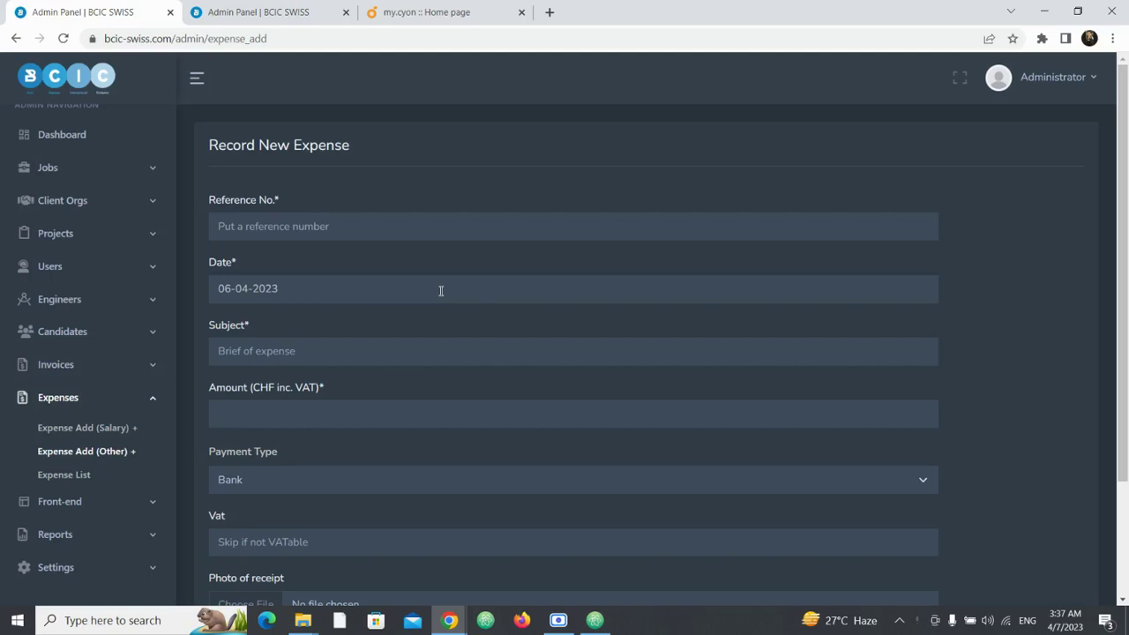
{"action": "scroll", "coordinate": [441, 290], "scroll_direction": "down", "scroll_amount": 1}
{"action": "scroll", "coordinate": [458, 287], "scroll_direction": "down", "scroll_amount": 1}
{"action": "scroll", "coordinate": [467, 216], "scroll_direction": "up", "scroll_amount": 1}
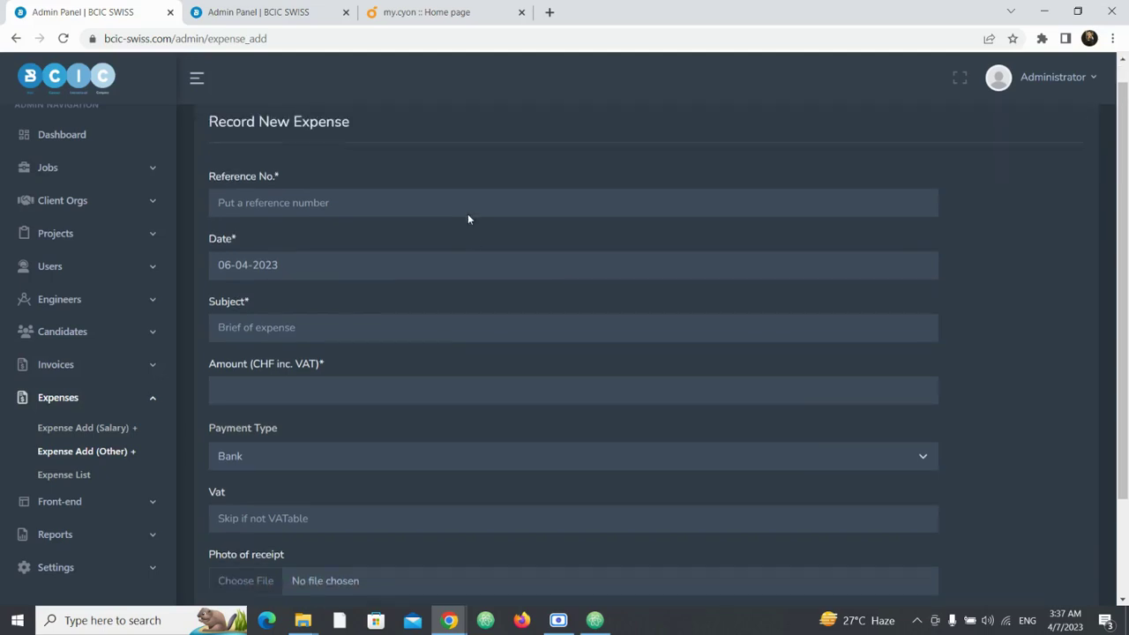
{"action": "scroll", "coordinate": [436, 383], "scroll_direction": "down", "scroll_amount": 1}
{"action": "scroll", "coordinate": [441, 379], "scroll_direction": "down", "scroll_amount": 1}
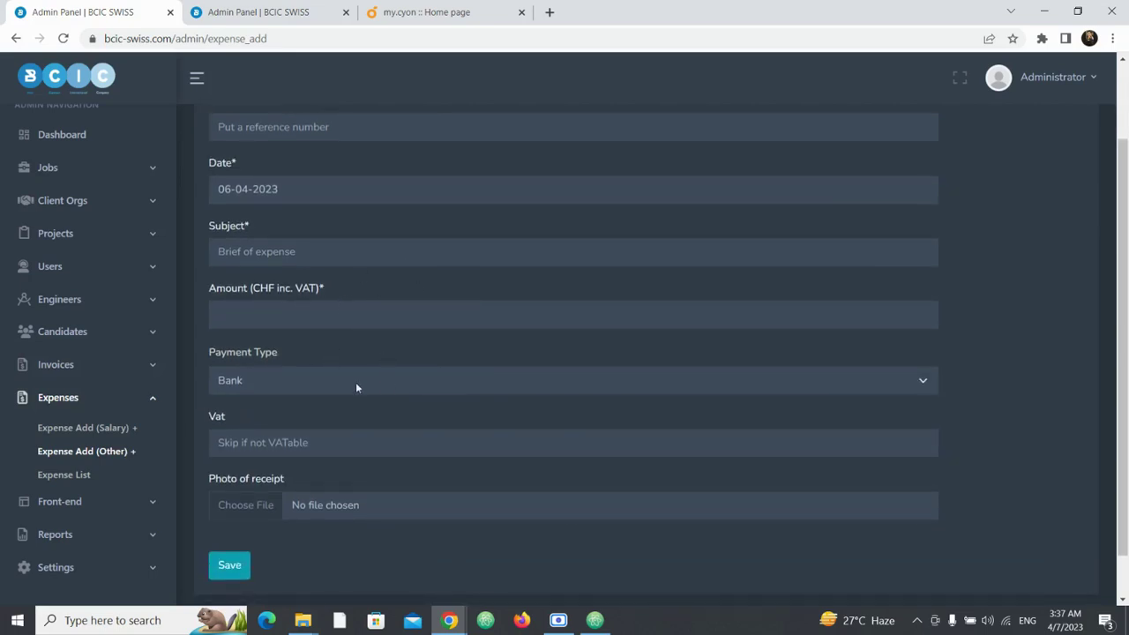
{"action": "scroll", "coordinate": [298, 406], "scroll_direction": "down", "scroll_amount": 1}
{"action": "scroll", "coordinate": [297, 433], "scroll_direction": "up", "scroll_amount": 2}
{"action": "scroll", "coordinate": [344, 423], "scroll_direction": "down", "scroll_amount": 1}
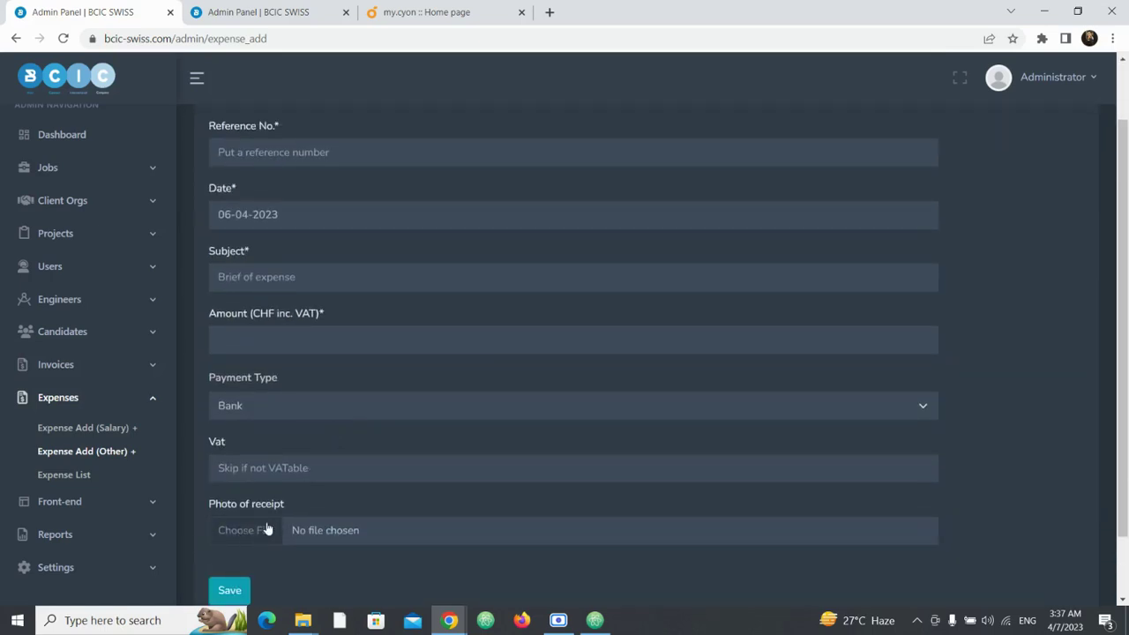
{"action": "scroll", "coordinate": [300, 494], "scroll_direction": "up", "scroll_amount": 1}
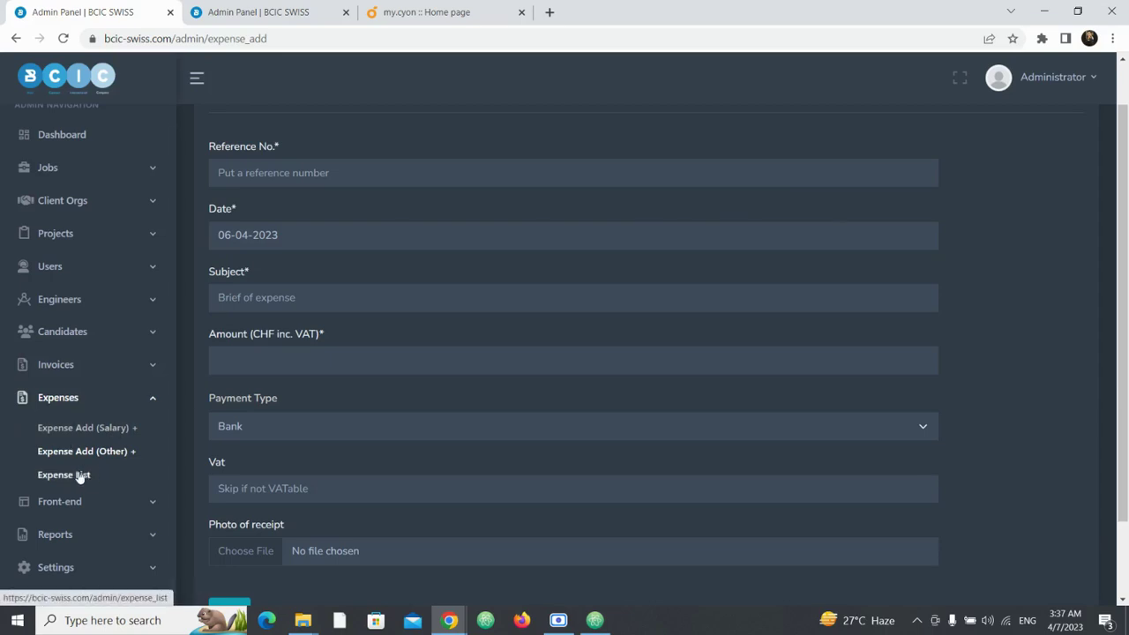
Filter the expense list from 01-02-2023 to 06-04-2023, showing eight entries totalling CHF 25940
{"action": "left_click", "coordinate": [16, 39]}
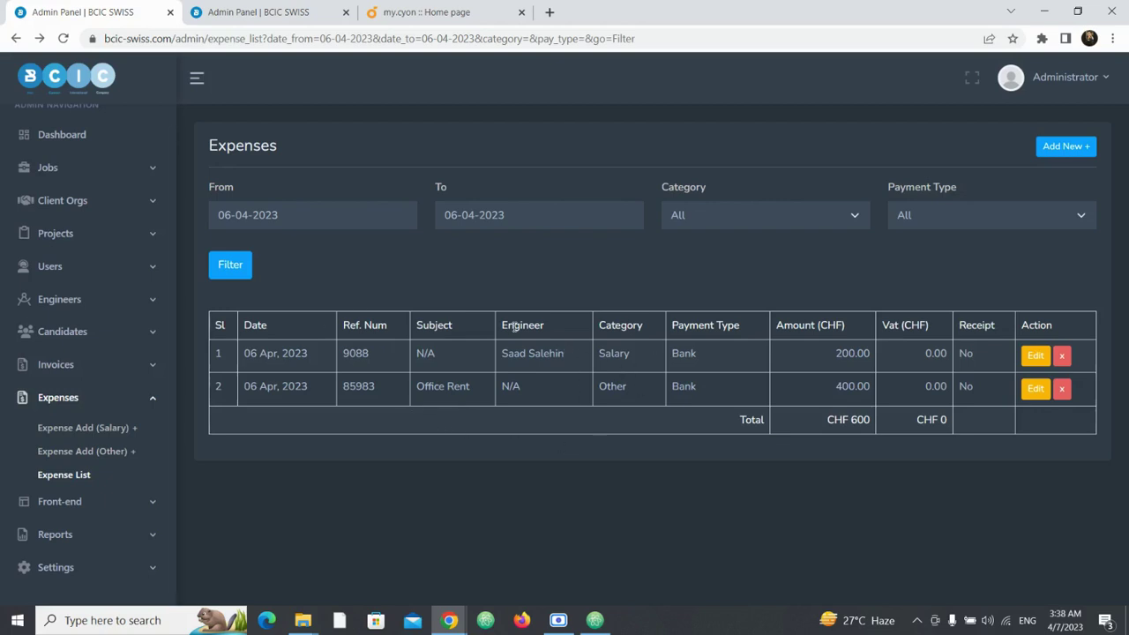
{"action": "left_click", "coordinate": [330, 220]}
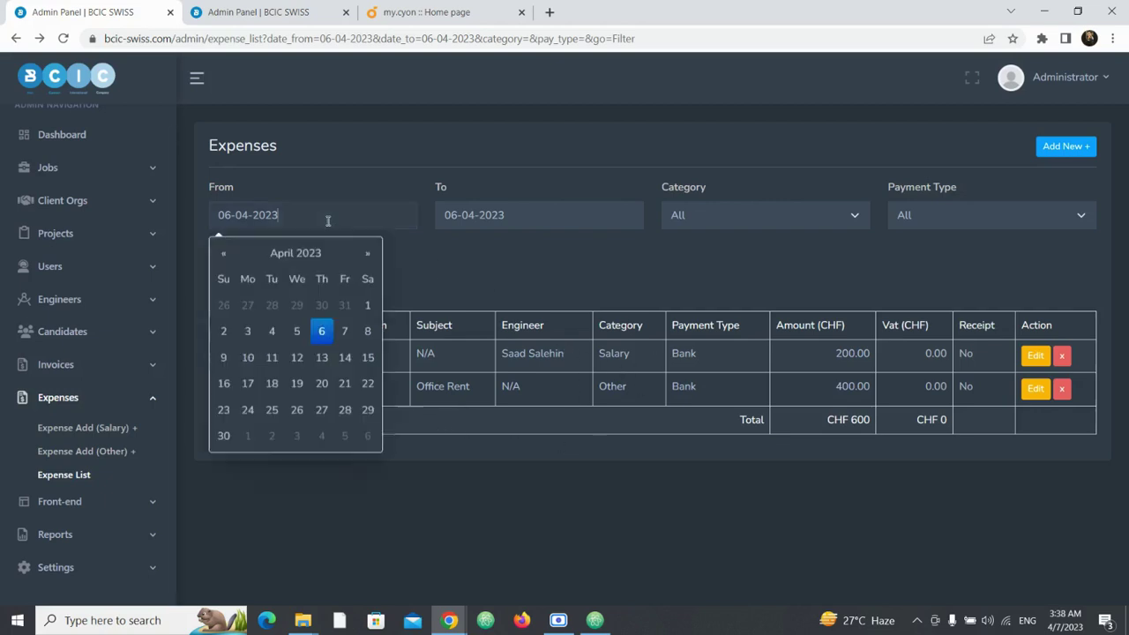
{"action": "left_click", "coordinate": [218, 248]}
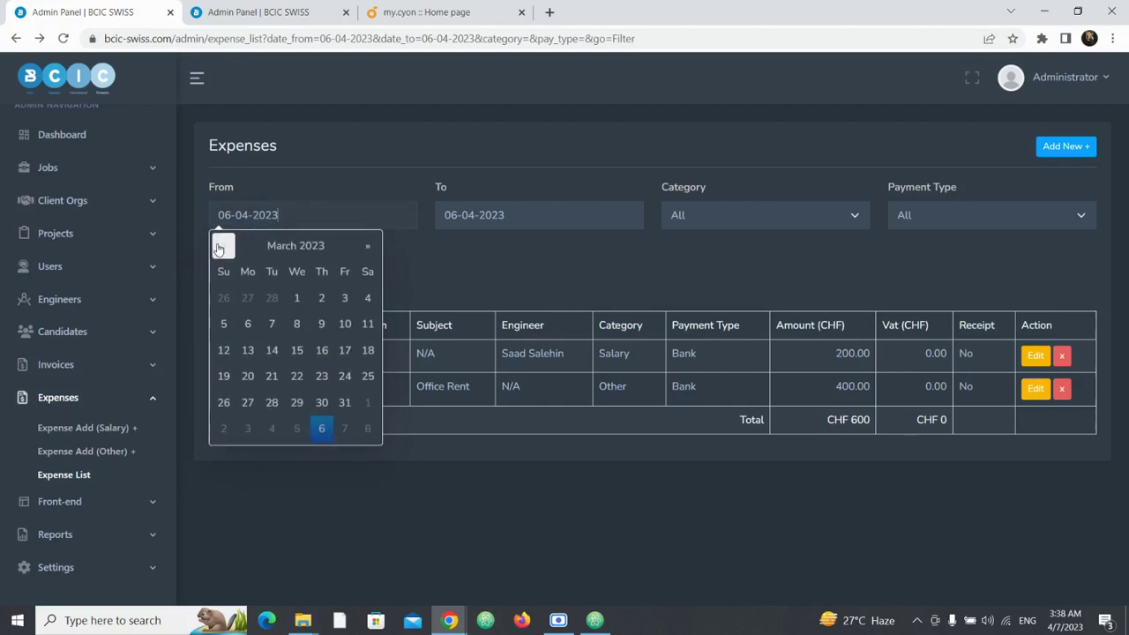
{"action": "left_click", "coordinate": [219, 248]}
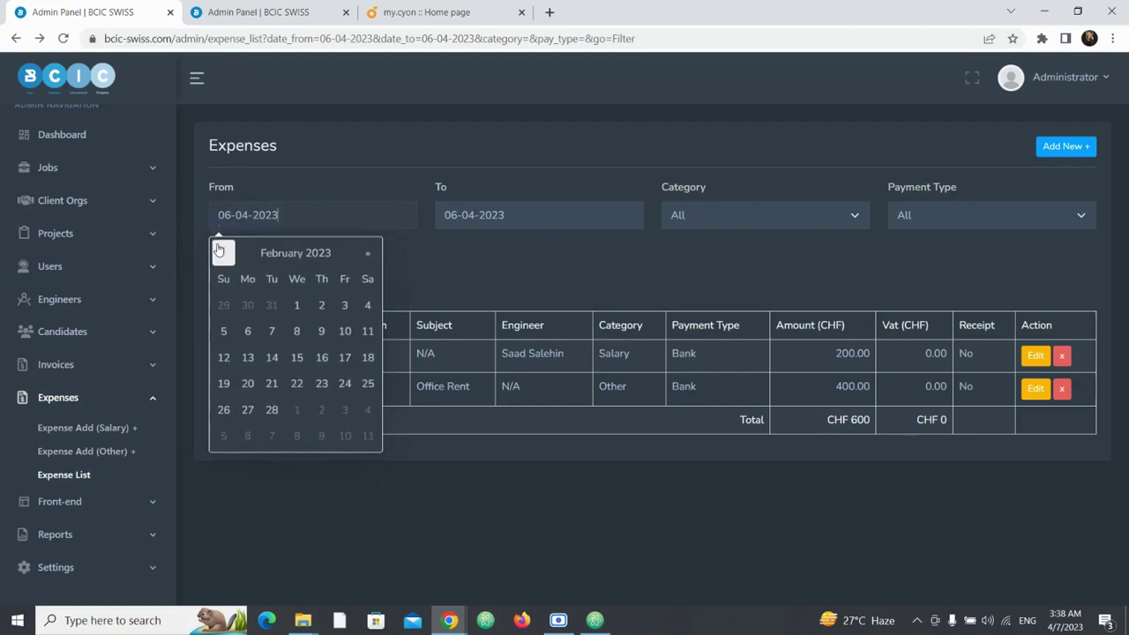
{"action": "left_click", "coordinate": [297, 297]}
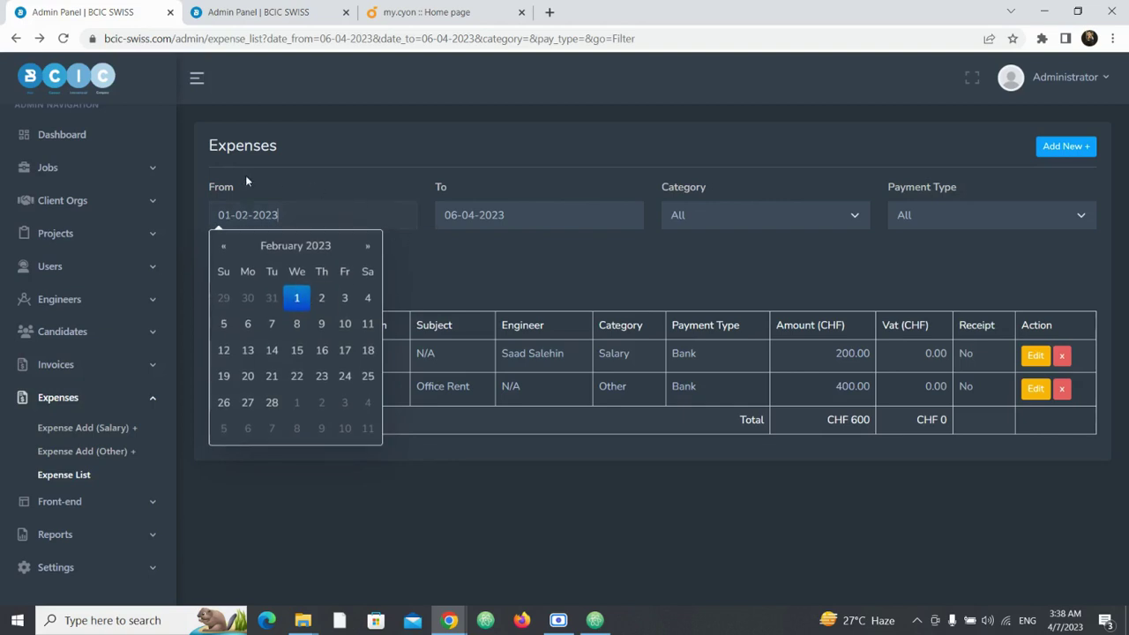
{"action": "left_click", "coordinate": [430, 253]}
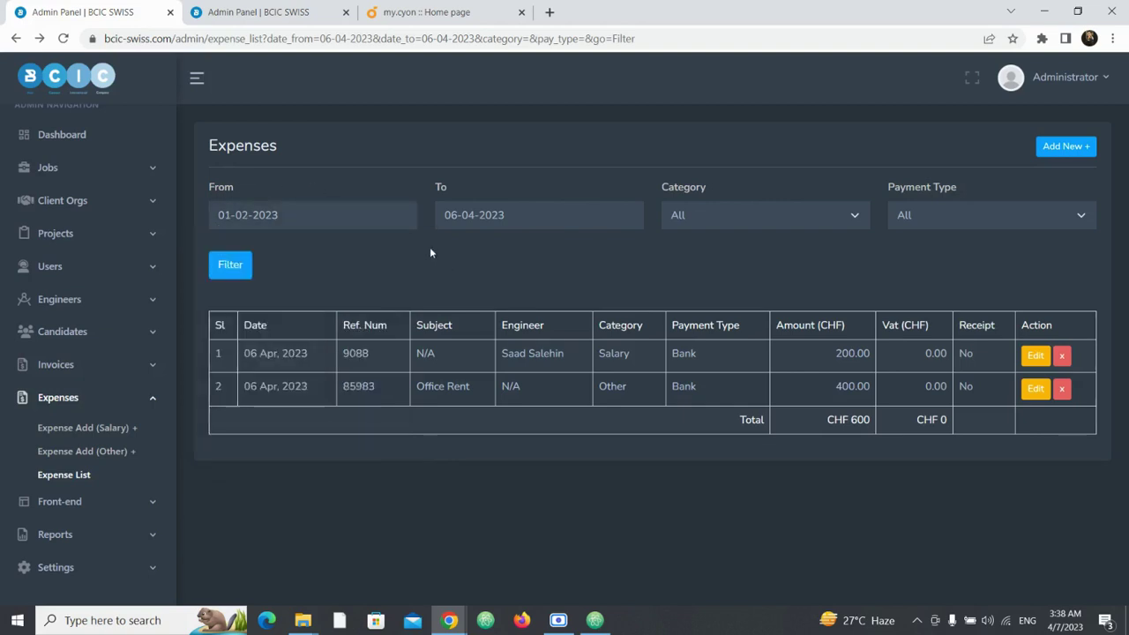
{"action": "left_click", "coordinate": [232, 268]}
{"action": "scroll", "coordinate": [414, 459], "scroll_direction": "down", "scroll_amount": 2}
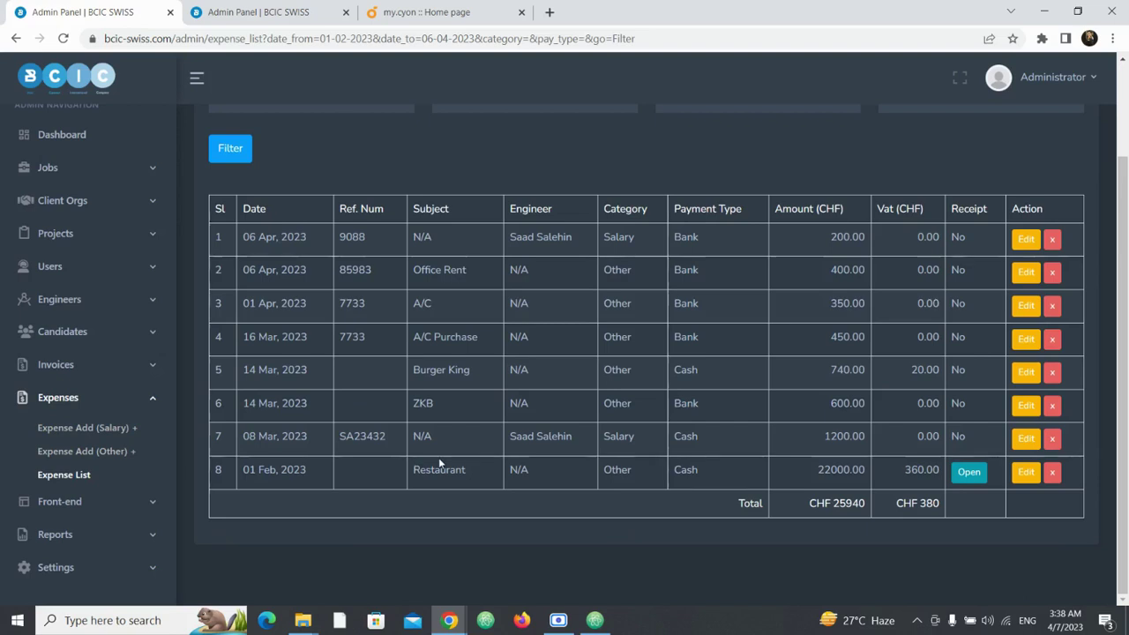
{"action": "scroll", "coordinate": [394, 554], "scroll_direction": "up", "scroll_amount": 2}
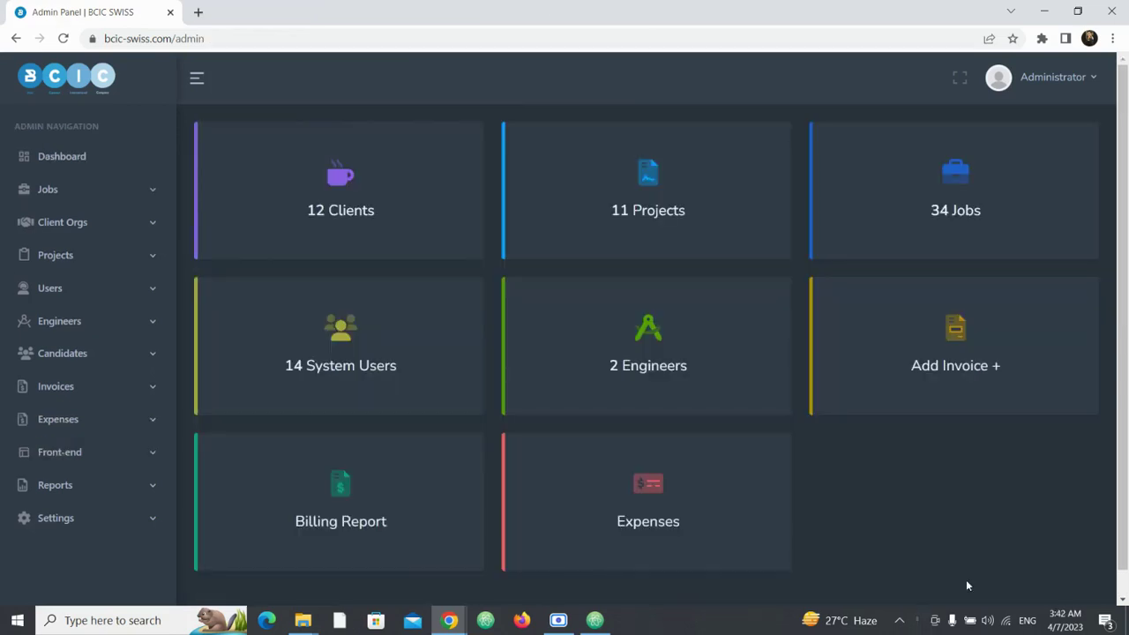
Open Reports > Billings and bring up the Billing Overall Report's From date calendar
{"action": "left_click", "coordinate": [109, 487]}
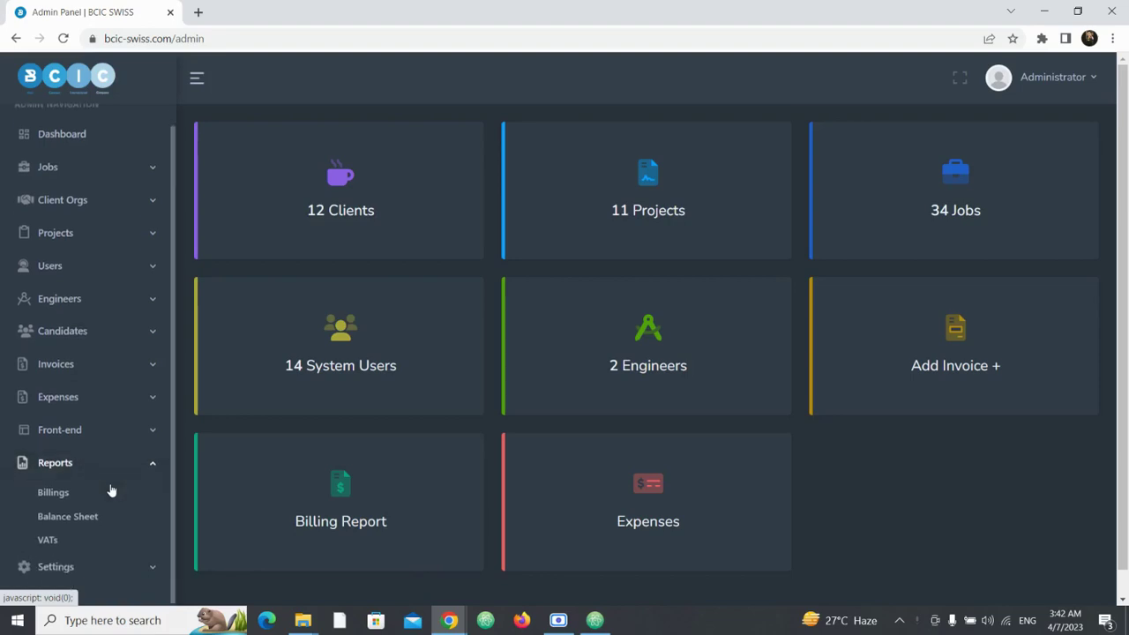
{"action": "left_click", "coordinate": [64, 502]}
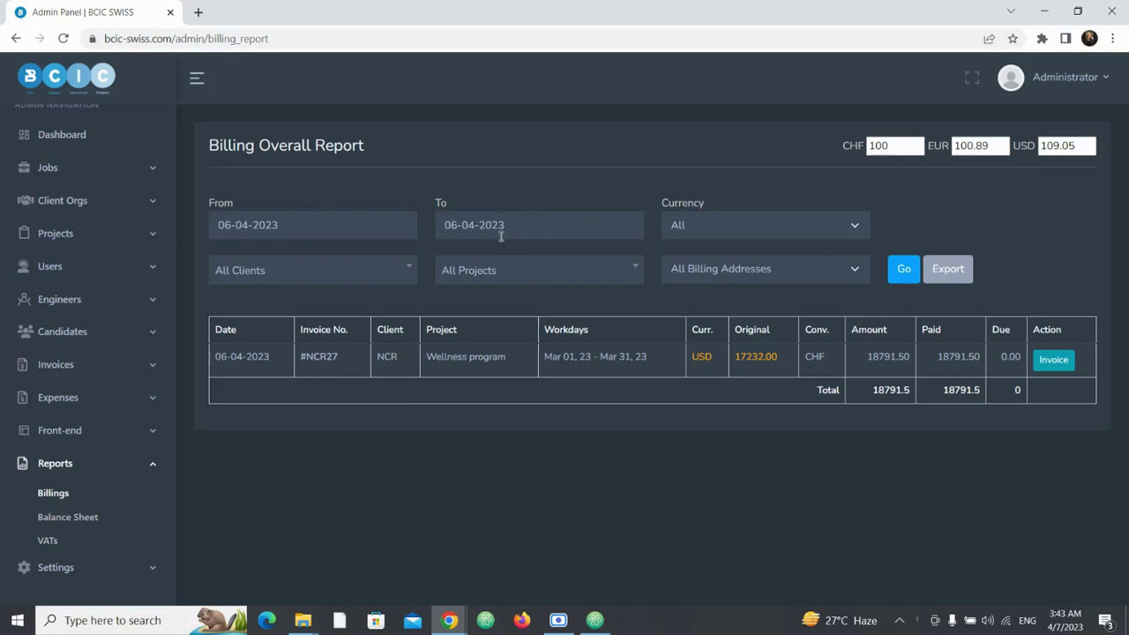
{"action": "left_click", "coordinate": [282, 232]}
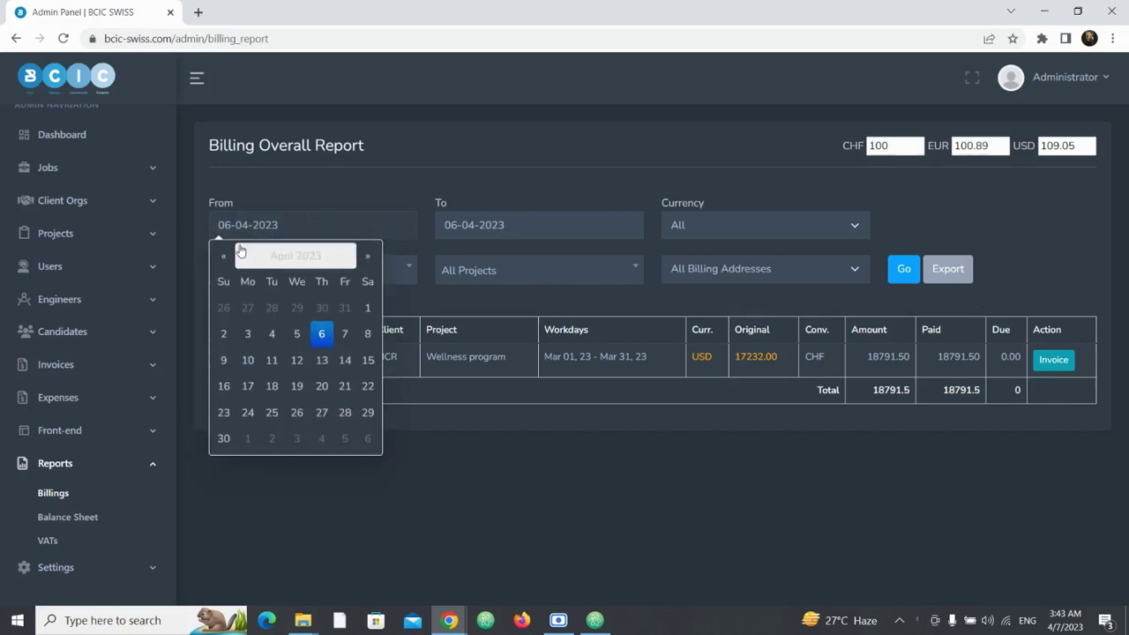
Run the billing report with the From date set to 01-04-2023
{"action": "left_click", "coordinate": [366, 309]}
{"action": "left_click", "coordinate": [472, 181]}
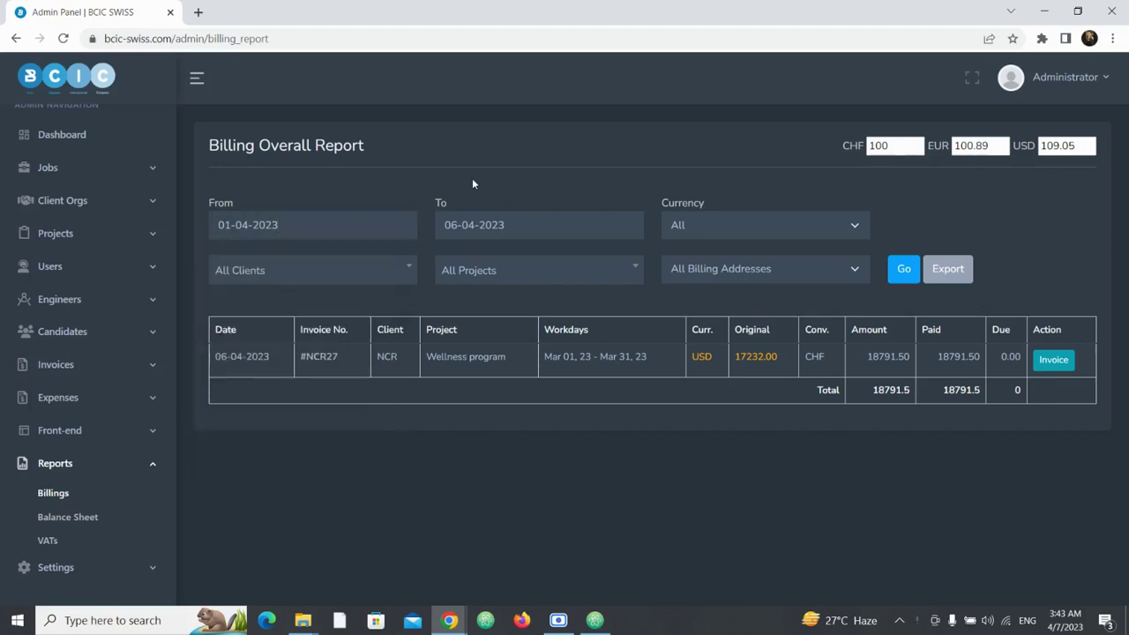
{"action": "left_click", "coordinate": [892, 270]}
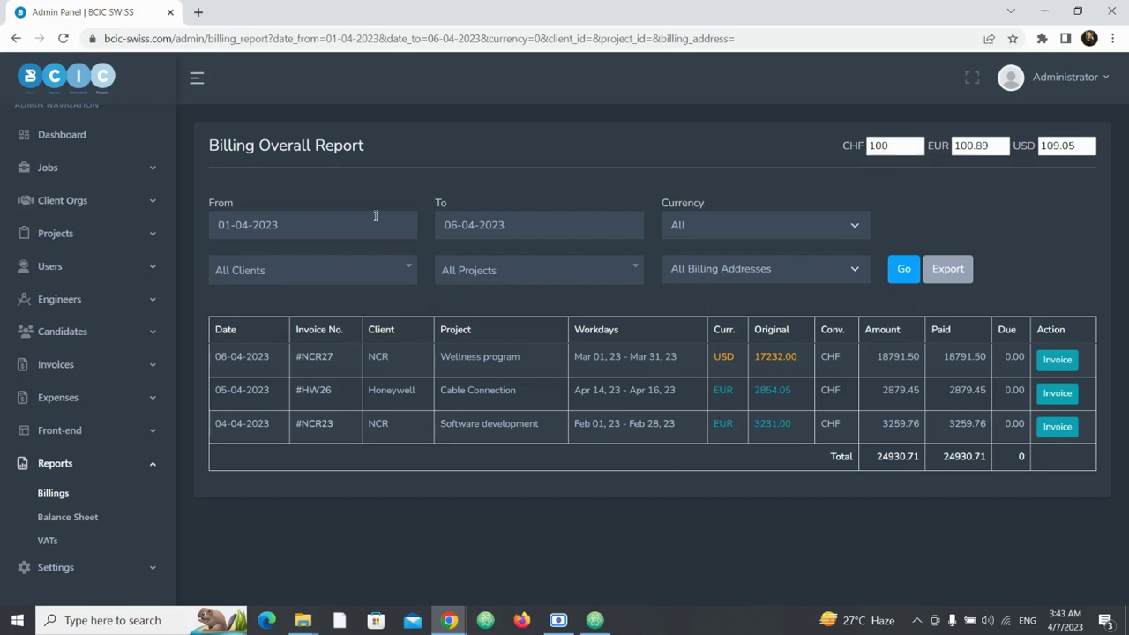
Move the From date back to 01-12-2022 and rerun the billing report
{"action": "left_click", "coordinate": [308, 222]}
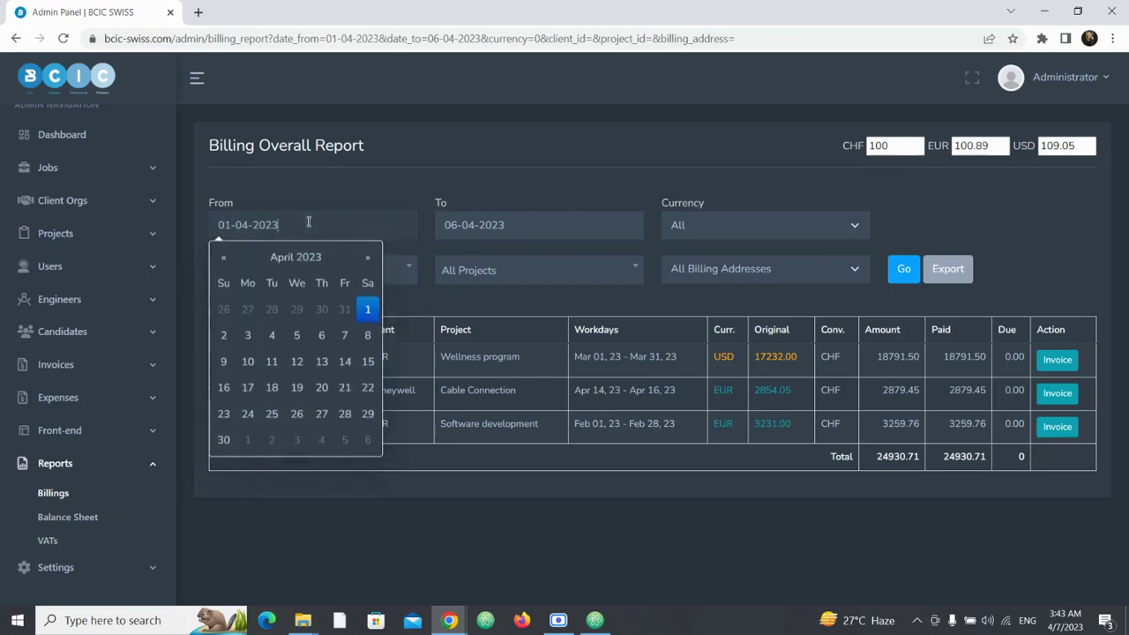
{"action": "left_click", "coordinate": [225, 257]}
{"action": "left_click", "coordinate": [227, 256]}
{"action": "left_click", "coordinate": [225, 258]}
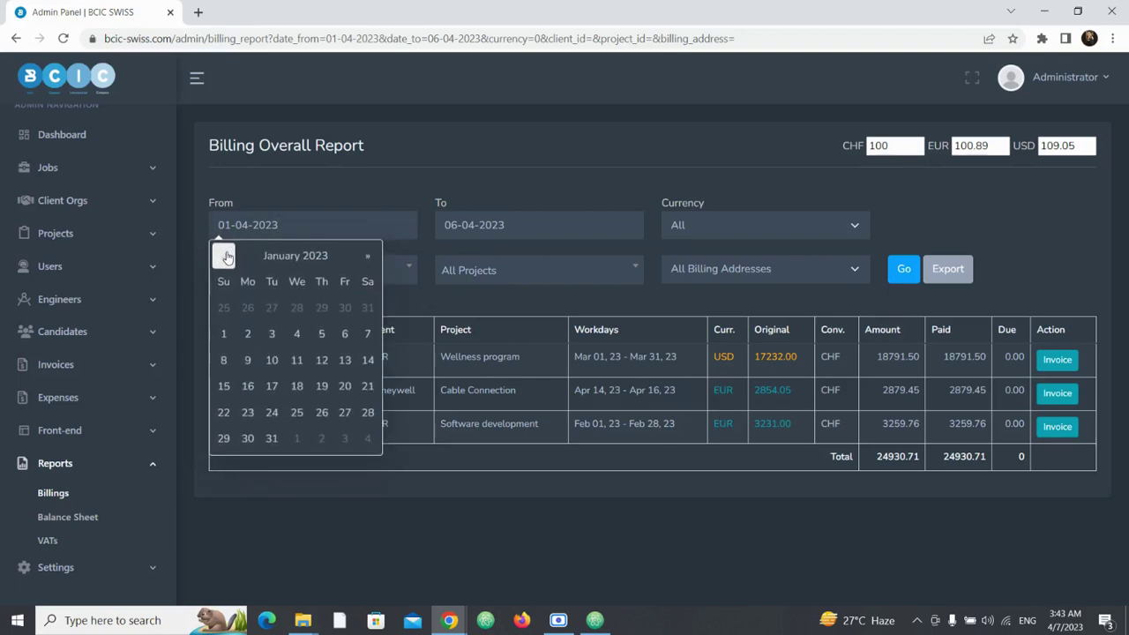
{"action": "left_click", "coordinate": [224, 255]}
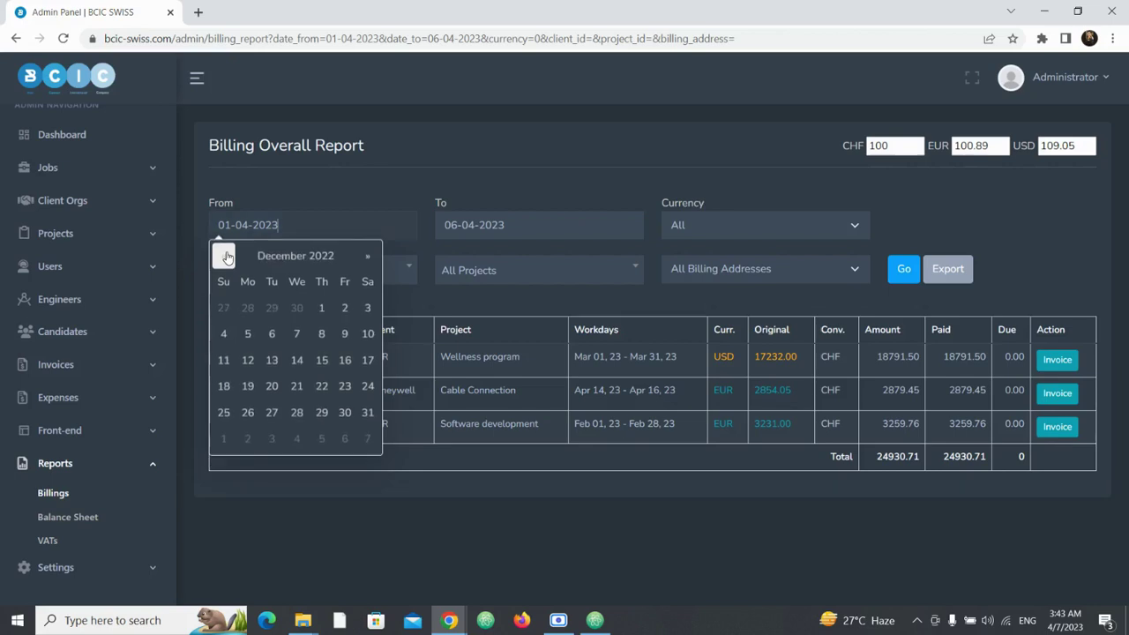
{"action": "left_click", "coordinate": [321, 308]}
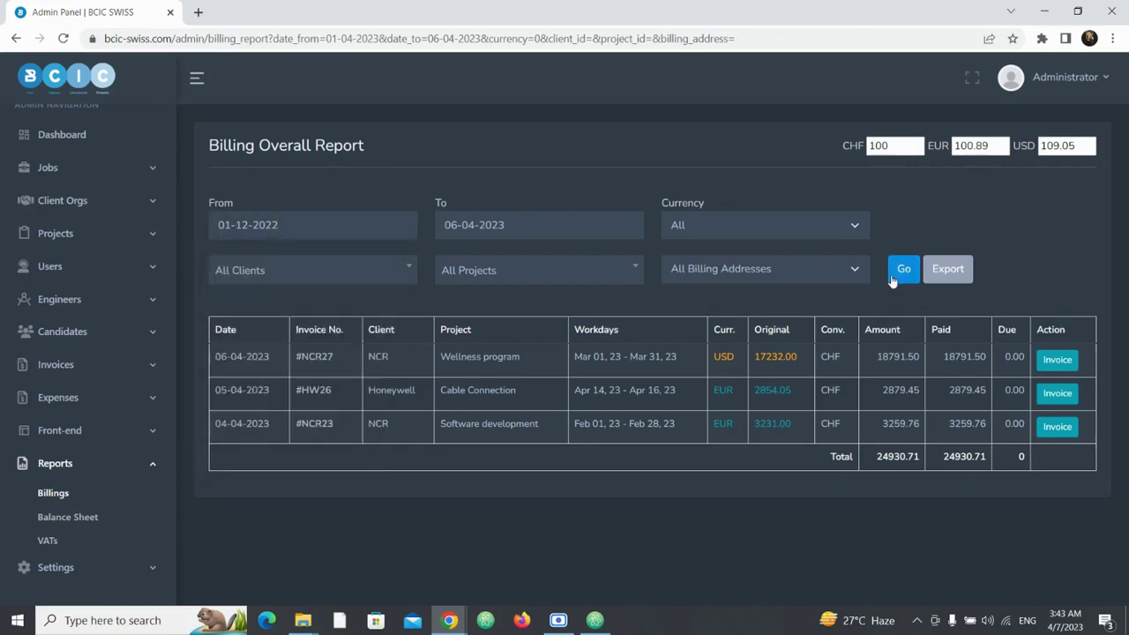
{"action": "left_click", "coordinate": [893, 277]}
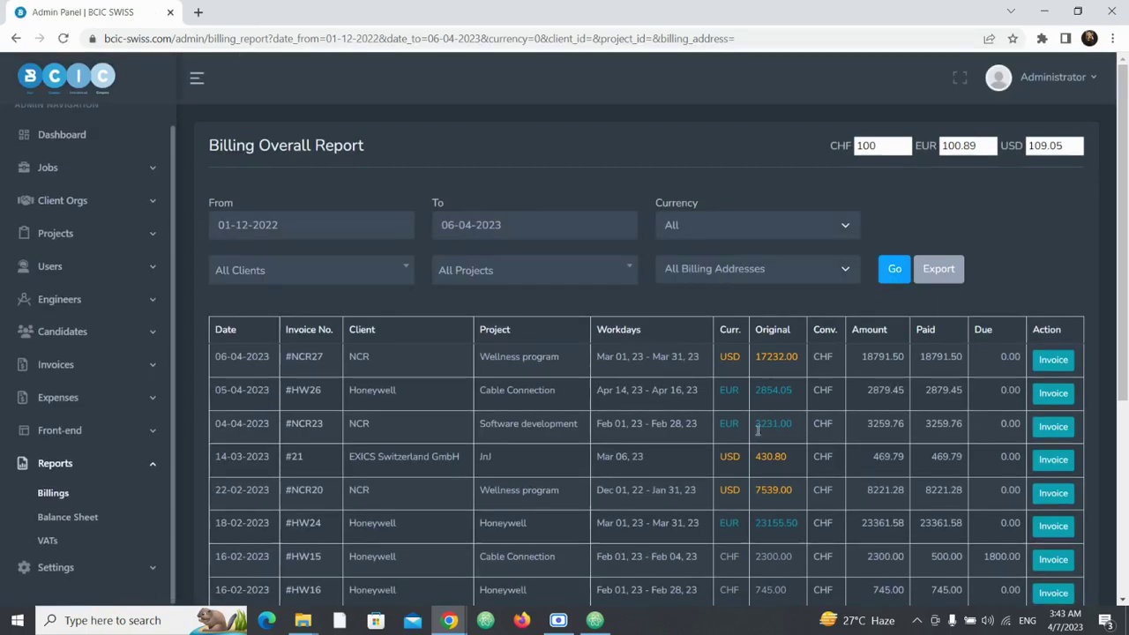
{"action": "scroll", "coordinate": [740, 452], "scroll_direction": "down", "scroll_amount": 3}
{"action": "scroll", "coordinate": [739, 452], "scroll_direction": "down", "scroll_amount": 1}
{"action": "scroll", "coordinate": [739, 450], "scroll_direction": "up", "scroll_amount": 2}
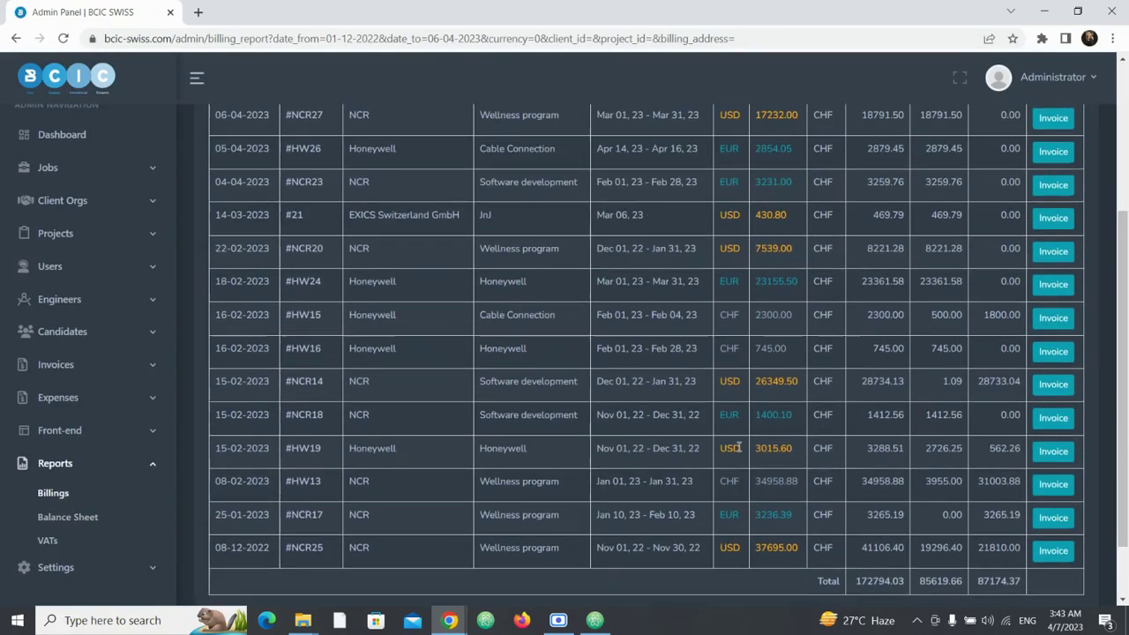
{"action": "scroll", "coordinate": [739, 447], "scroll_direction": "down", "scroll_amount": 1}
{"action": "scroll", "coordinate": [737, 445], "scroll_direction": "up", "scroll_amount": 3}
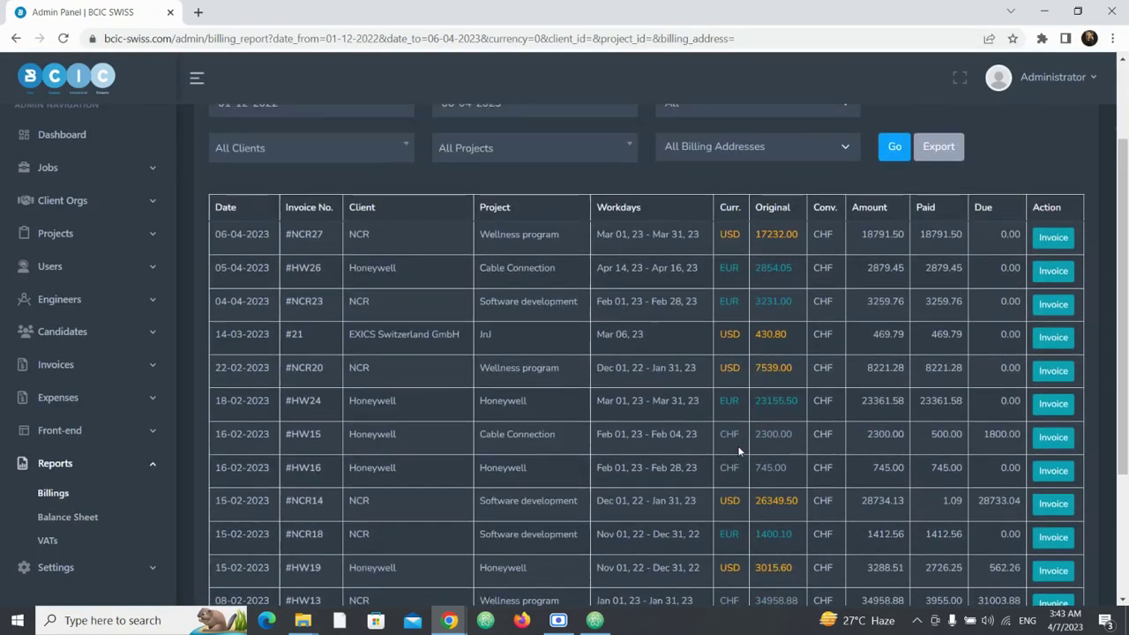
Filter the billing report to EUR invoices only
{"action": "left_click", "coordinate": [755, 224]}
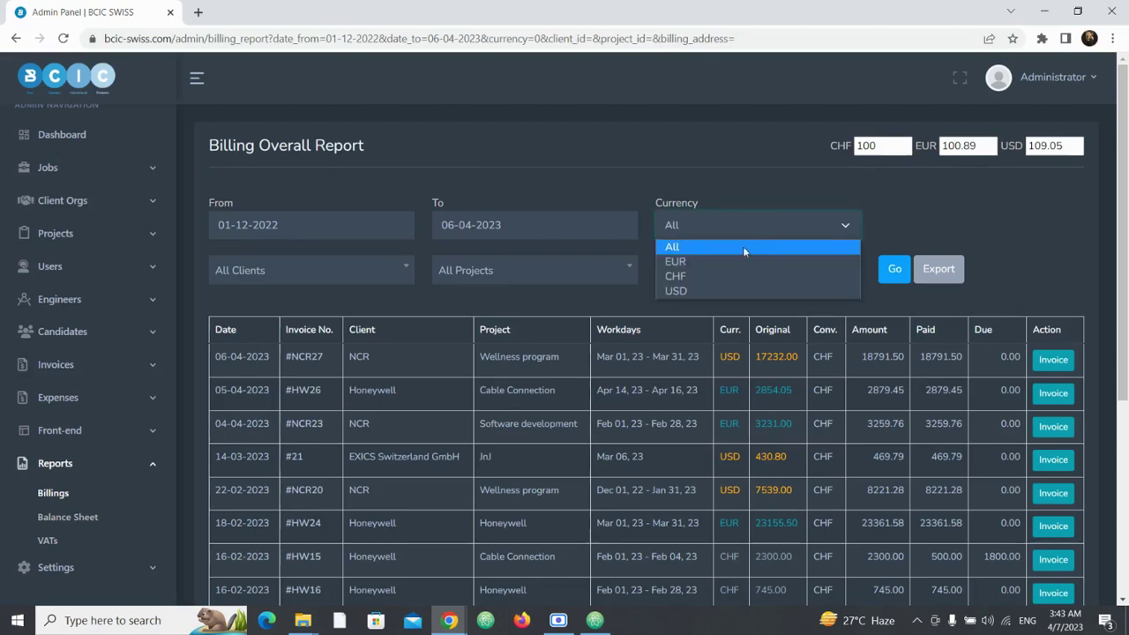
{"action": "left_click", "coordinate": [748, 190]}
{"action": "left_click", "coordinate": [735, 218]}
{"action": "left_click", "coordinate": [713, 262]}
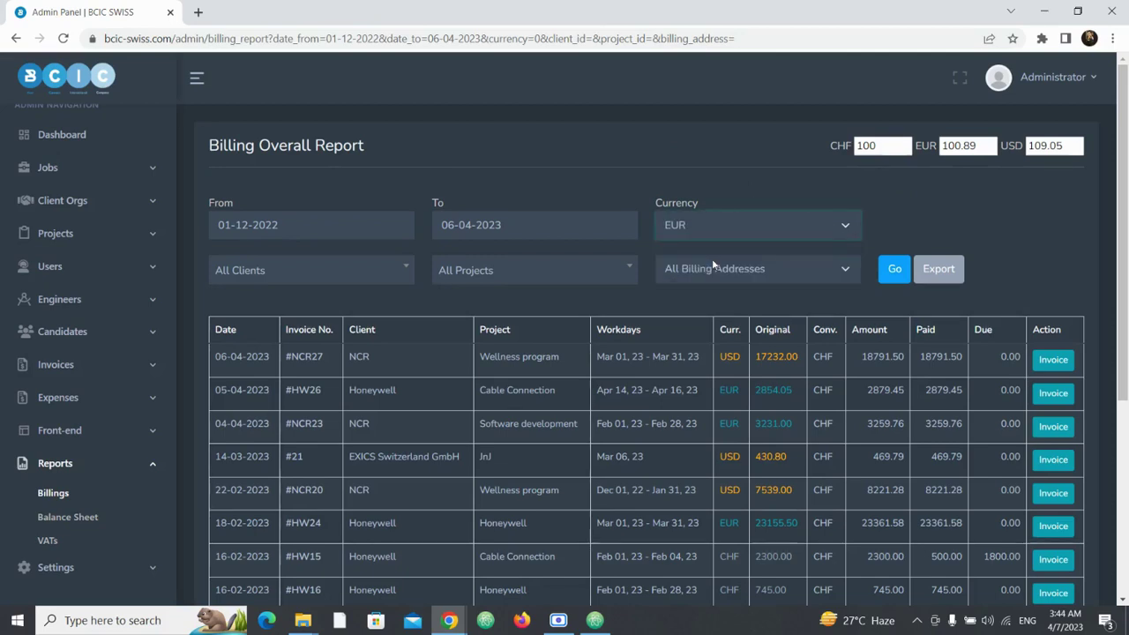
{"action": "left_click", "coordinate": [892, 268]}
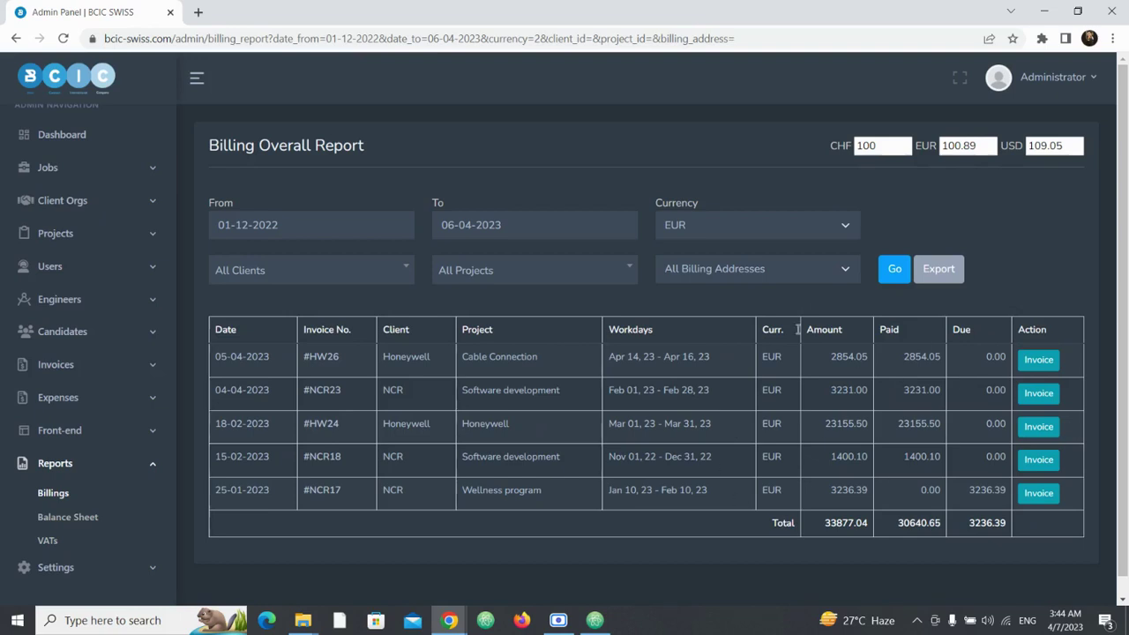
Rerun the billing report for CHF only, then for USD only
{"action": "left_click", "coordinate": [759, 226]}
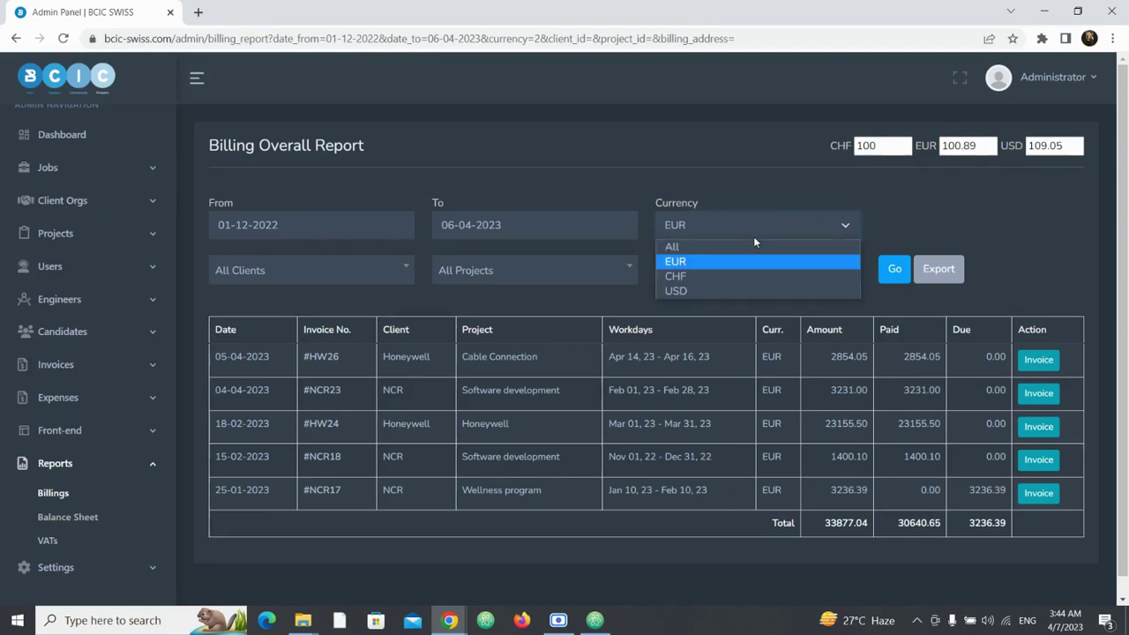
{"action": "left_click", "coordinate": [722, 276]}
{"action": "left_click", "coordinate": [893, 273]}
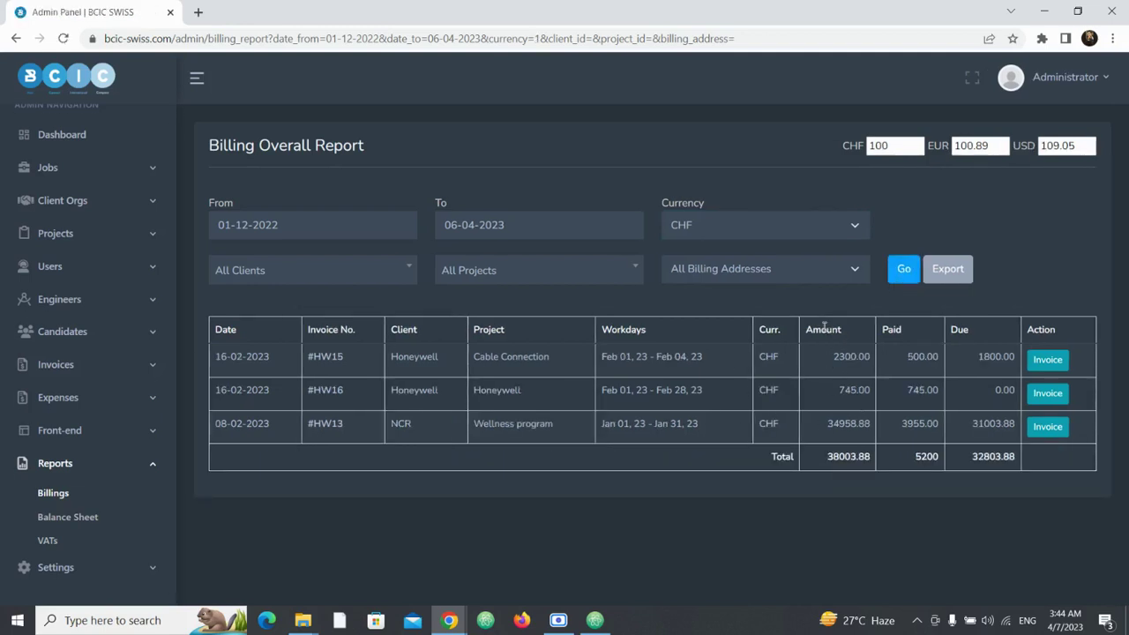
{"action": "left_click", "coordinate": [783, 222]}
{"action": "left_click", "coordinate": [741, 291]}
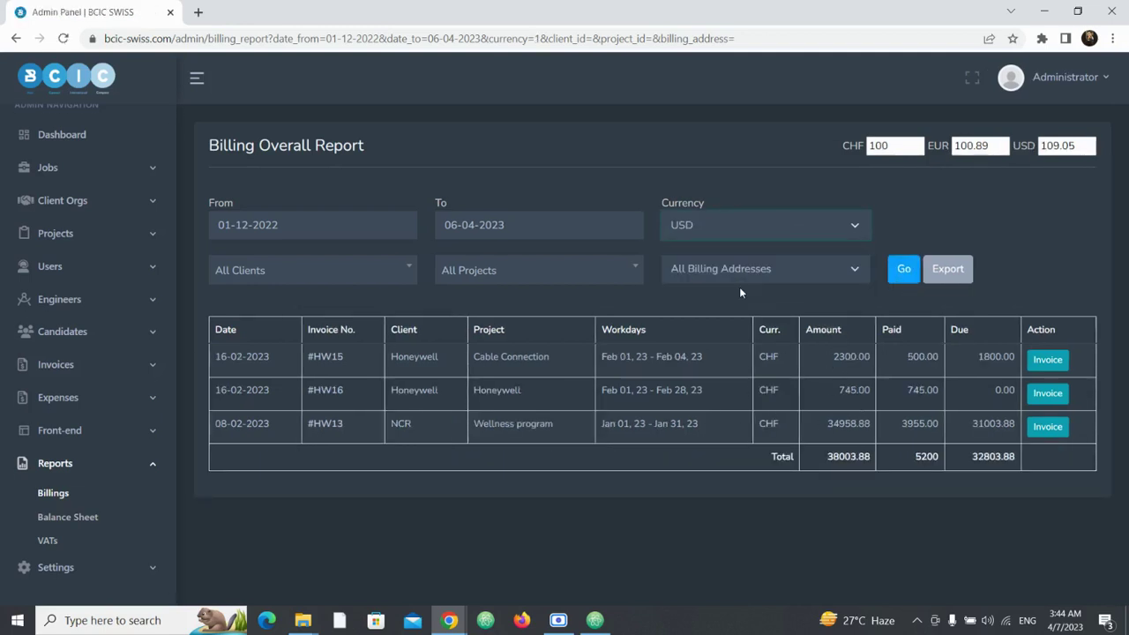
{"action": "left_click", "coordinate": [902, 269]}
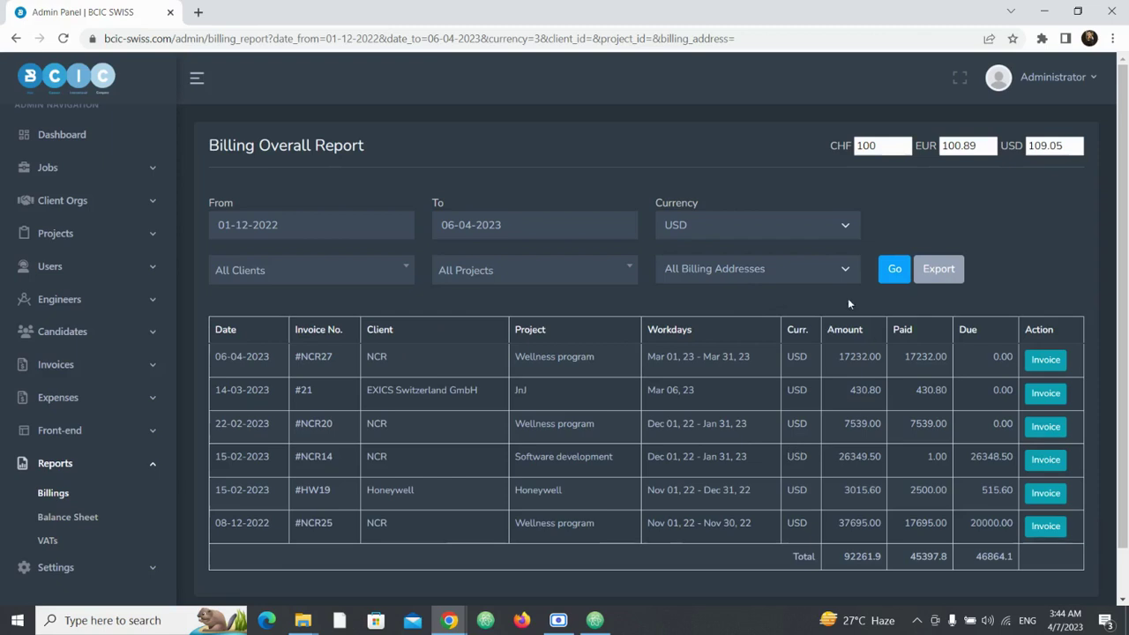
Set the currency filter back to All and rerun the report
{"action": "left_click", "coordinate": [806, 232]}
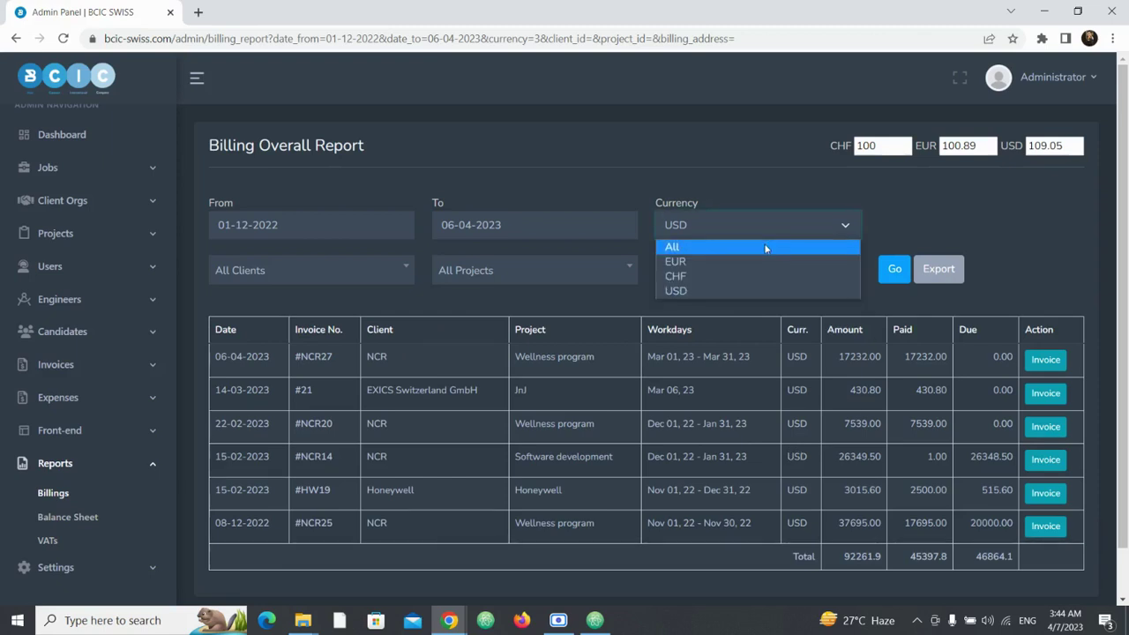
{"action": "left_click", "coordinate": [675, 247]}
{"action": "left_click", "coordinate": [893, 270]}
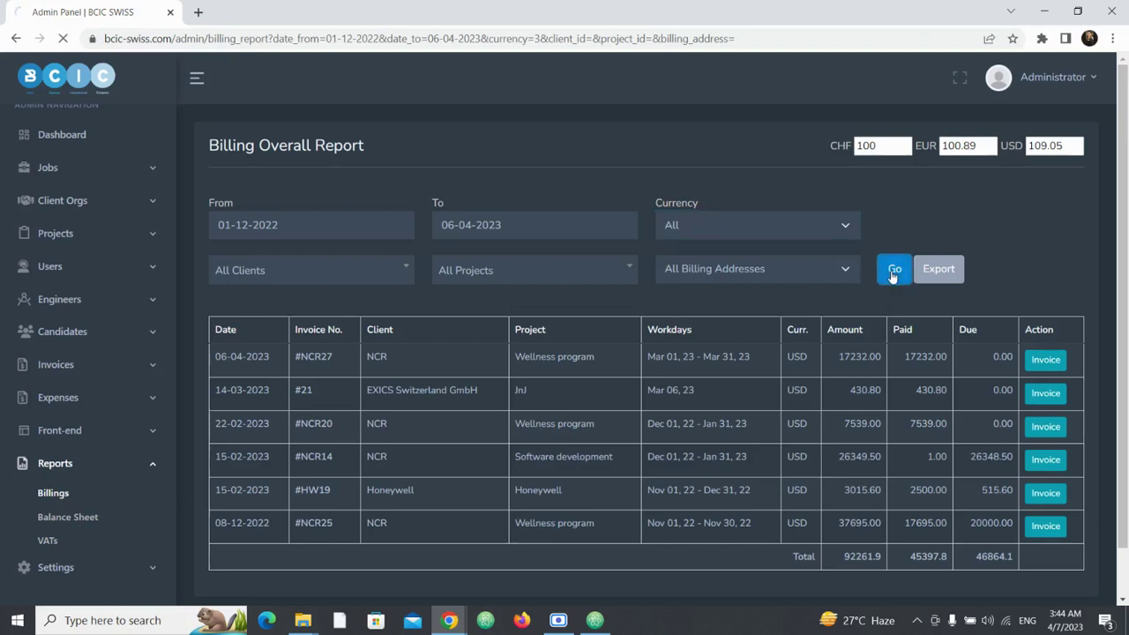
Inspect the first invoice's original 17232.00, its 18791.50 CHF conversion, and the EUR rate 100.89
{"action": "scroll", "coordinate": [897, 410], "scroll_direction": "down", "scroll_amount": 1}
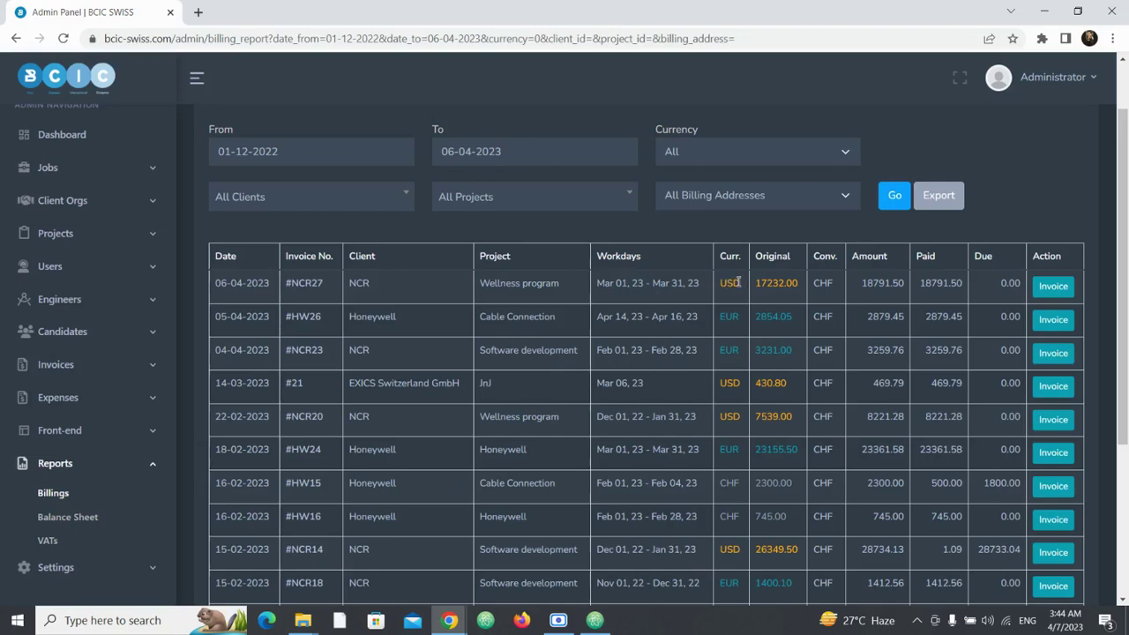
{"action": "left_click_drag", "start_coordinate": [760, 282], "coordinate": [815, 299]}
{"action": "scroll", "coordinate": [814, 298], "scroll_direction": "up", "scroll_amount": 2}
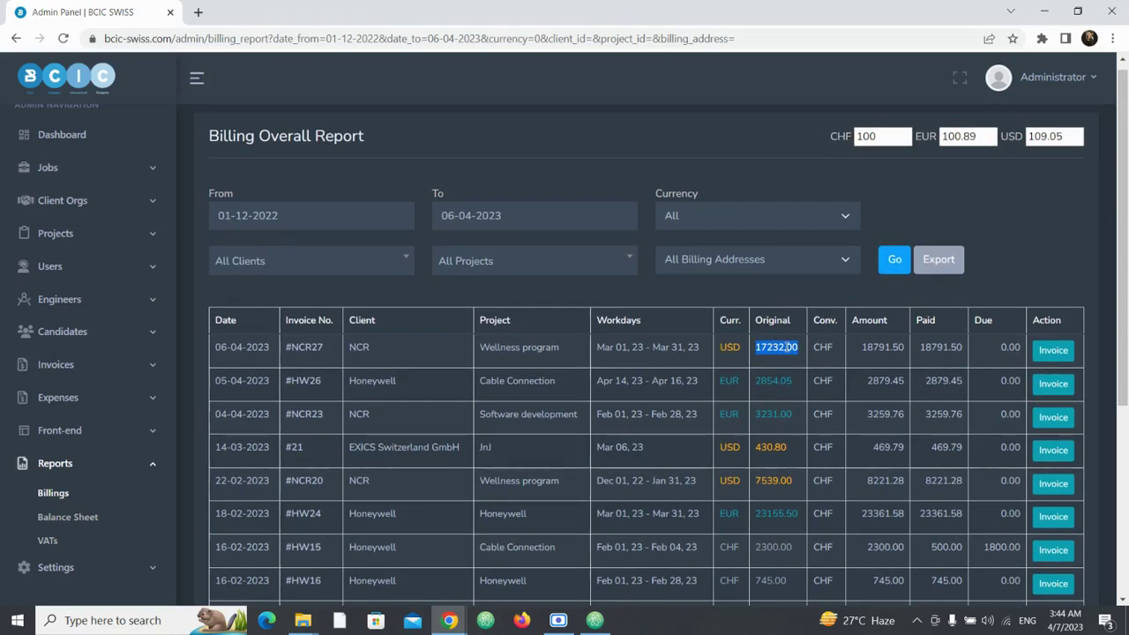
{"action": "left_click_drag", "start_coordinate": [843, 348], "coordinate": [808, 351]}
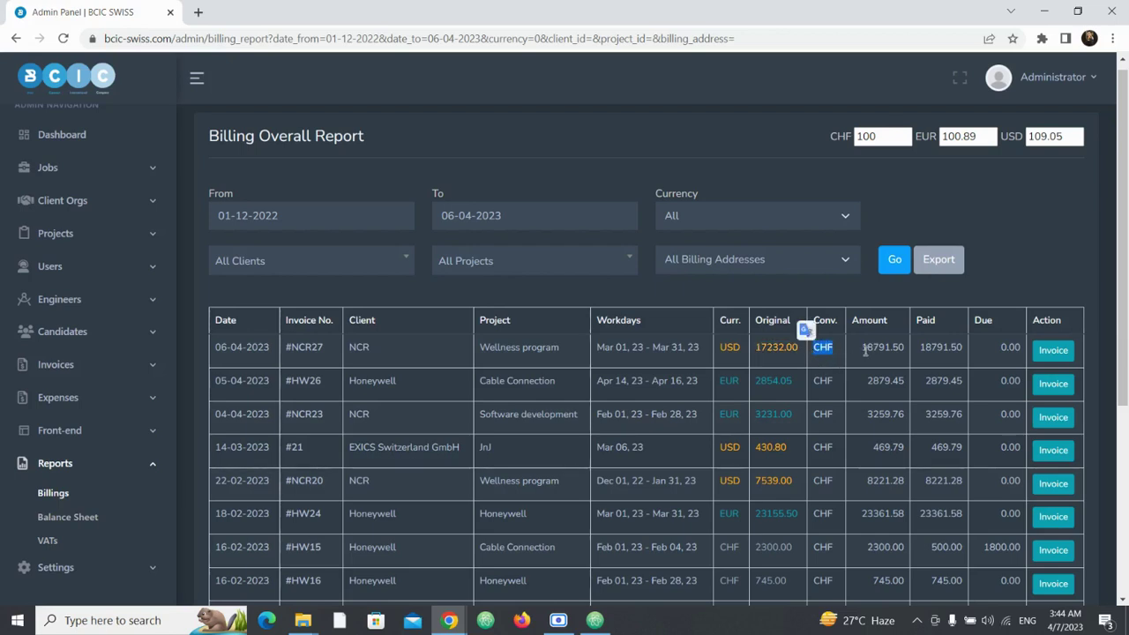
{"action": "left_click_drag", "start_coordinate": [852, 347], "coordinate": [906, 348]}
{"action": "left_click", "coordinate": [979, 275]}
{"action": "left_click", "coordinate": [989, 137]}
{"action": "left_click", "coordinate": [1058, 194]}
{"action": "scroll", "coordinate": [858, 382], "scroll_direction": "down", "scroll_amount": 2}
{"action": "scroll", "coordinate": [857, 382], "scroll_direction": "down", "scroll_amount": 1}
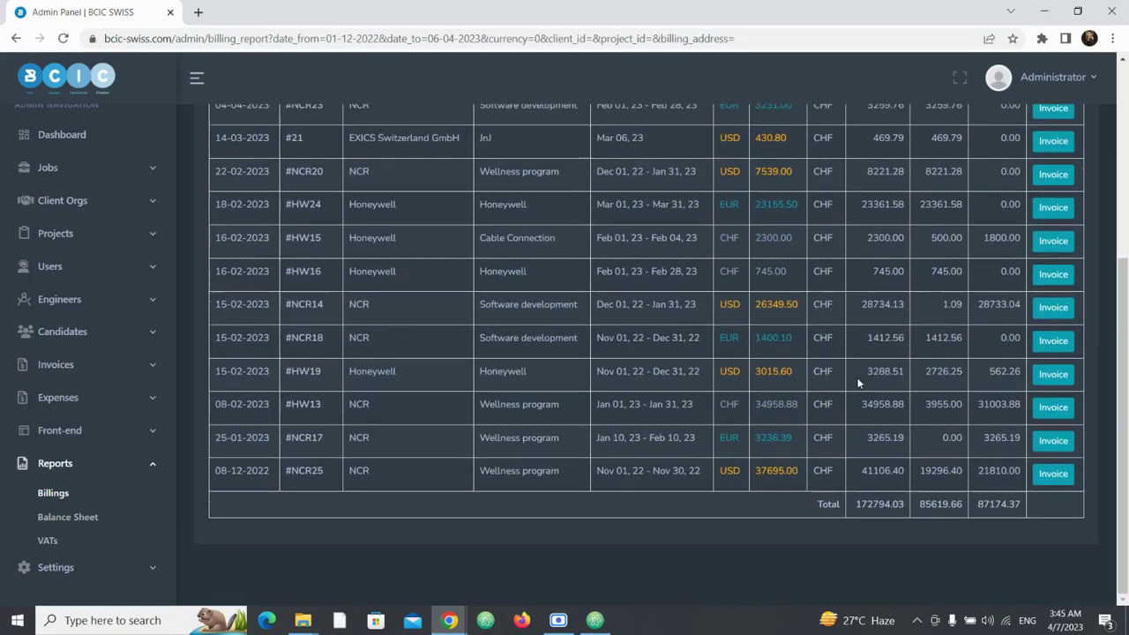
{"action": "scroll", "coordinate": [858, 382], "scroll_direction": "up", "scroll_amount": 3}
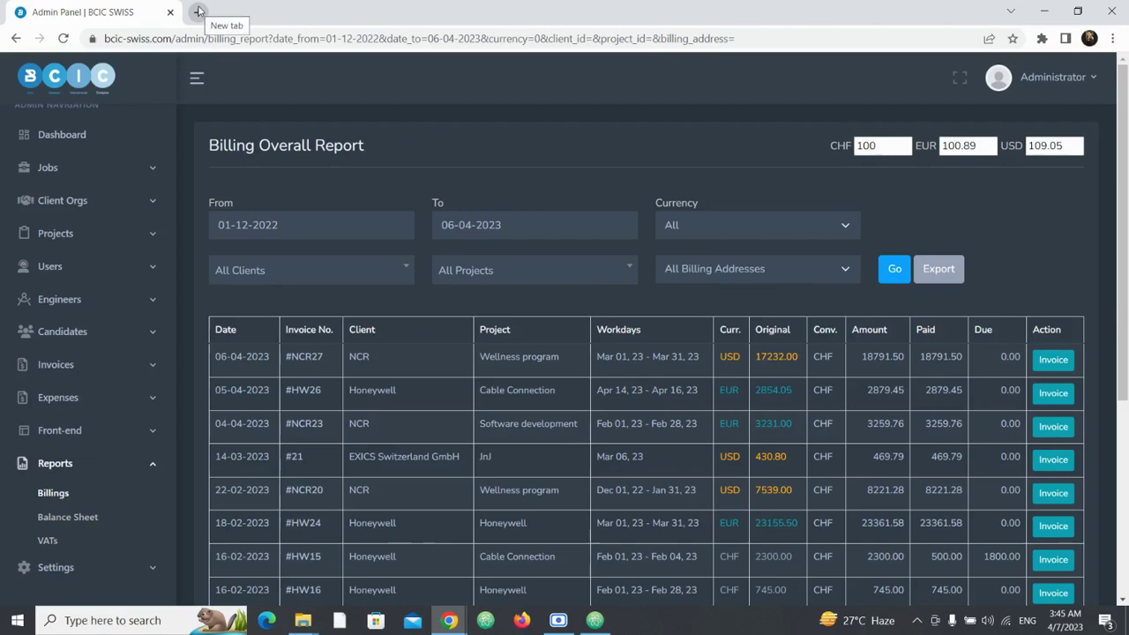
Search Google for 'chf to usd' and convert 100 CHF, giving 110.49 USD
{"action": "left_click", "coordinate": [199, 12]}
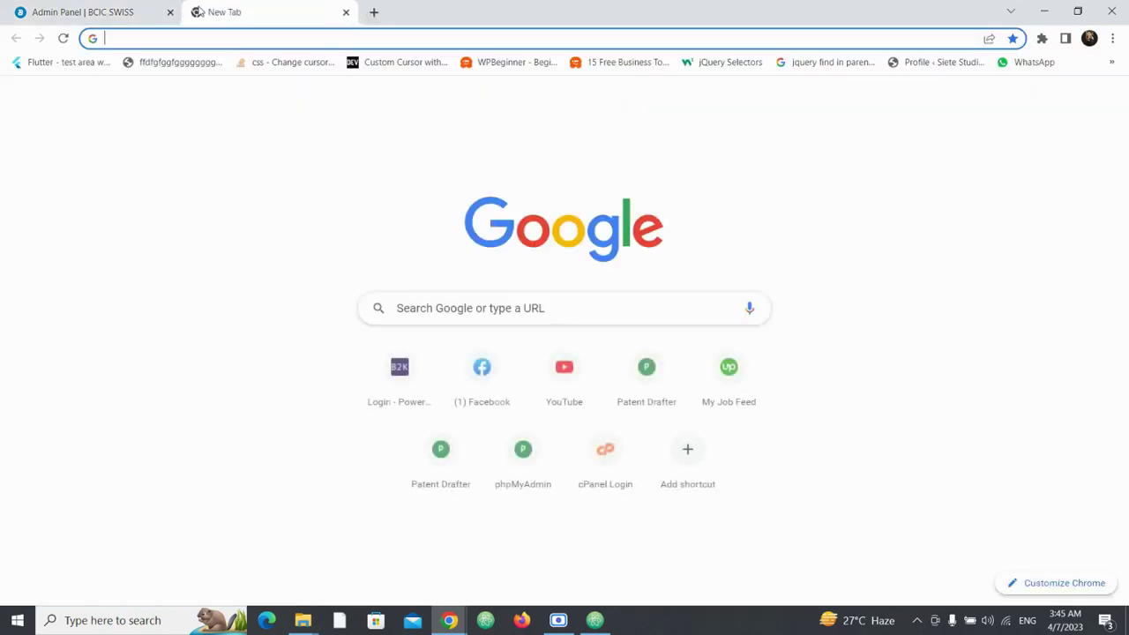
{"action": "type", "text": "chf to "}
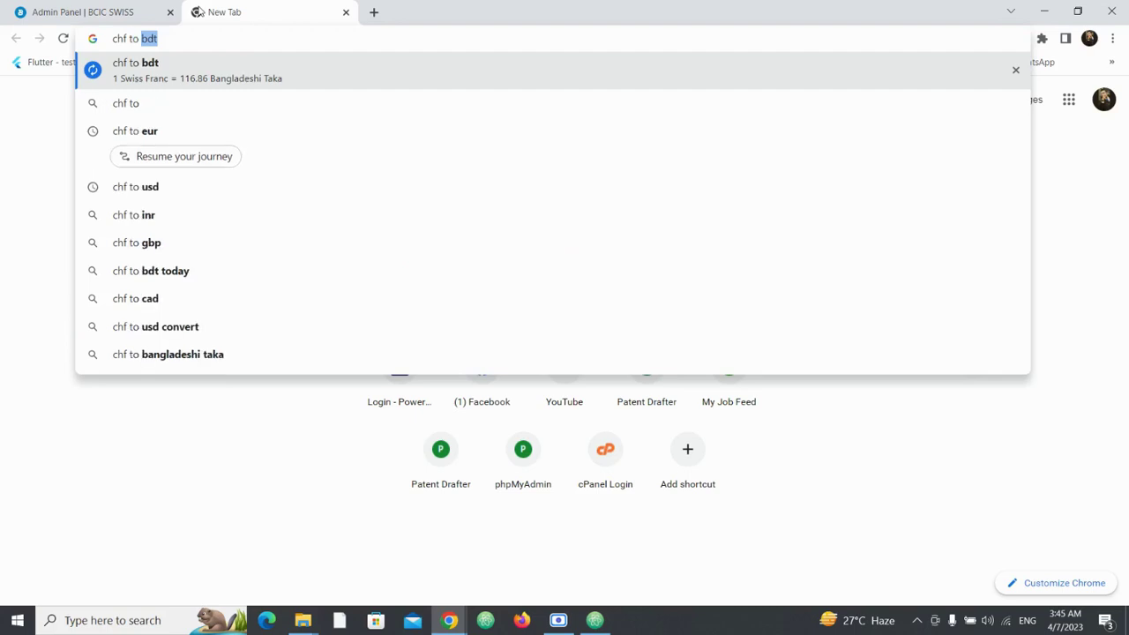
{"action": "type", "text": "usd"}
{"action": "key", "text": "Return"}
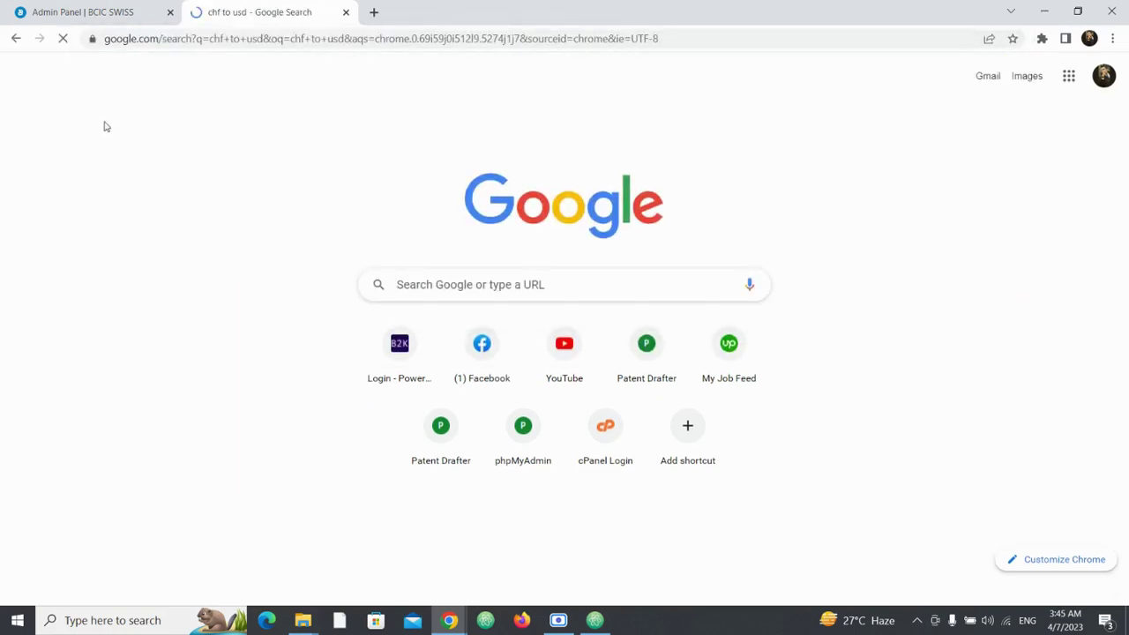
{"action": "left_click", "coordinate": [207, 347]}
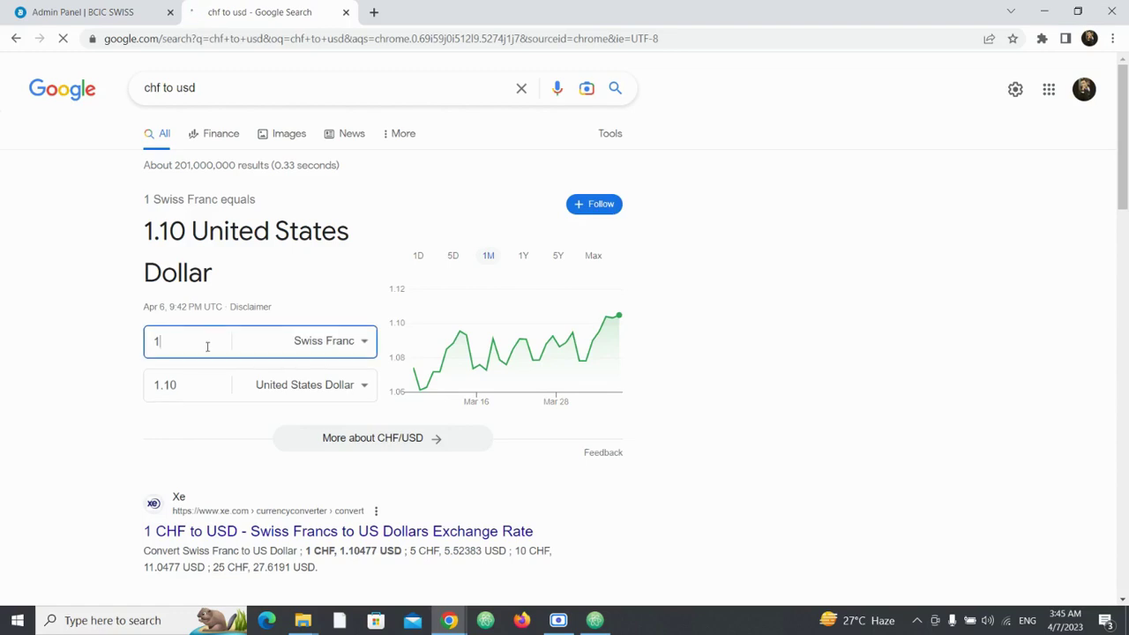
{"action": "type", "text": "00"}
{"action": "left_click", "coordinate": [164, 379]}
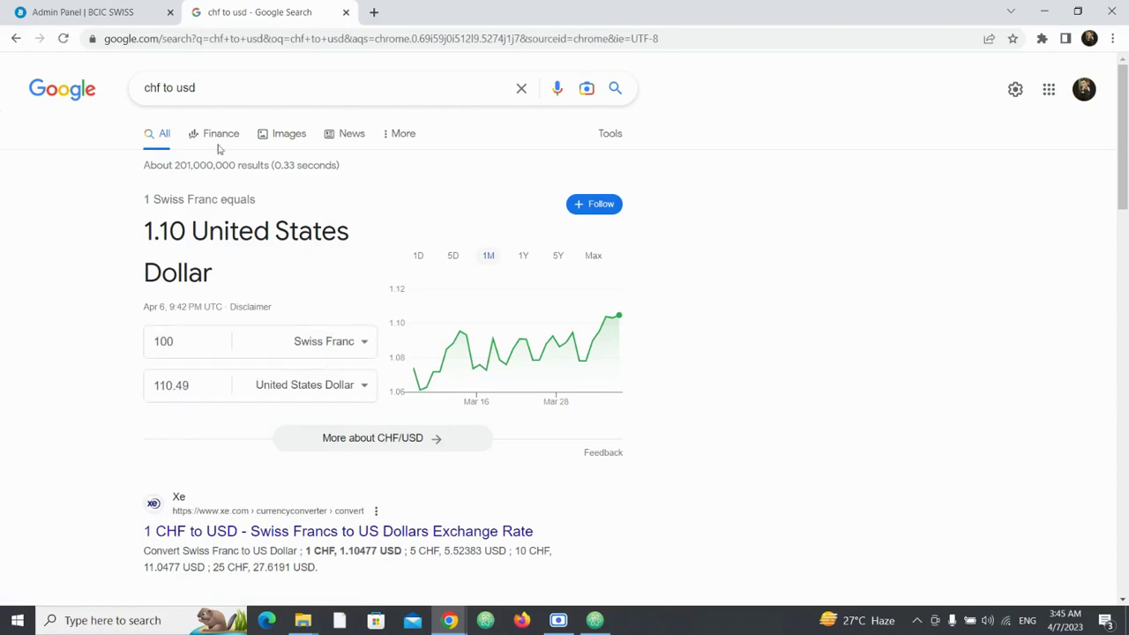
{"action": "left_click", "coordinate": [88, 12]}
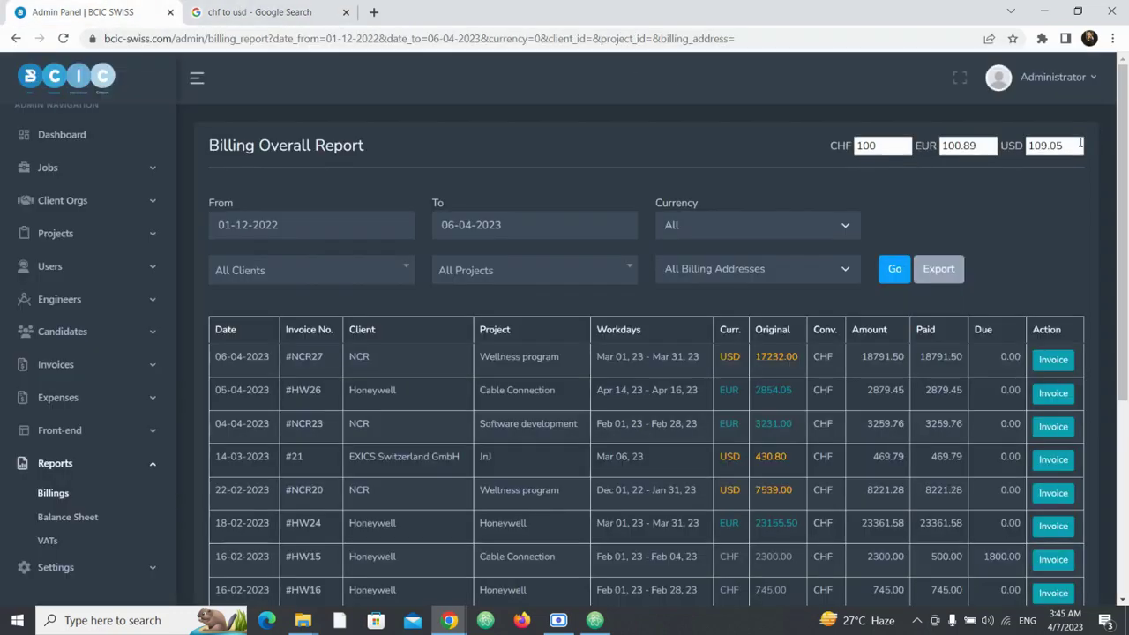
Replace the USD rate 109.05 with 110.49 in the billing report
{"action": "left_click_drag", "start_coordinate": [1078, 145], "coordinate": [1014, 158]}
{"action": "type", "text": "110.49"}
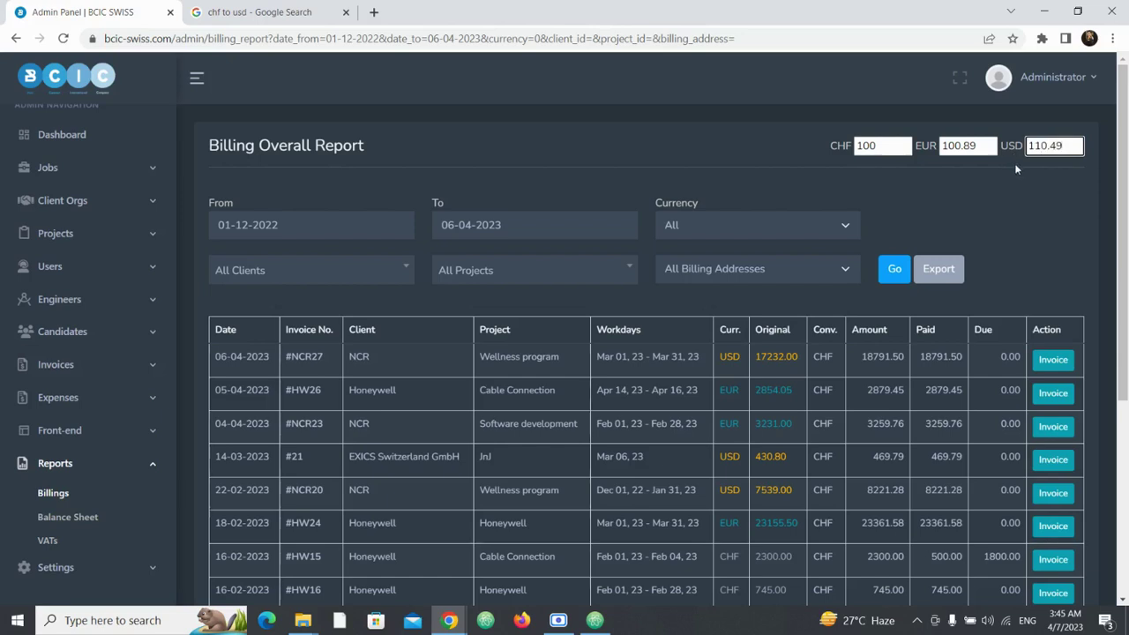
{"action": "left_click", "coordinate": [1015, 166]}
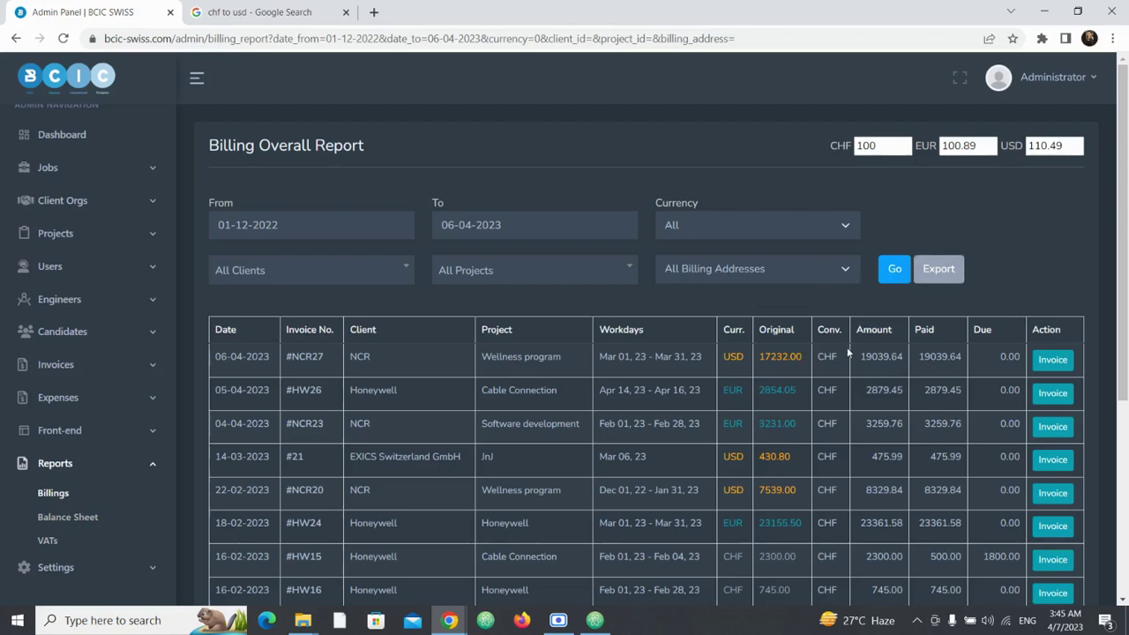
{"action": "scroll", "coordinate": [834, 406], "scroll_direction": "down", "scroll_amount": 1}
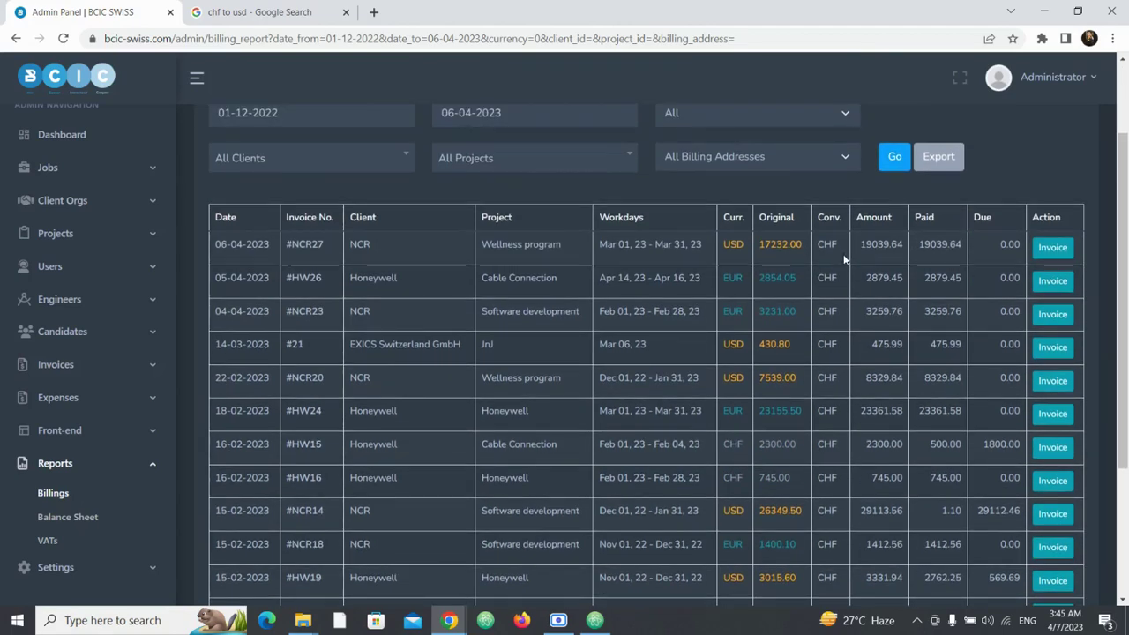
{"action": "scroll", "coordinate": [843, 258], "scroll_direction": "down", "scroll_amount": 1}
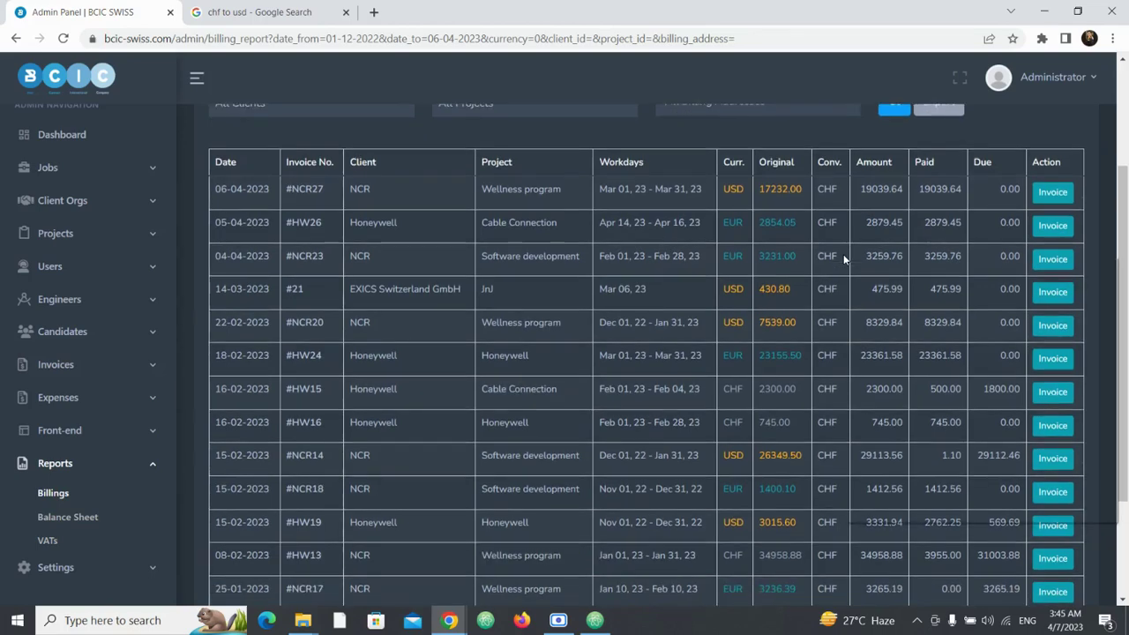
{"action": "right_click", "coordinate": [843, 254]}
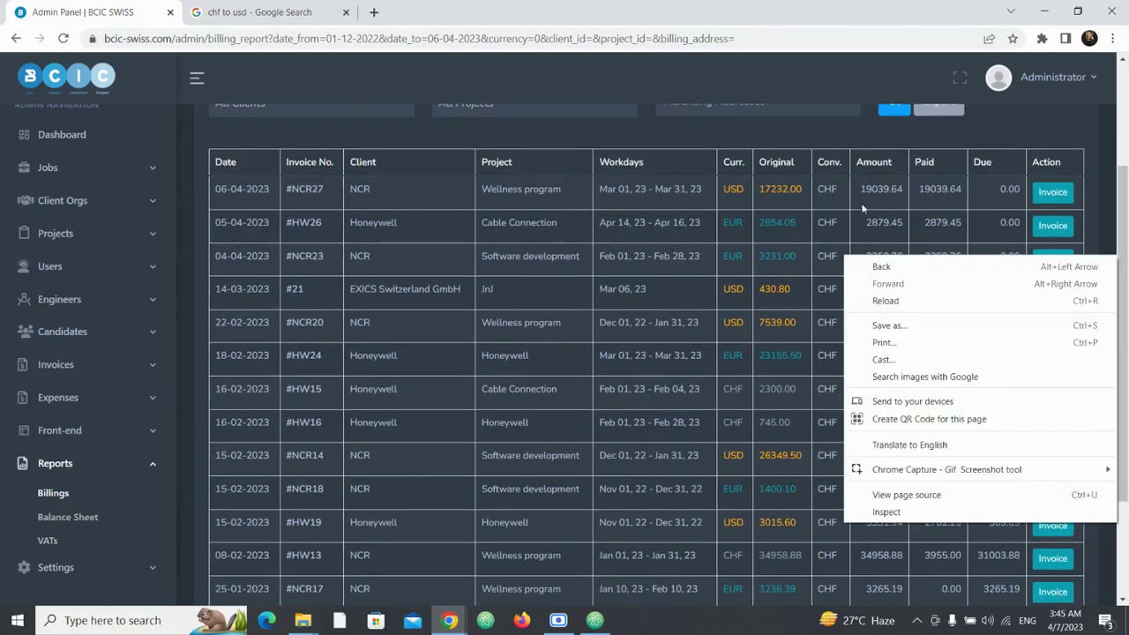
{"action": "left_click", "coordinate": [972, 145]}
{"action": "scroll", "coordinate": [973, 145], "scroll_direction": "down", "scroll_amount": 3}
{"action": "right_click", "coordinate": [973, 145]}
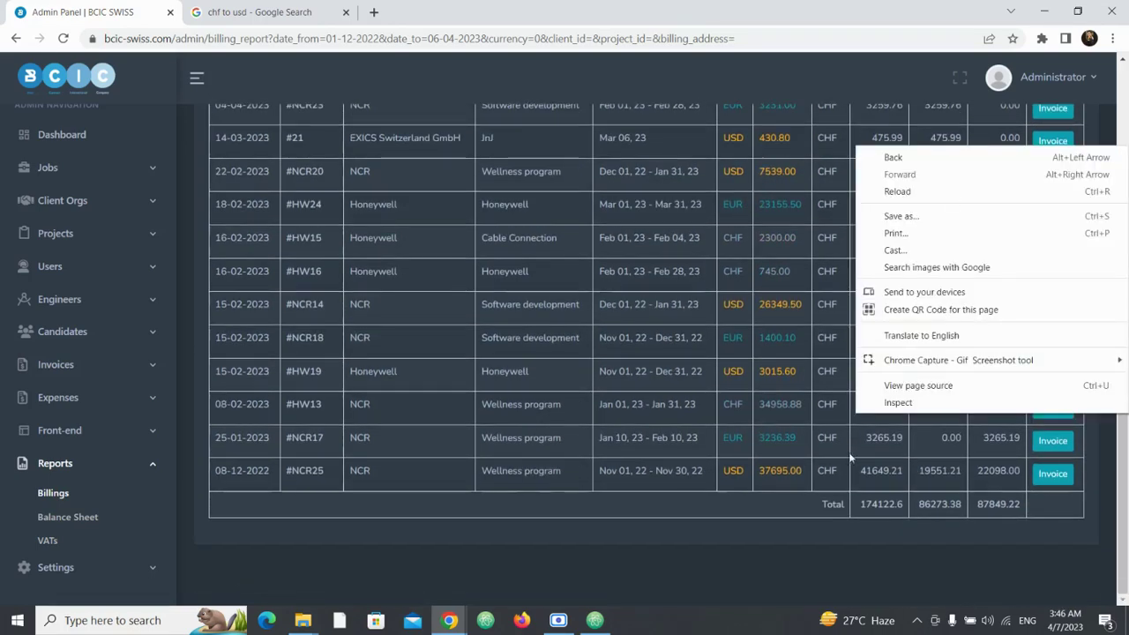
{"action": "left_click", "coordinate": [895, 522]}
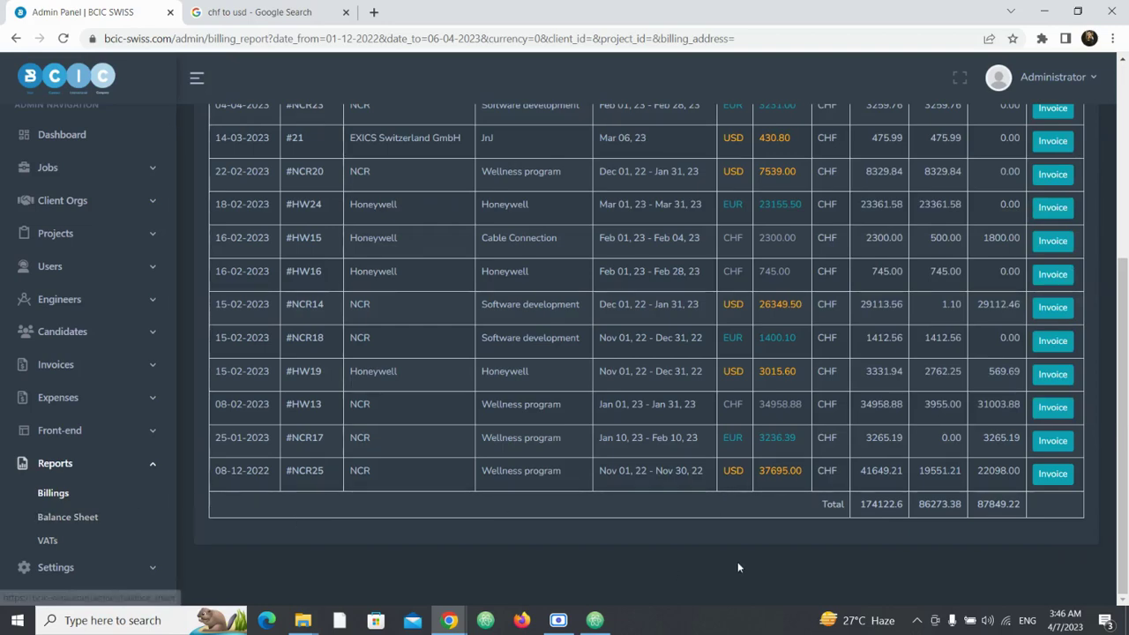
{"action": "scroll", "coordinate": [738, 562], "scroll_direction": "up", "scroll_amount": 3}
{"action": "scroll", "coordinate": [738, 562], "scroll_direction": "up", "scroll_amount": 1}
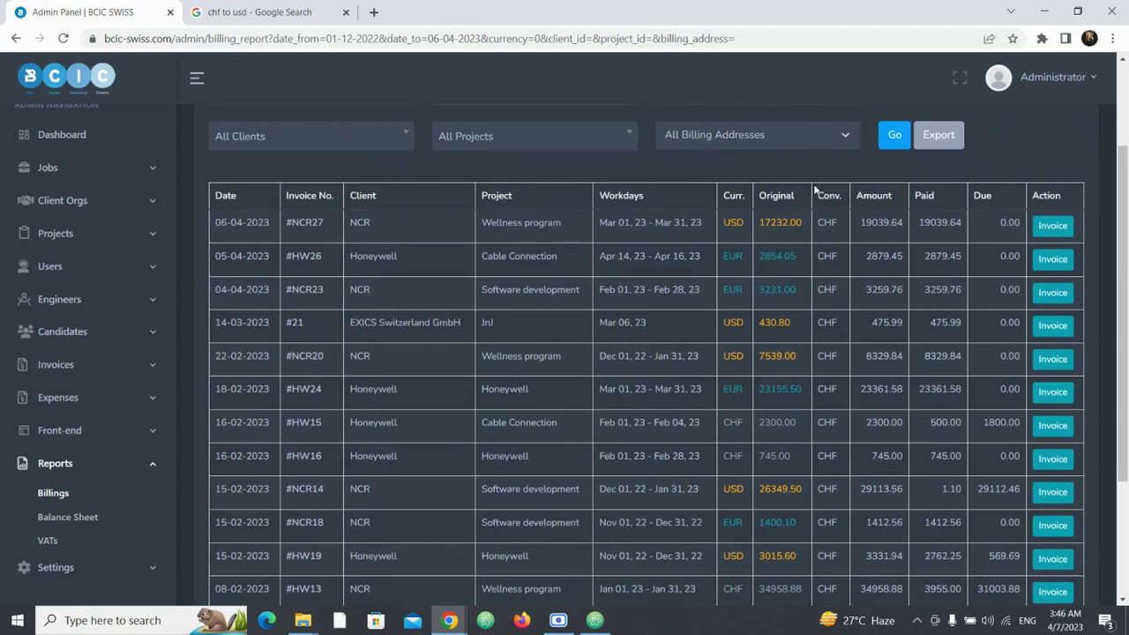
{"action": "scroll", "coordinate": [813, 189], "scroll_direction": "up", "scroll_amount": 1}
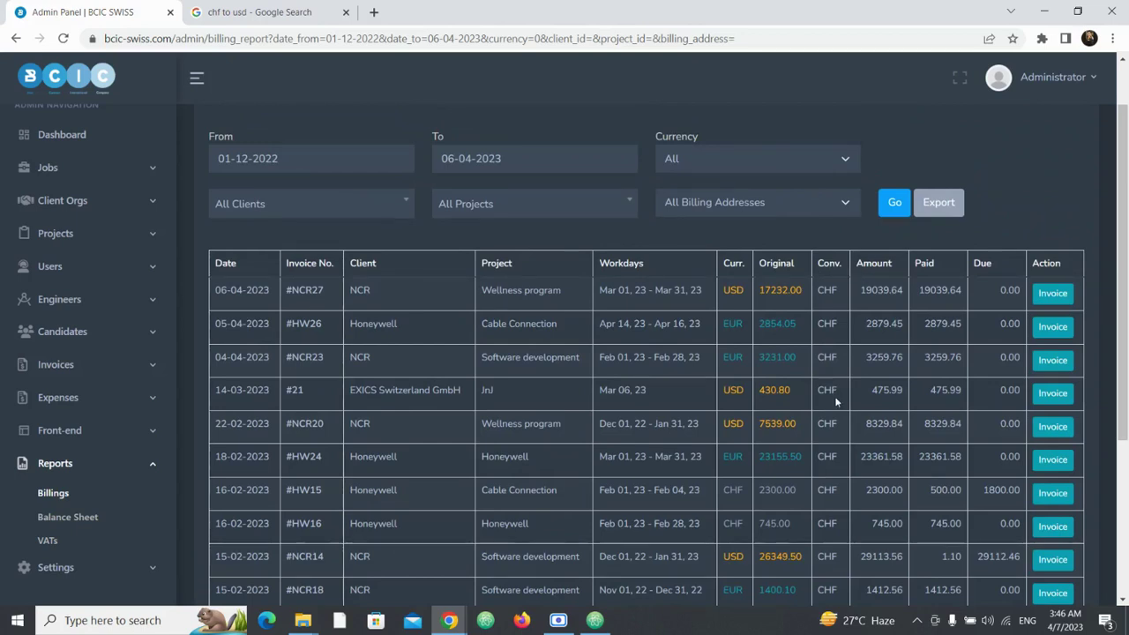
{"action": "scroll", "coordinate": [824, 375], "scroll_direction": "down", "scroll_amount": 1}
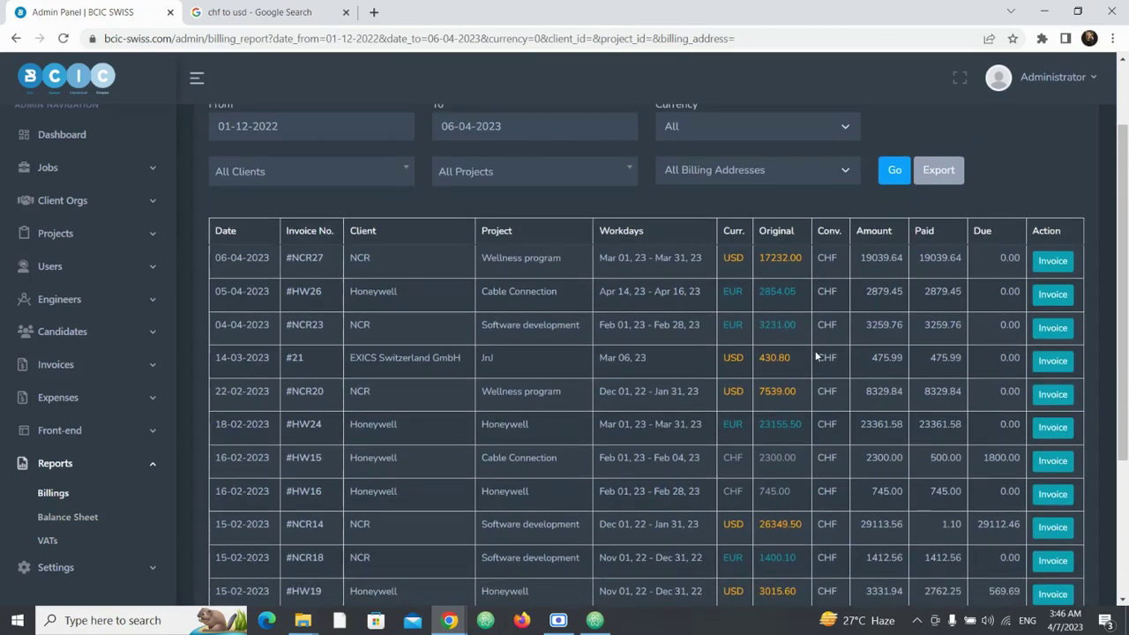
{"action": "scroll", "coordinate": [881, 241], "scroll_direction": "up", "scroll_amount": 2}
{"action": "scroll", "coordinate": [809, 408], "scroll_direction": "down", "scroll_amount": 2}
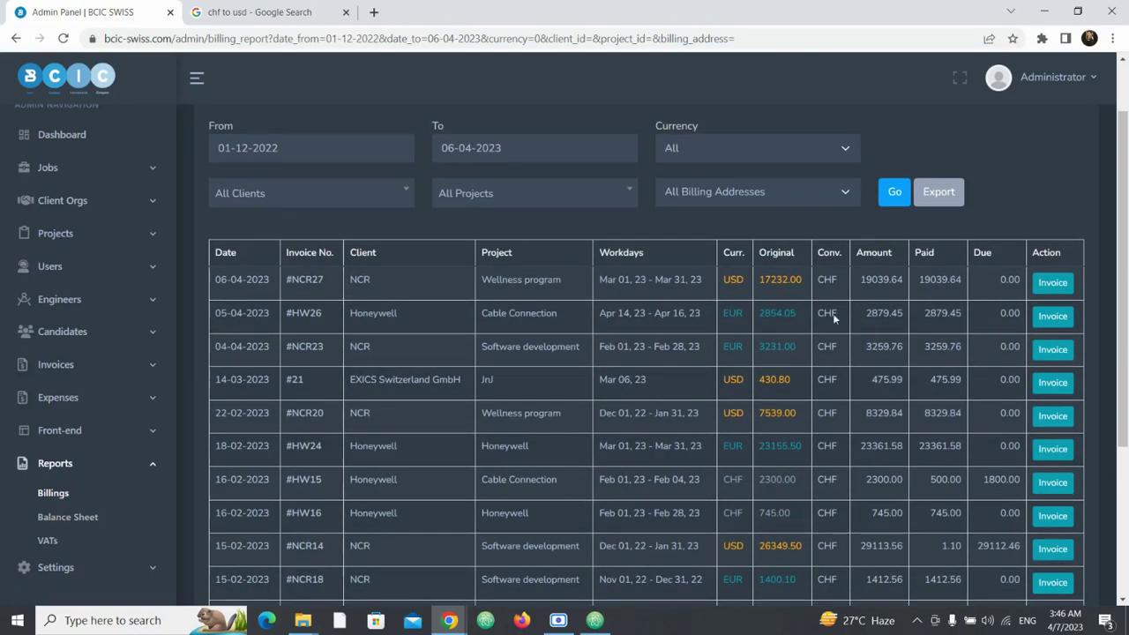
{"action": "scroll", "coordinate": [810, 409], "scroll_direction": "down", "scroll_amount": 1}
{"action": "scroll", "coordinate": [810, 408], "scroll_direction": "down", "scroll_amount": 4}
{"action": "scroll", "coordinate": [810, 408], "scroll_direction": "up", "scroll_amount": 7}
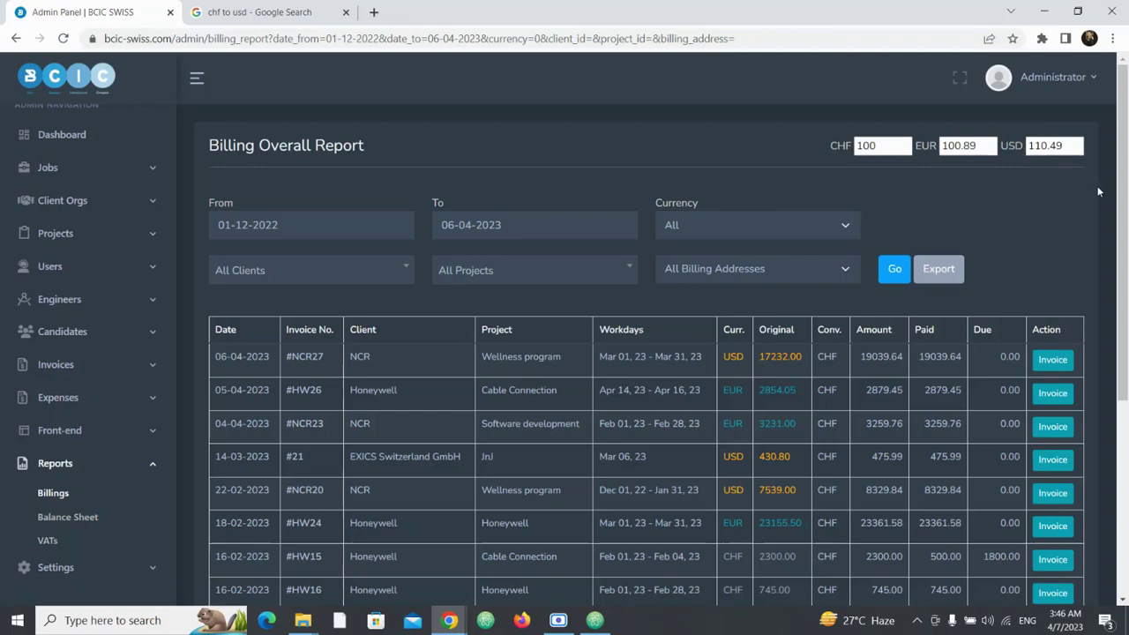
{"action": "scroll", "coordinate": [1074, 224], "scroll_direction": "down", "scroll_amount": 4}
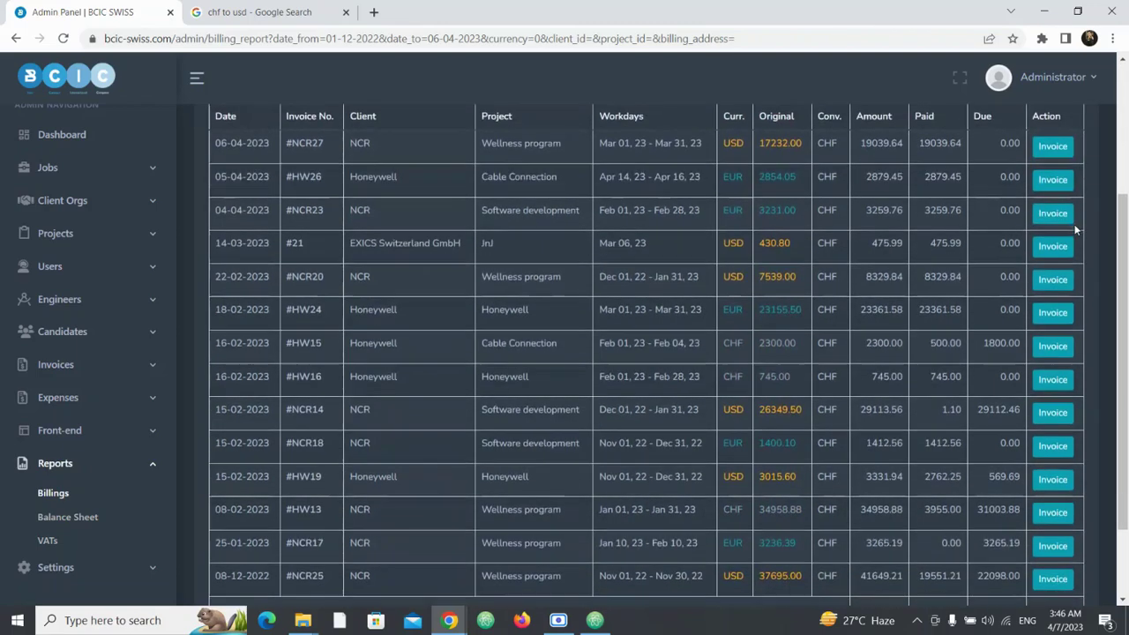
{"action": "scroll", "coordinate": [1074, 229], "scroll_direction": "up", "scroll_amount": 4}
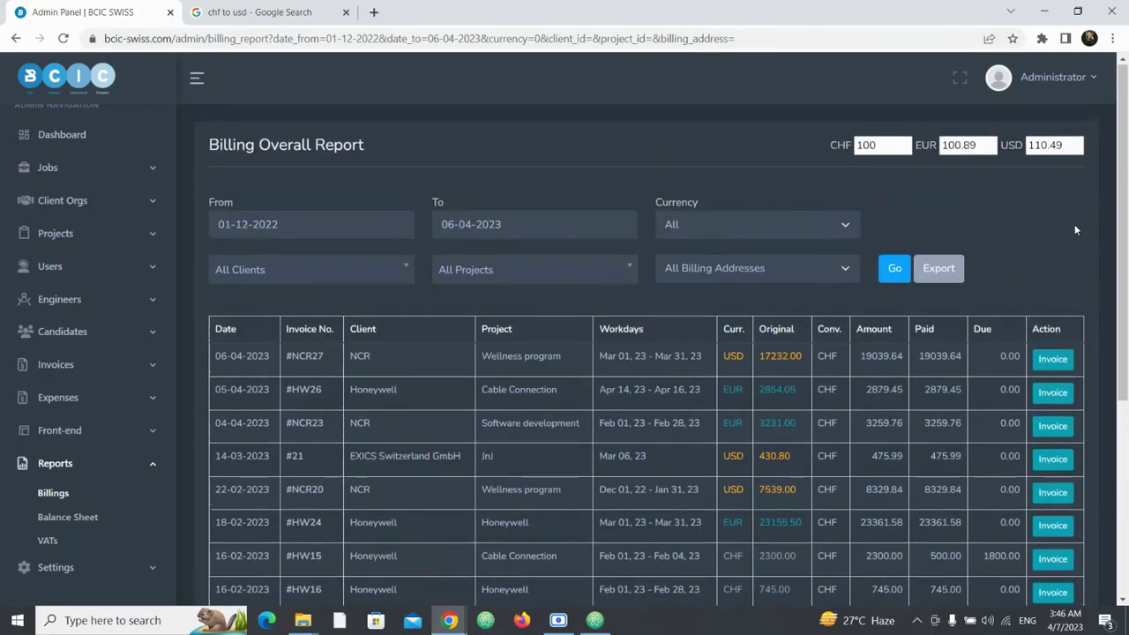
{"action": "scroll", "coordinate": [1074, 229], "scroll_direction": "down", "scroll_amount": 1}
{"action": "scroll", "coordinate": [1074, 229], "scroll_direction": "down", "scroll_amount": 2}
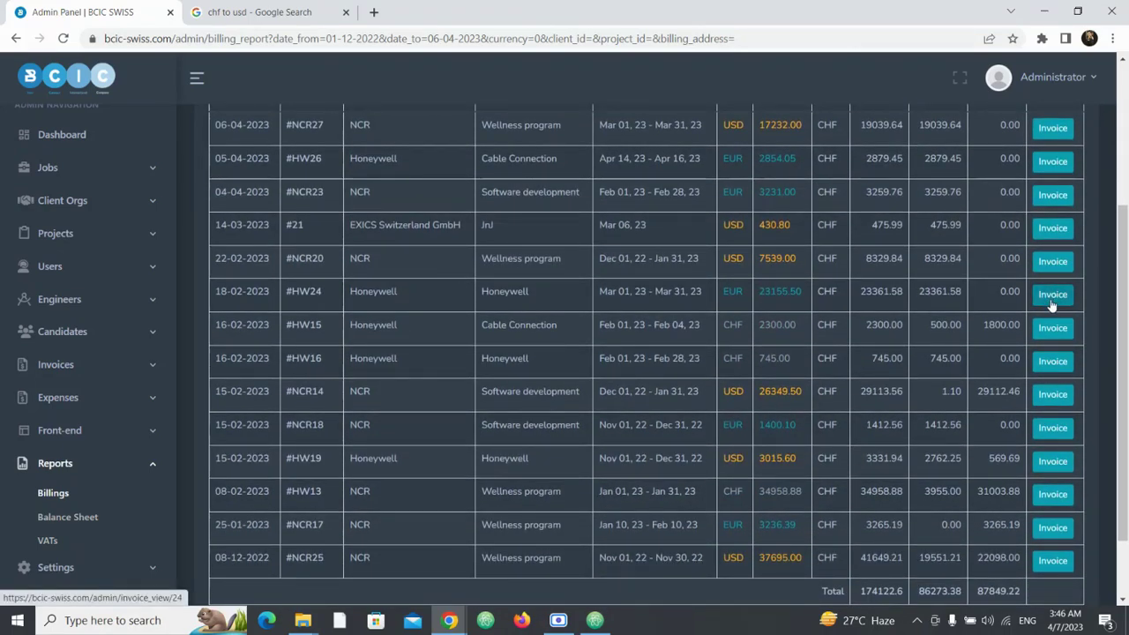
{"action": "scroll", "coordinate": [868, 417], "scroll_direction": "down", "scroll_amount": 1}
{"action": "scroll", "coordinate": [869, 417], "scroll_direction": "up", "scroll_amount": 2}
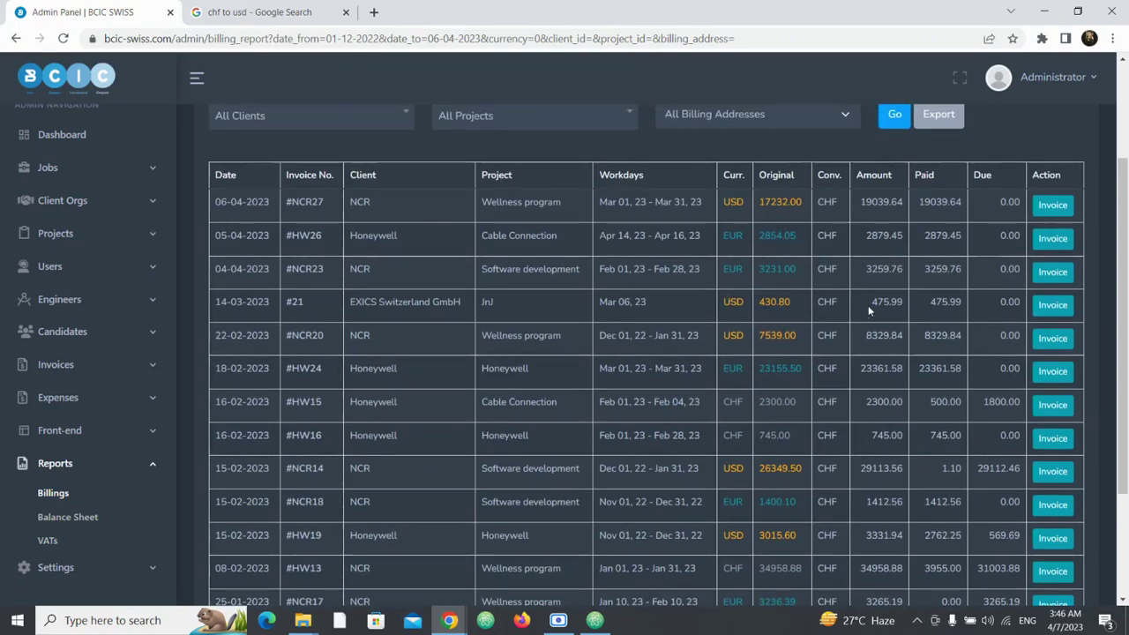
{"action": "scroll", "coordinate": [778, 409], "scroll_direction": "down", "scroll_amount": 2}
{"action": "right_click", "coordinate": [778, 411]}
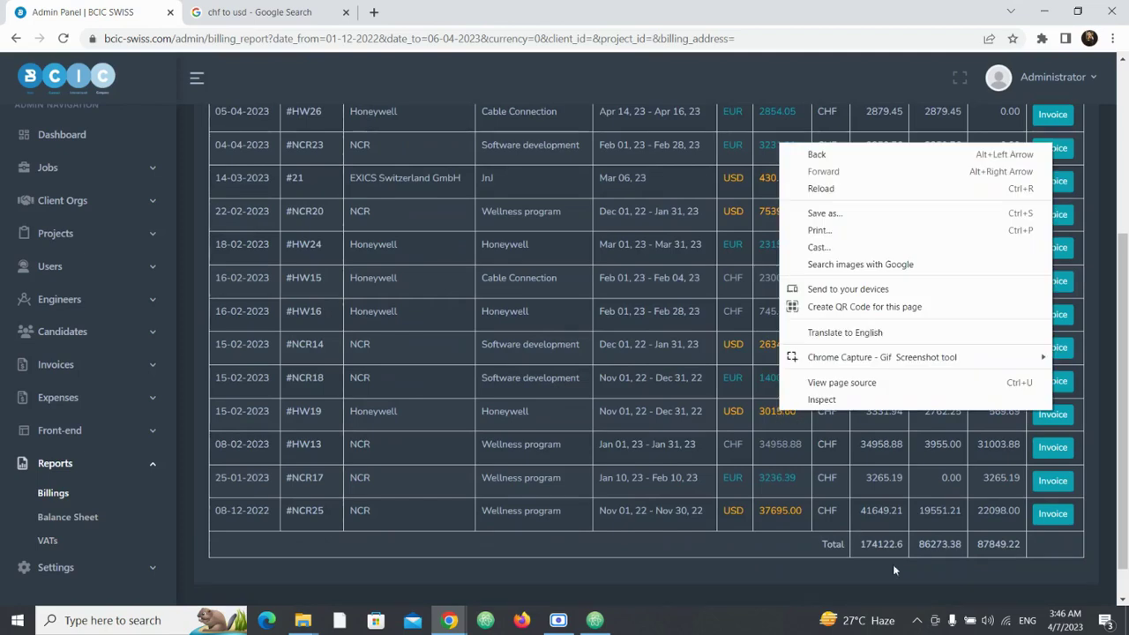
{"action": "left_click", "coordinate": [895, 573]}
{"action": "scroll", "coordinate": [634, 544], "scroll_direction": "up", "scroll_amount": 3}
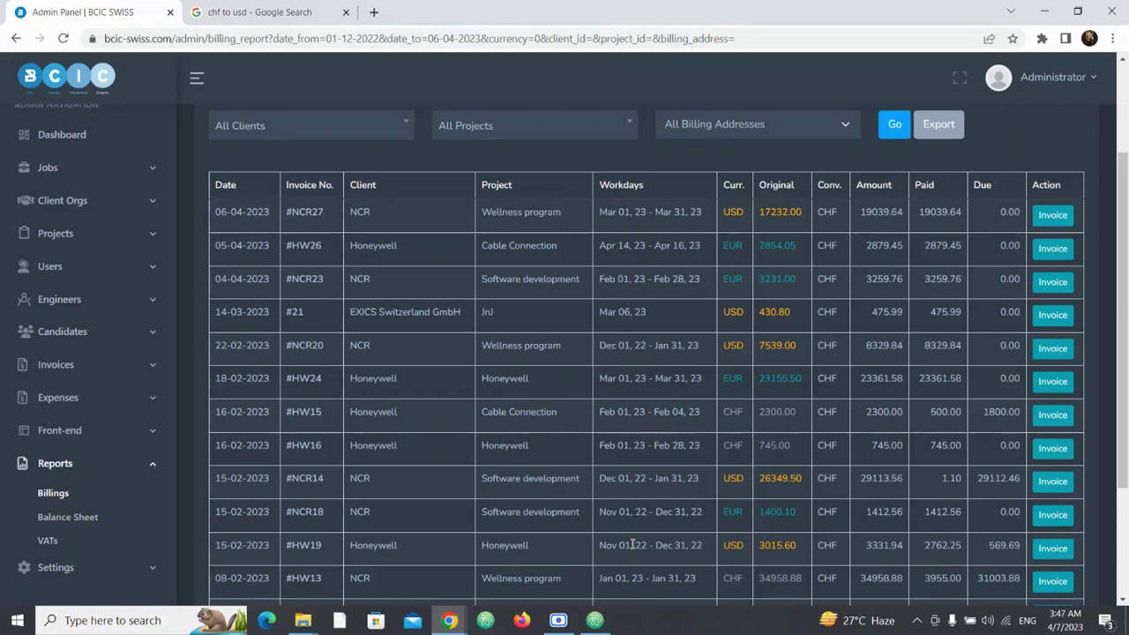
{"action": "scroll", "coordinate": [411, 516], "scroll_direction": "up", "scroll_amount": 1}
{"action": "scroll", "coordinate": [411, 519], "scroll_direction": "up", "scroll_amount": 2}
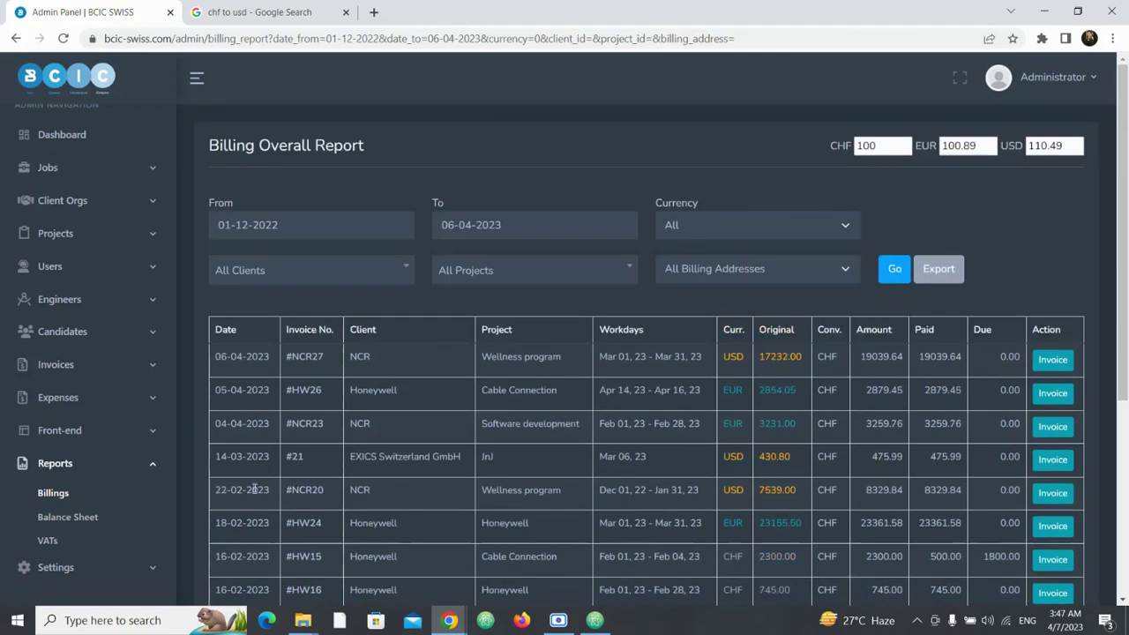
Open Reports > Balance Sheet and inspect the 200 salary and NCR27 invoice entries
{"action": "left_click", "coordinate": [67, 517]}
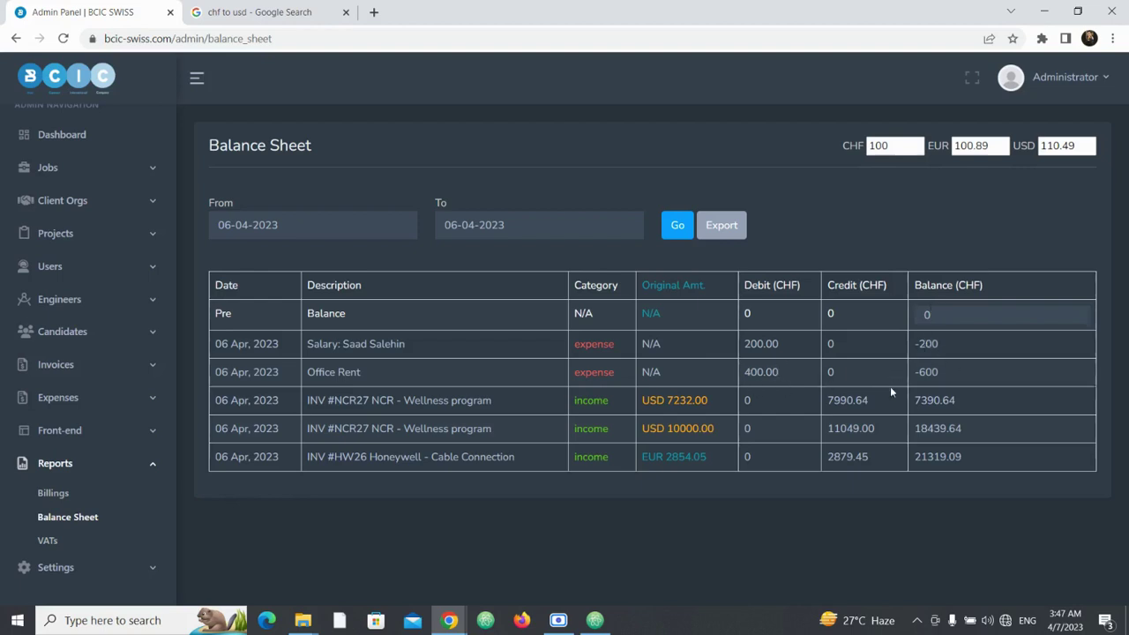
{"action": "double_click", "coordinate": [931, 343]}
{"action": "left_click", "coordinate": [780, 369]}
{"action": "left_click_drag", "start_coordinate": [326, 399], "coordinate": [365, 400]}
Set the balance sheet start date to 01-02-2023 and regenerate it through 06-04-2023
{"action": "left_click", "coordinate": [372, 226]}
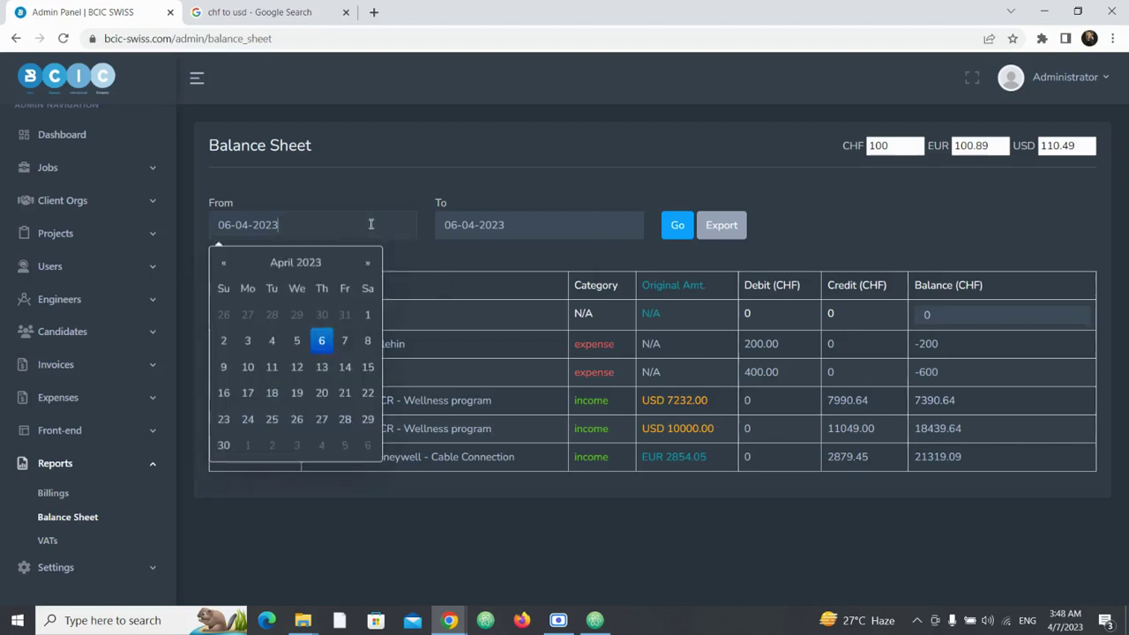
{"action": "left_click", "coordinate": [231, 258]}
{"action": "left_click", "coordinate": [231, 259]}
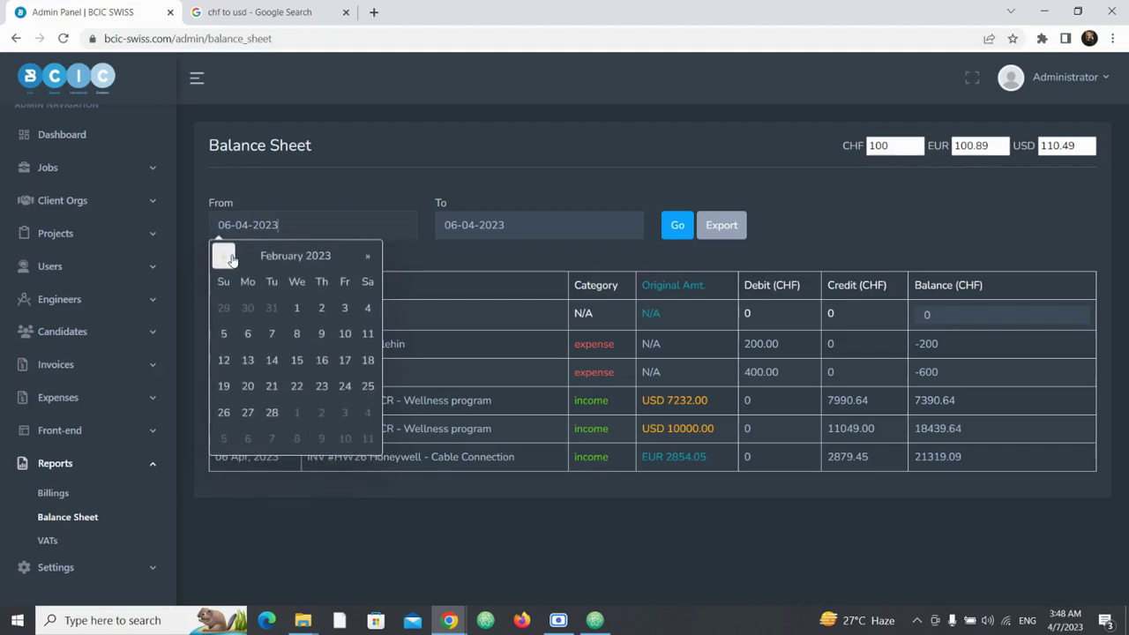
{"action": "left_click", "coordinate": [299, 310]}
{"action": "left_click", "coordinate": [667, 238]}
{"action": "left_click", "coordinate": [667, 238]}
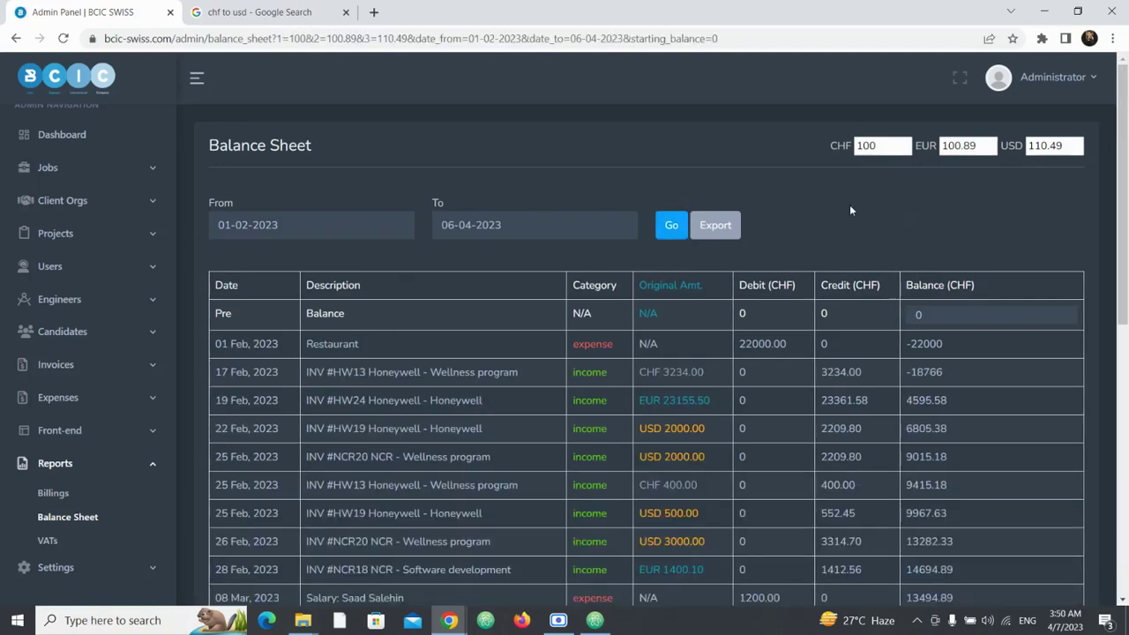
Scroll through the balance sheet rows for 01-02-2023 to 06-04-2023
{"action": "scroll", "coordinate": [850, 205], "scroll_direction": "down", "scroll_amount": 8}
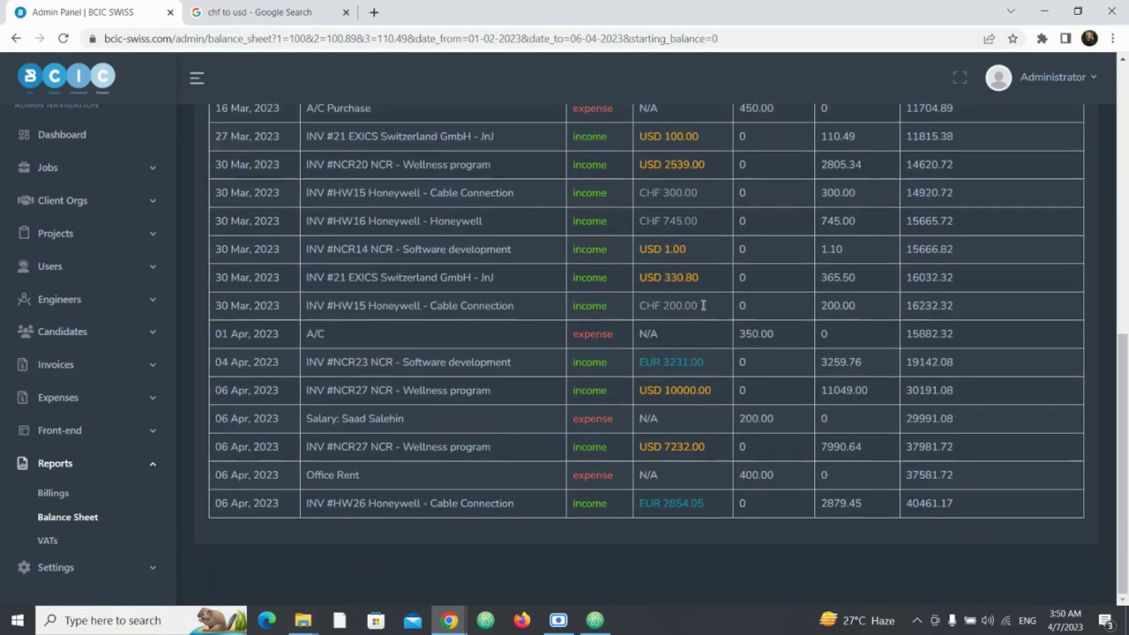
{"action": "scroll", "coordinate": [228, 472], "scroll_direction": "up", "scroll_amount": 10}
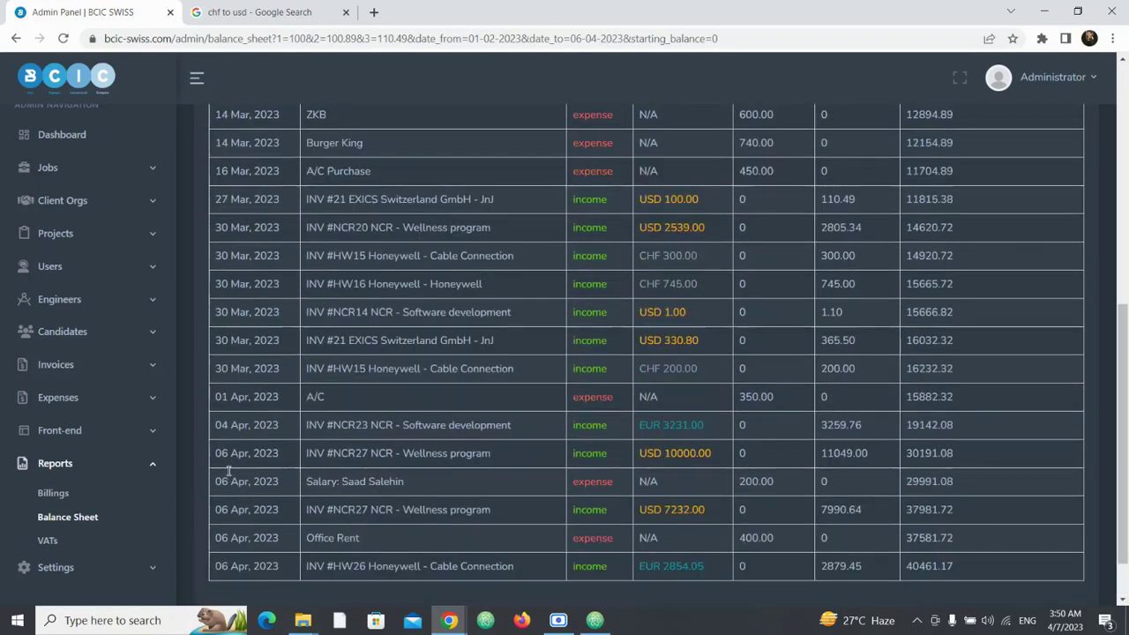
{"action": "scroll", "coordinate": [228, 475], "scroll_direction": "down", "scroll_amount": 4}
{"action": "scroll", "coordinate": [228, 474], "scroll_direction": "down", "scroll_amount": 2}
{"action": "scroll", "coordinate": [228, 472], "scroll_direction": "up", "scroll_amount": 5}
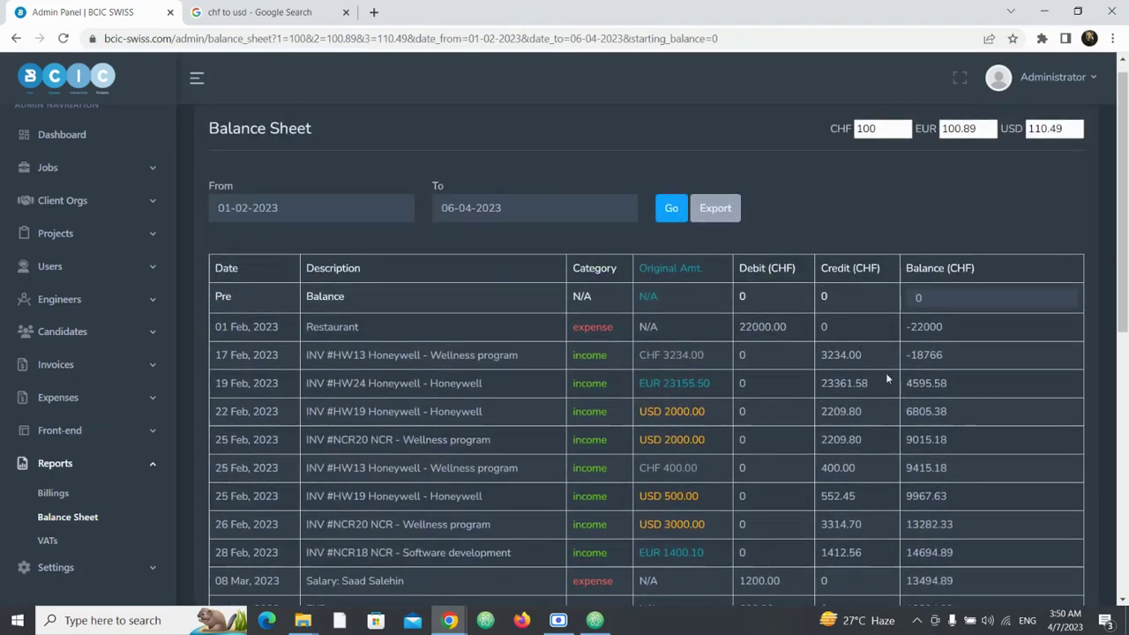
{"action": "scroll", "coordinate": [896, 411], "scroll_direction": "down", "scroll_amount": 1}
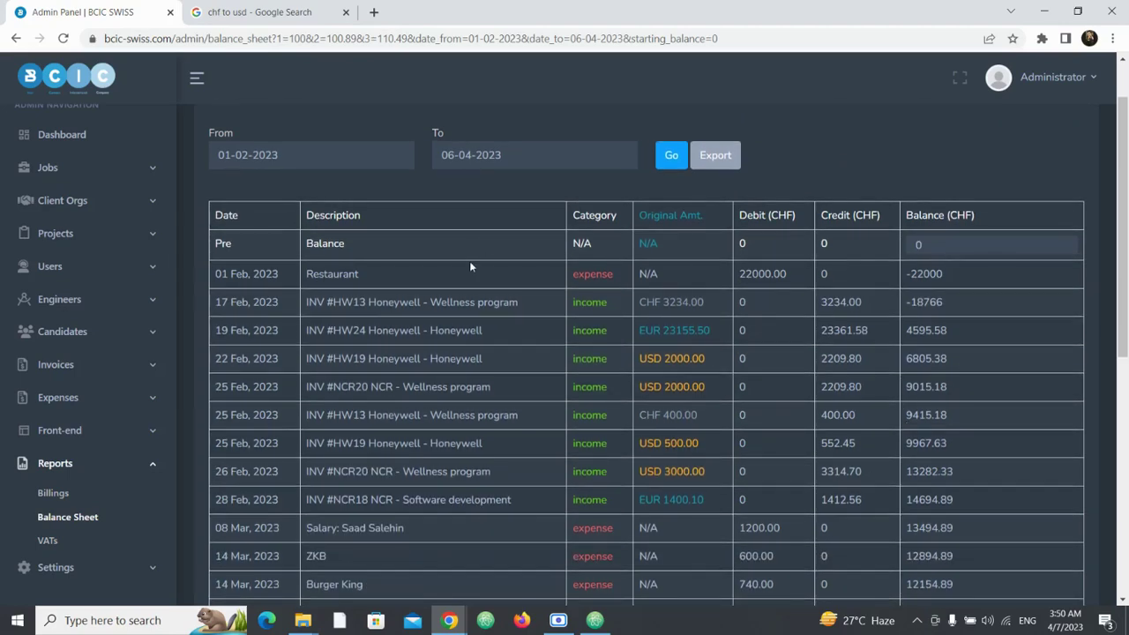
{"action": "scroll", "coordinate": [458, 282], "scroll_direction": "up", "scroll_amount": 1}
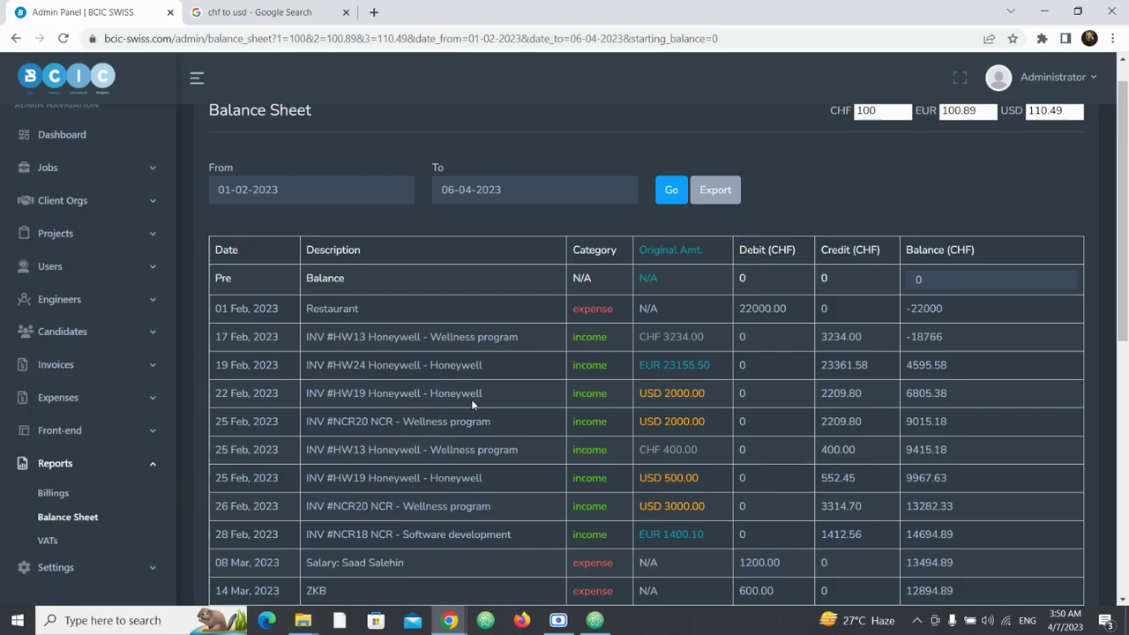
{"action": "scroll", "coordinate": [471, 398], "scroll_direction": "down", "scroll_amount": 1}
{"action": "scroll", "coordinate": [406, 308], "scroll_direction": "down", "scroll_amount": 1}
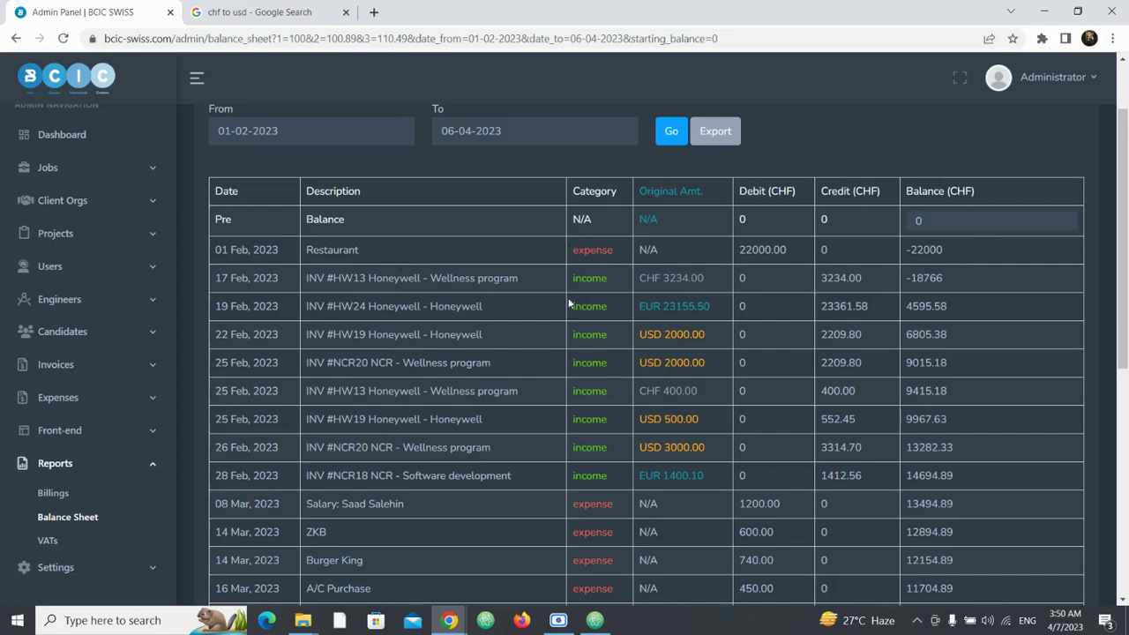
{"action": "scroll", "coordinate": [491, 401], "scroll_direction": "down", "scroll_amount": 1}
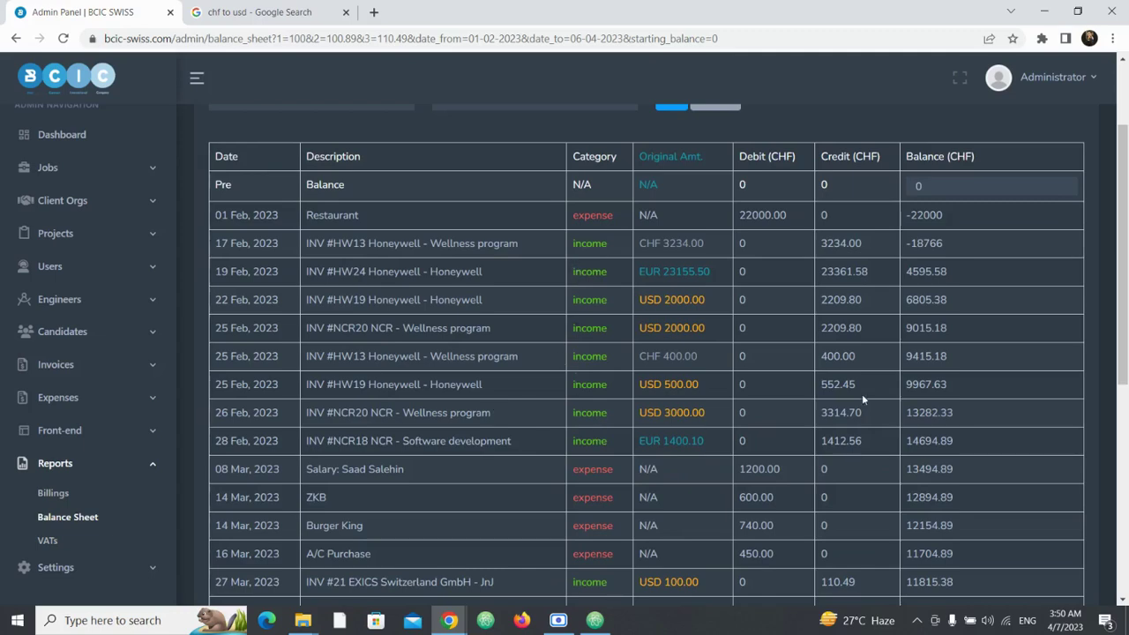
{"action": "scroll", "coordinate": [713, 247], "scroll_direction": "up", "scroll_amount": 2}
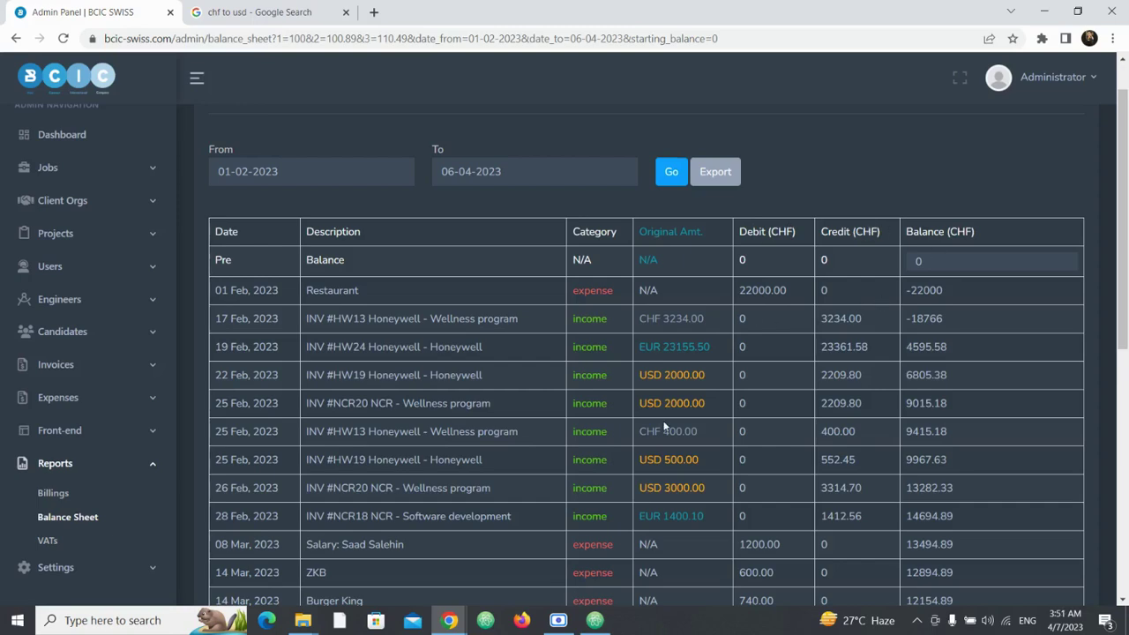
{"action": "scroll", "coordinate": [667, 427], "scroll_direction": "up", "scroll_amount": 1}
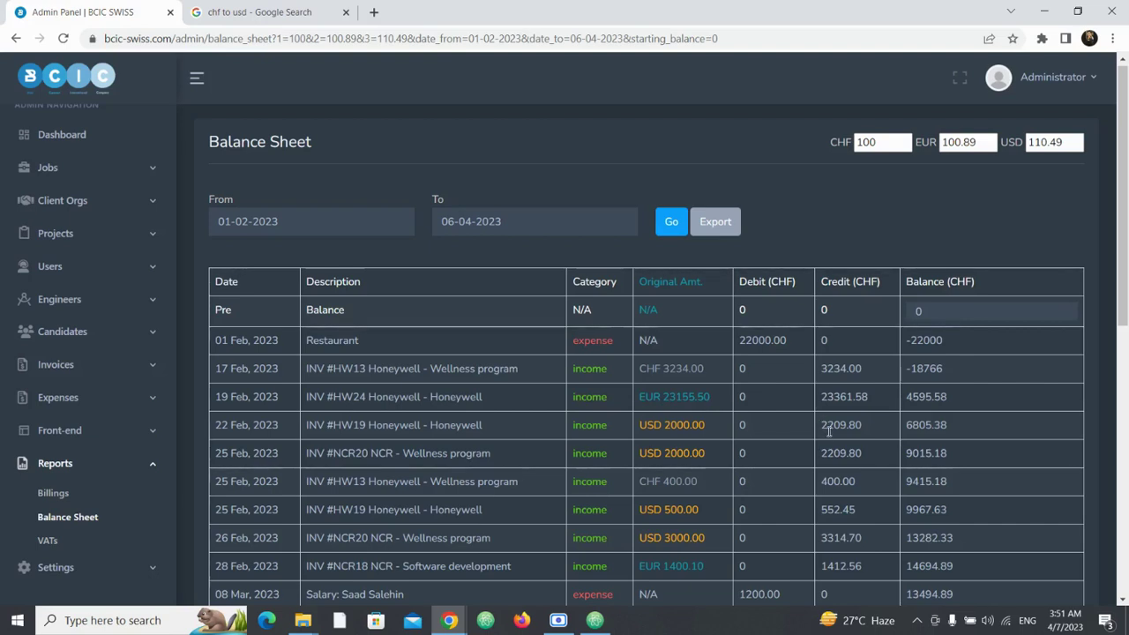
{"action": "scroll", "coordinate": [866, 472], "scroll_direction": "down", "scroll_amount": 1}
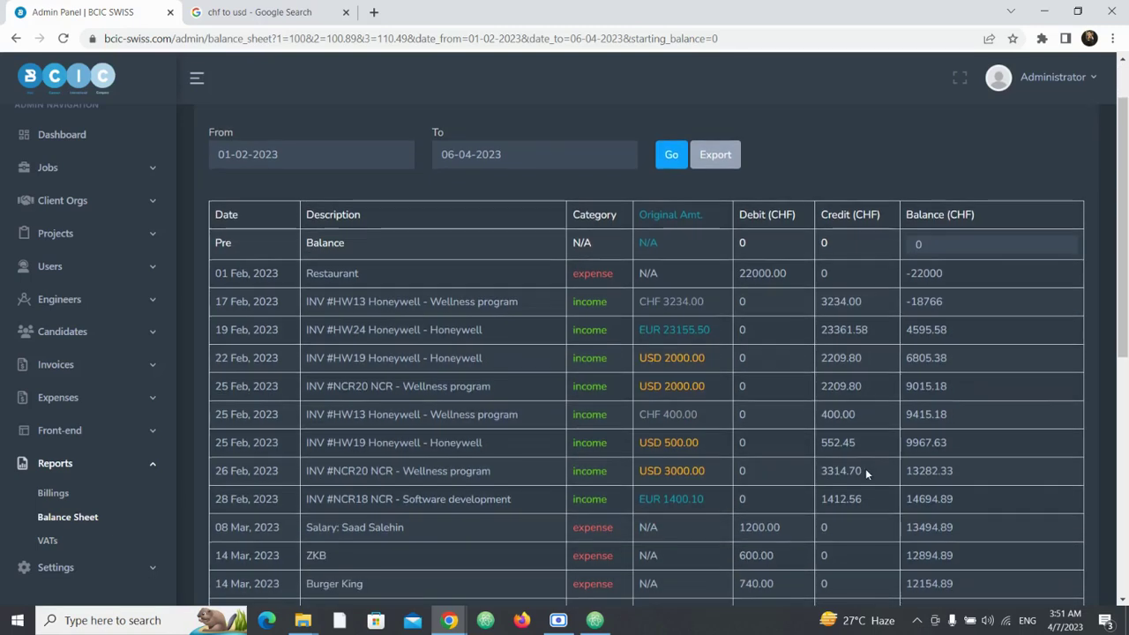
{"action": "scroll", "coordinate": [865, 474], "scroll_direction": "down", "scroll_amount": 1}
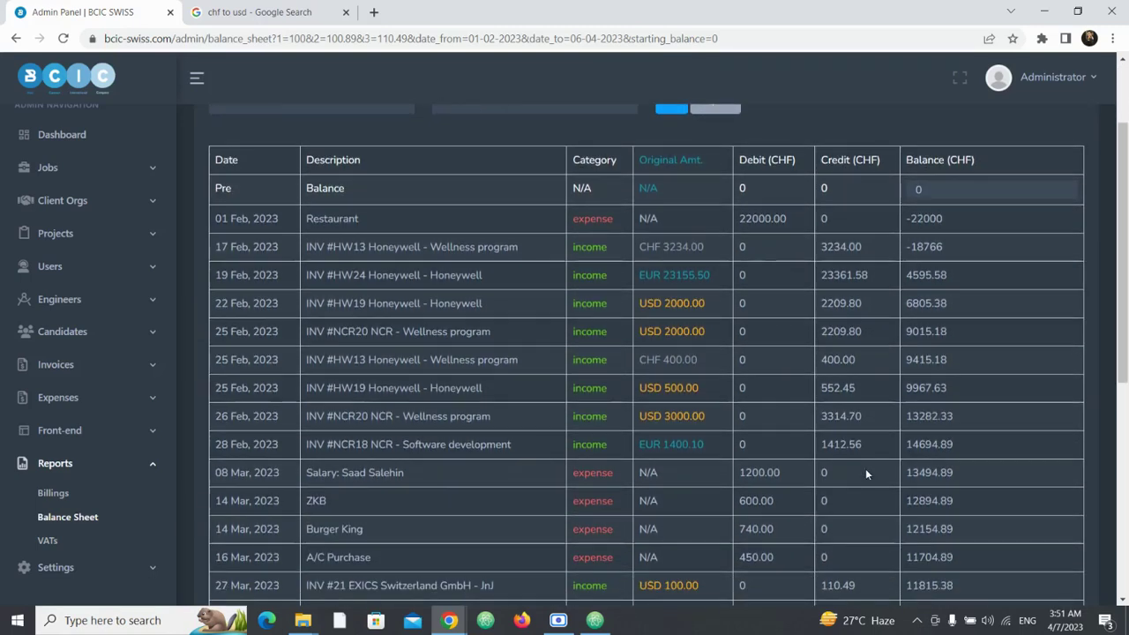
Check the final running balance of 40461.17 at the bottom of the sheet
{"action": "right_click", "coordinate": [865, 474]}
{"action": "left_click", "coordinate": [726, 314]}
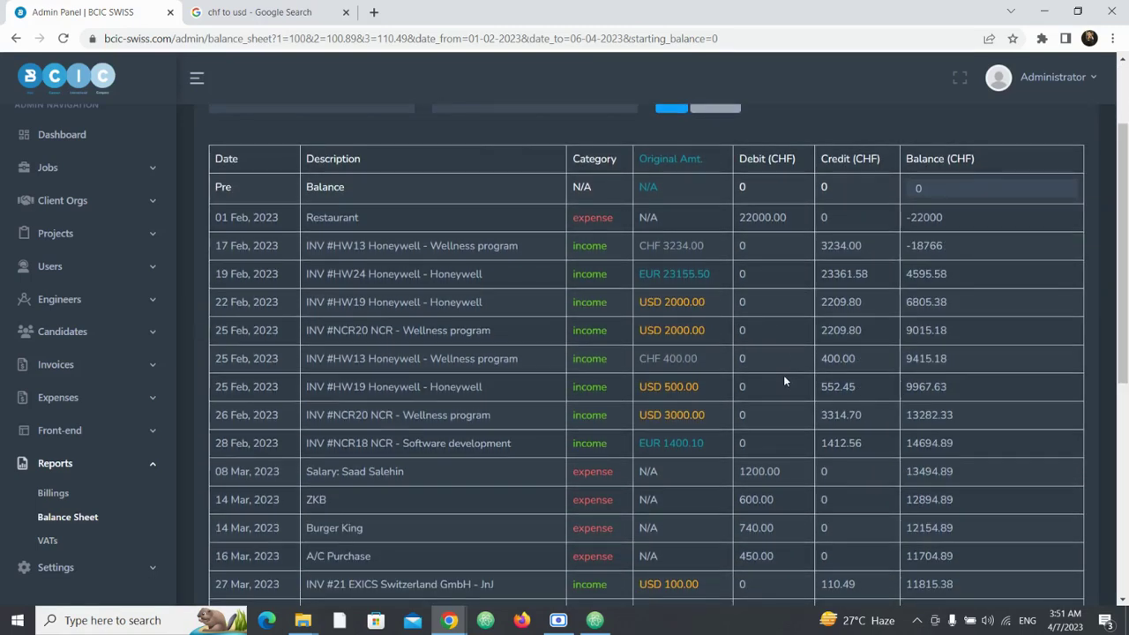
{"action": "scroll", "coordinate": [784, 381], "scroll_direction": "down", "scroll_amount": 5}
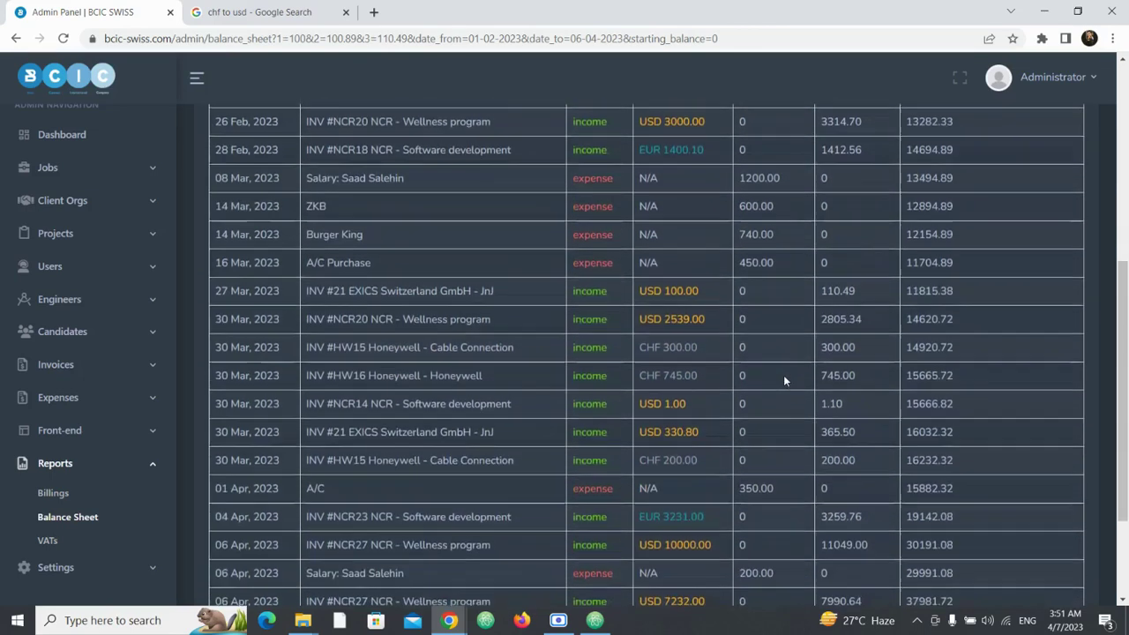
{"action": "scroll", "coordinate": [784, 381], "scroll_direction": "down", "scroll_amount": 3}
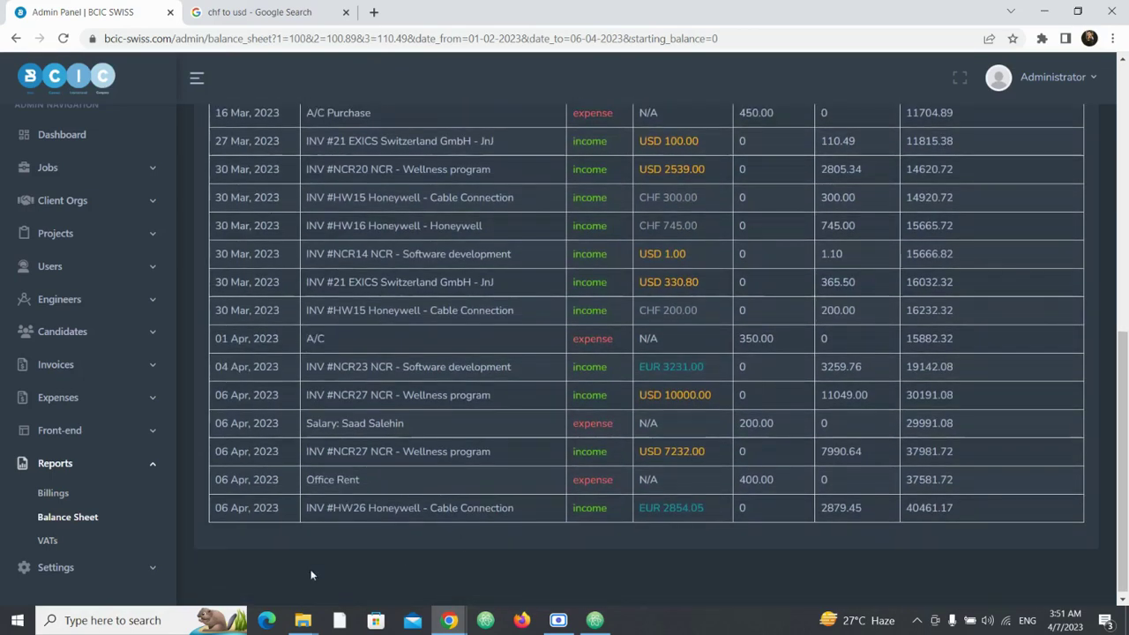
{"action": "double_click", "coordinate": [917, 508]}
{"action": "left_click", "coordinate": [985, 517]}
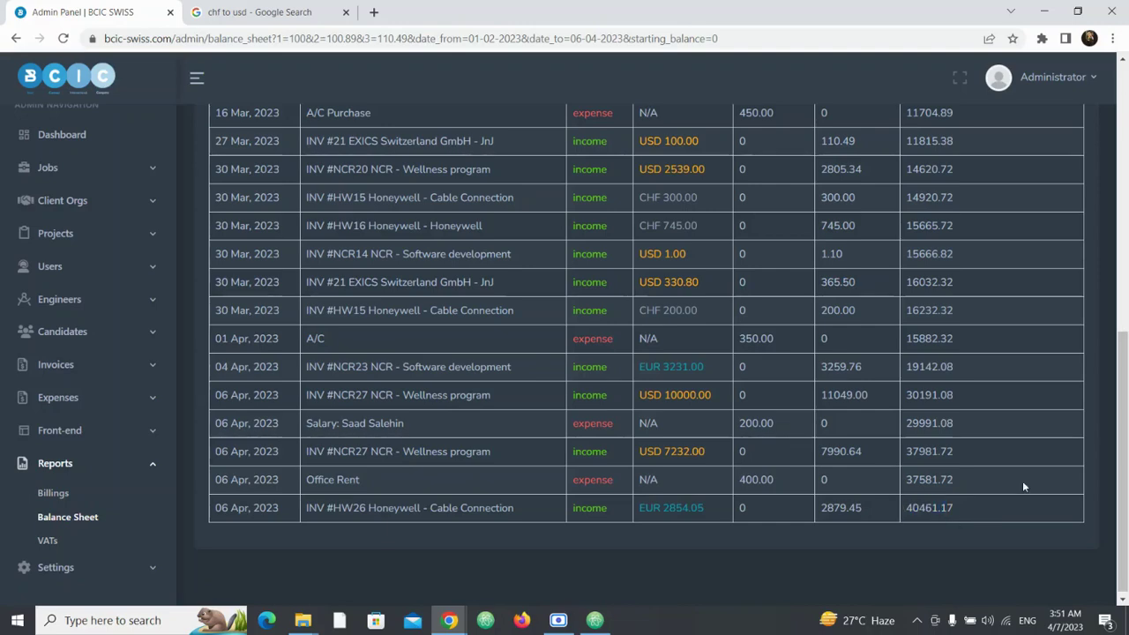
{"action": "scroll", "coordinate": [1023, 486], "scroll_direction": "up", "scroll_amount": 10}
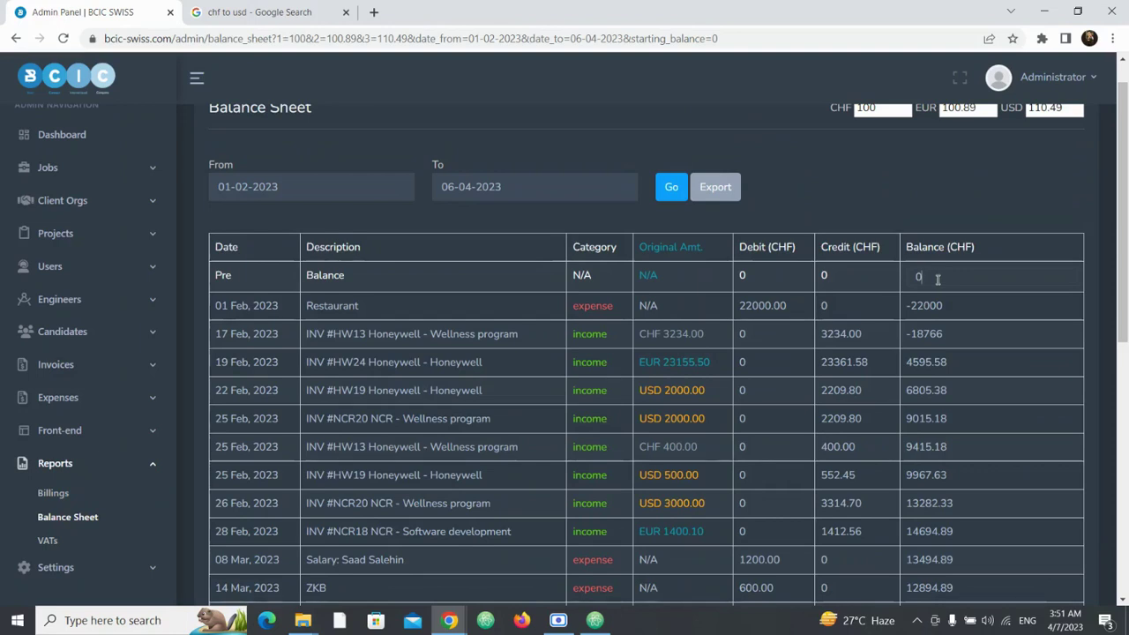
Recalculate the balance sheet with starting balances of 5000 and then 50000
{"action": "type", "text": "5000"}
{"action": "key", "text": "Return"}
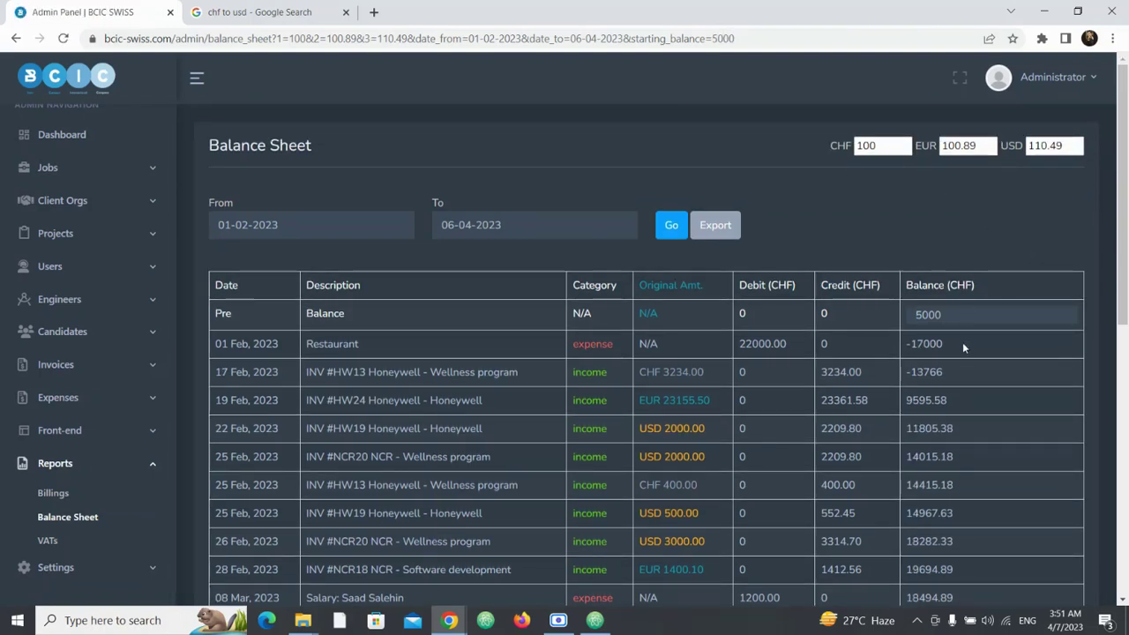
{"action": "left_click", "coordinate": [964, 313]}
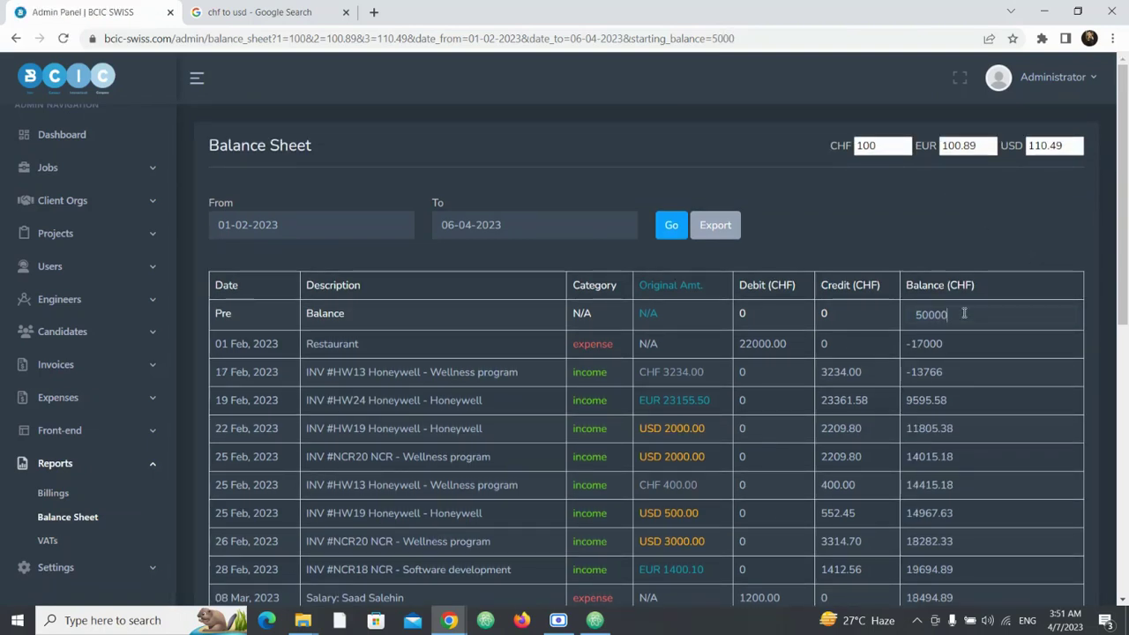
{"action": "left_click", "coordinate": [1017, 234]}
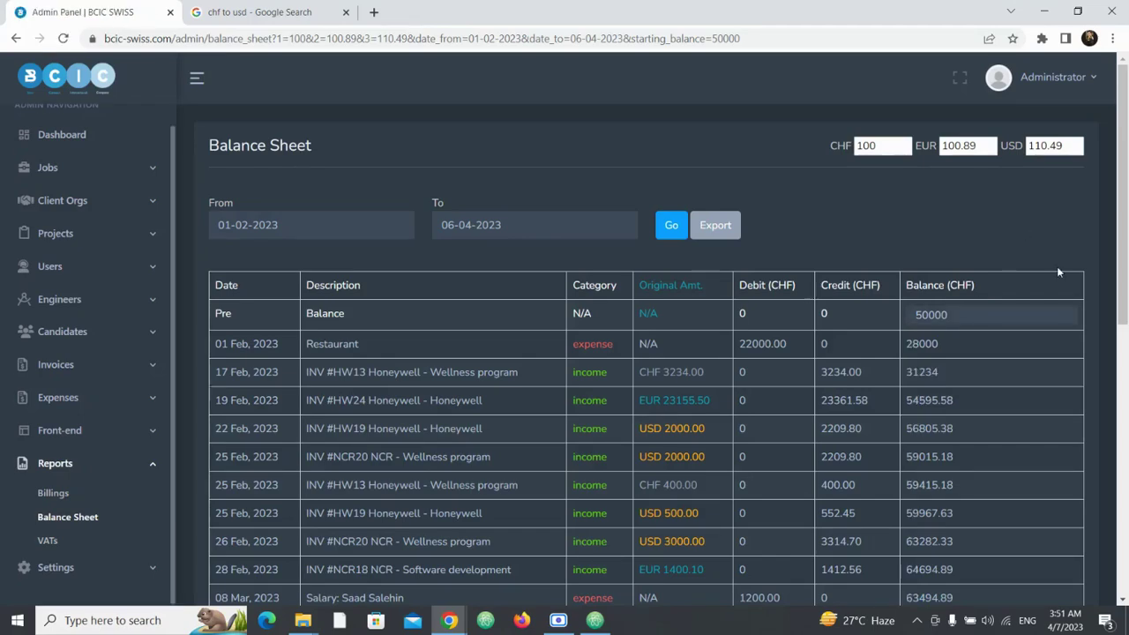
{"action": "scroll", "coordinate": [1006, 357], "scroll_direction": "down", "scroll_amount": 5}
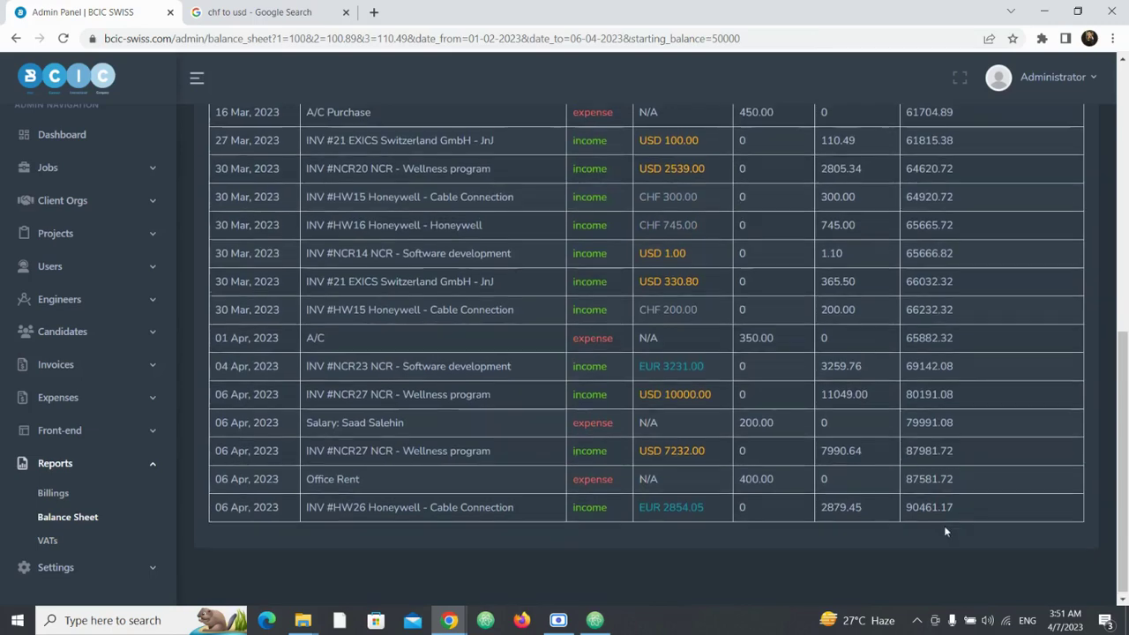
{"action": "scroll", "coordinate": [945, 529], "scroll_direction": "up", "scroll_amount": 3}
{"action": "scroll", "coordinate": [946, 529], "scroll_direction": "up", "scroll_amount": 4}
Change the starting balance to 0 and recompute the balance sheet
{"action": "left_click", "coordinate": [982, 320]}
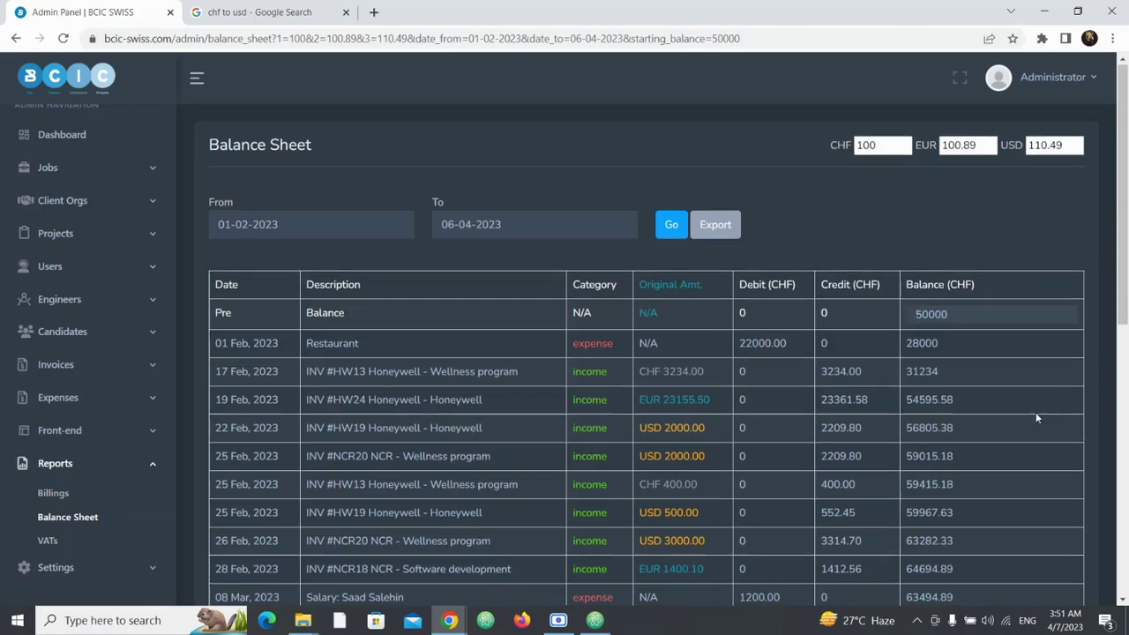
{"action": "scroll", "coordinate": [1035, 412], "scroll_direction": "down", "scroll_amount": 1}
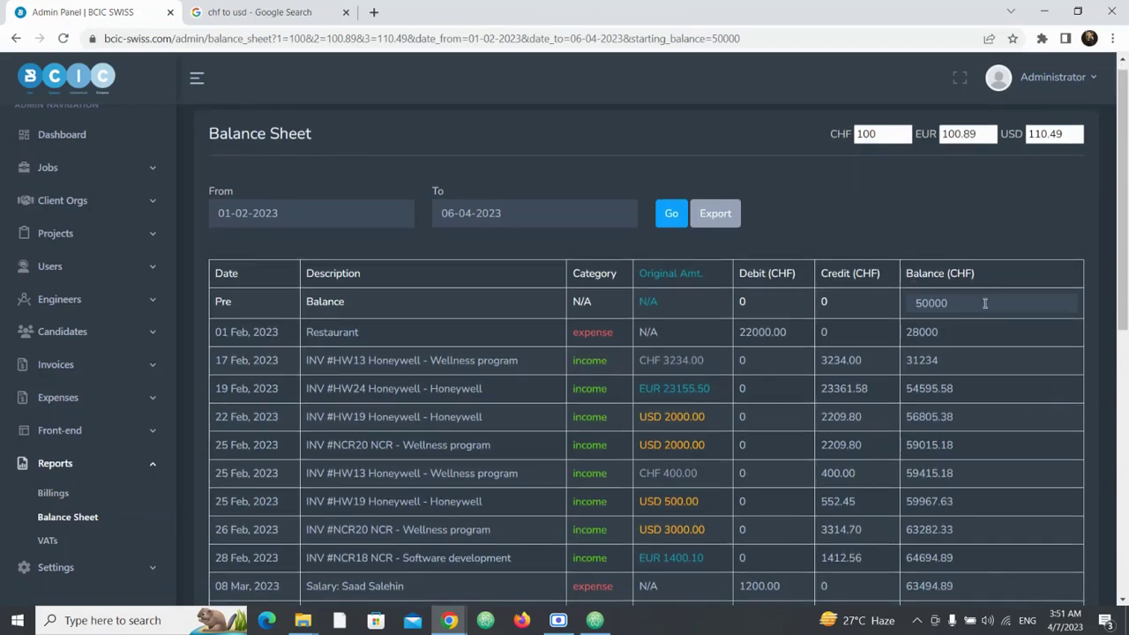
{"action": "left_click", "coordinate": [984, 301]}
{"action": "key", "text": "BackSpace"}
{"action": "key", "text": "BackSpace"}
{"action": "key", "text": "BackSpace"}
{"action": "type", "text": "0"}
{"action": "key", "text": "Return"}
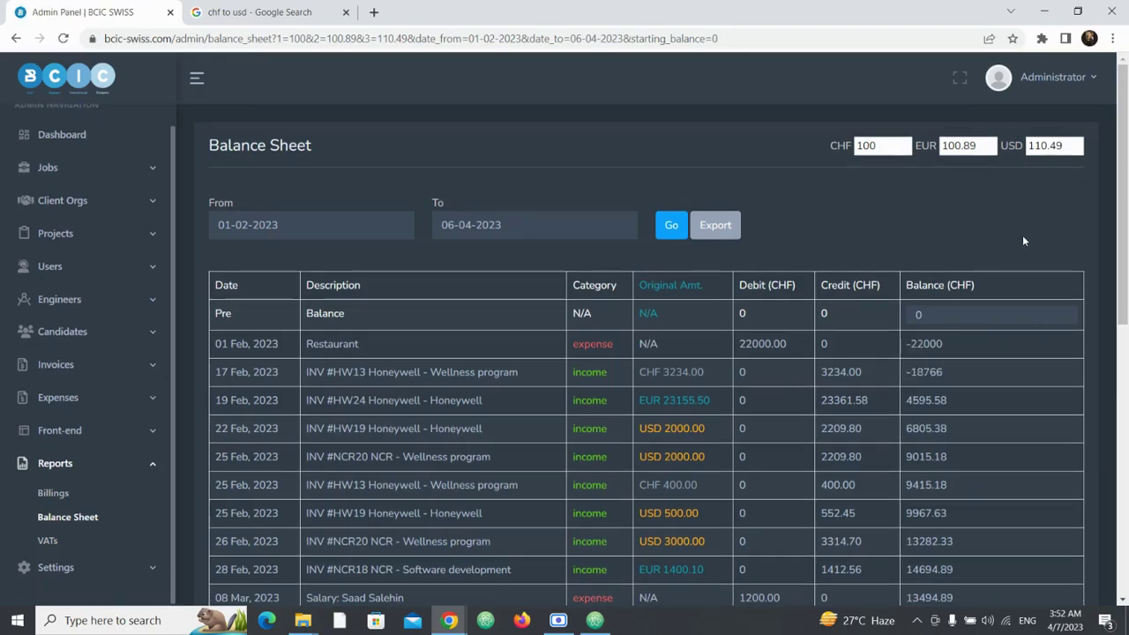
Run the VAT report from 01-12-2022 to 07-04-2023
{"action": "scroll", "coordinate": [977, 357], "scroll_direction": "down", "scroll_amount": 6}
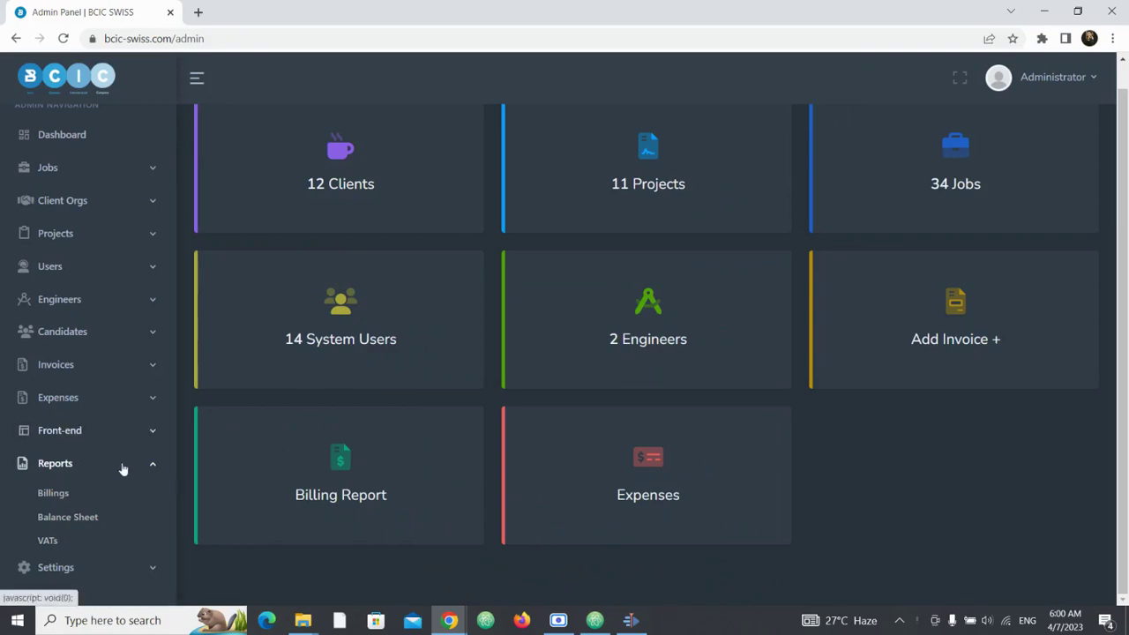
{"action": "left_click", "coordinate": [49, 541]}
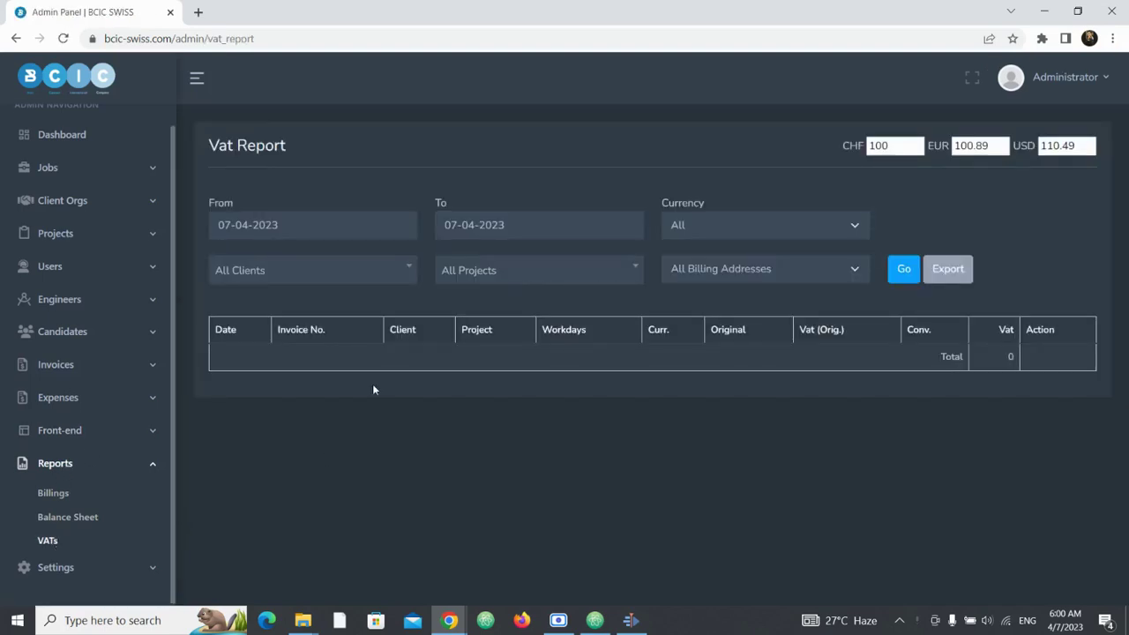
{"action": "left_click", "coordinate": [361, 231]}
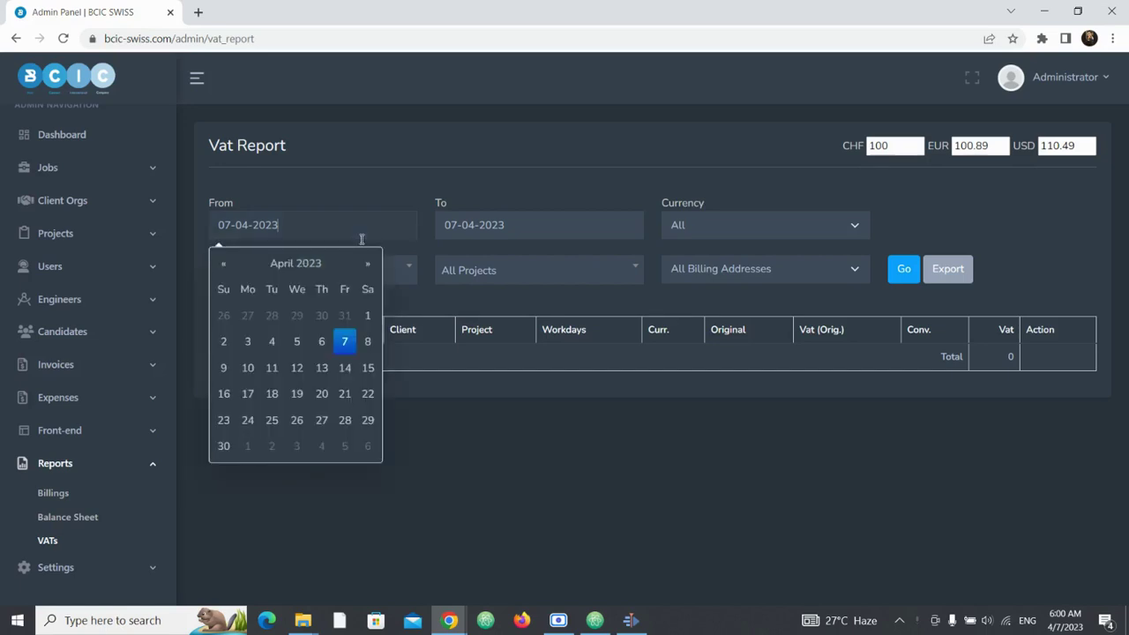
{"action": "left_click", "coordinate": [226, 261]}
{"action": "left_click", "coordinate": [226, 260]}
{"action": "left_click", "coordinate": [226, 261]}
{"action": "left_click", "coordinate": [226, 261]}
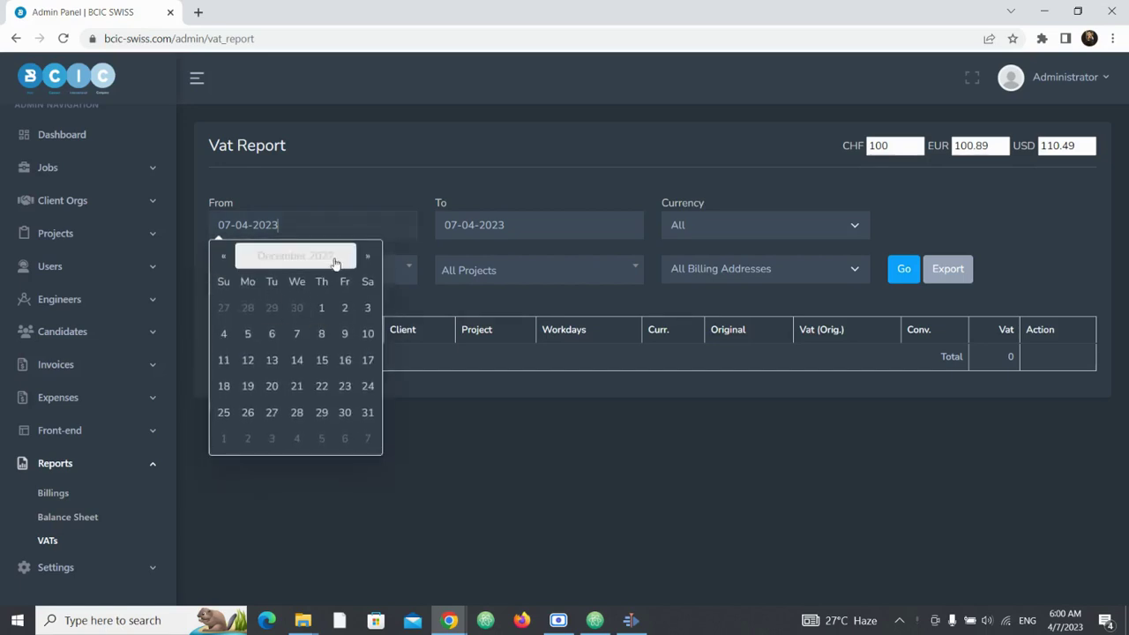
{"action": "left_click", "coordinate": [321, 310]}
{"action": "left_click", "coordinate": [905, 271]}
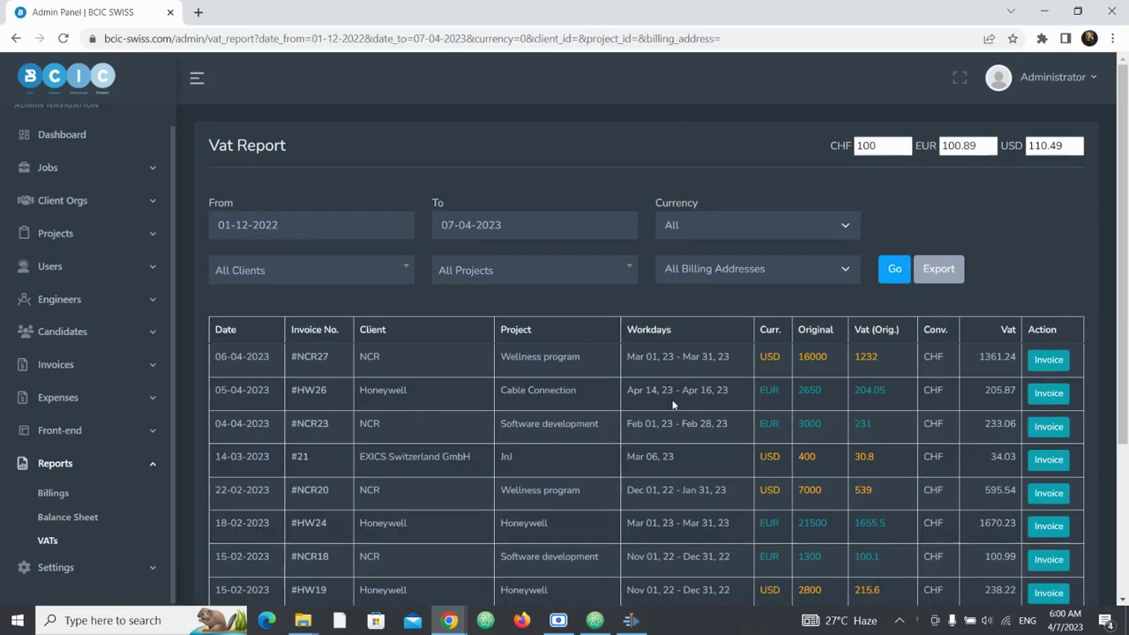
{"action": "scroll", "coordinate": [673, 400], "scroll_direction": "down", "scroll_amount": 1}
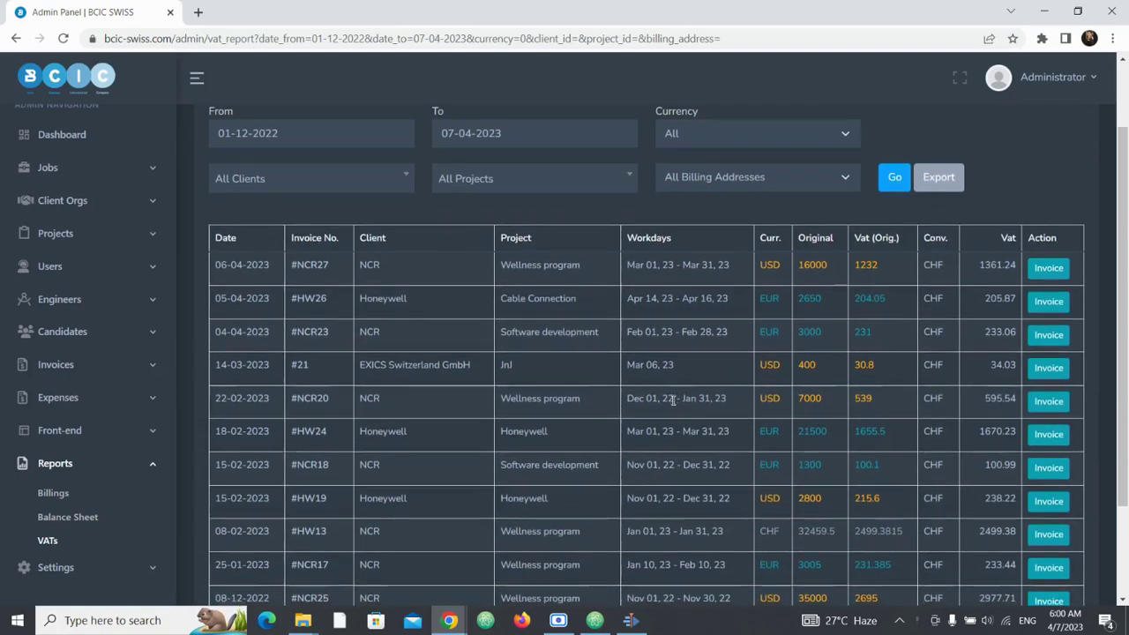
{"action": "scroll", "coordinate": [673, 400], "scroll_direction": "down", "scroll_amount": 1}
{"action": "scroll", "coordinate": [673, 404], "scroll_direction": "down", "scroll_amount": 1}
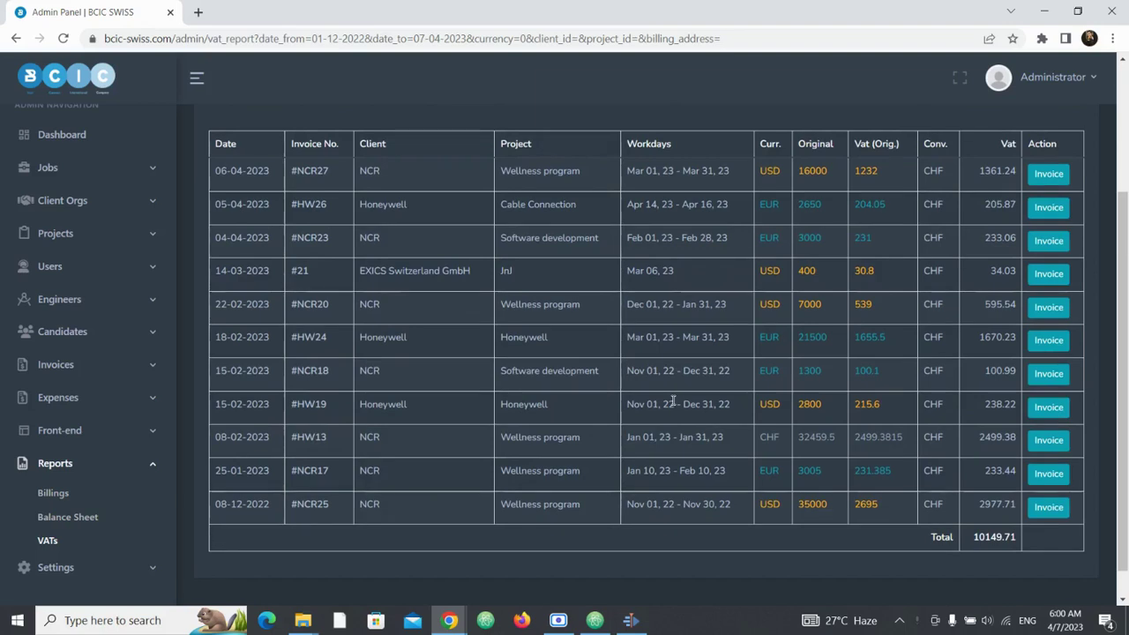
{"action": "scroll", "coordinate": [622, 384], "scroll_direction": "up", "scroll_amount": 1}
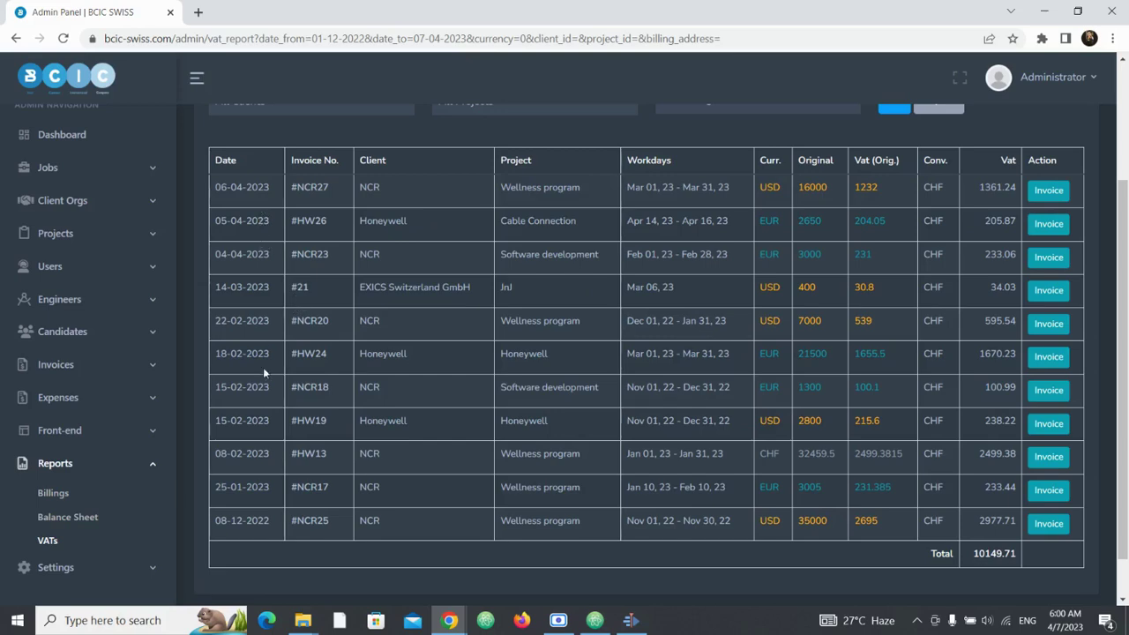
{"action": "scroll", "coordinate": [265, 306], "scroll_direction": "up", "scroll_amount": 1}
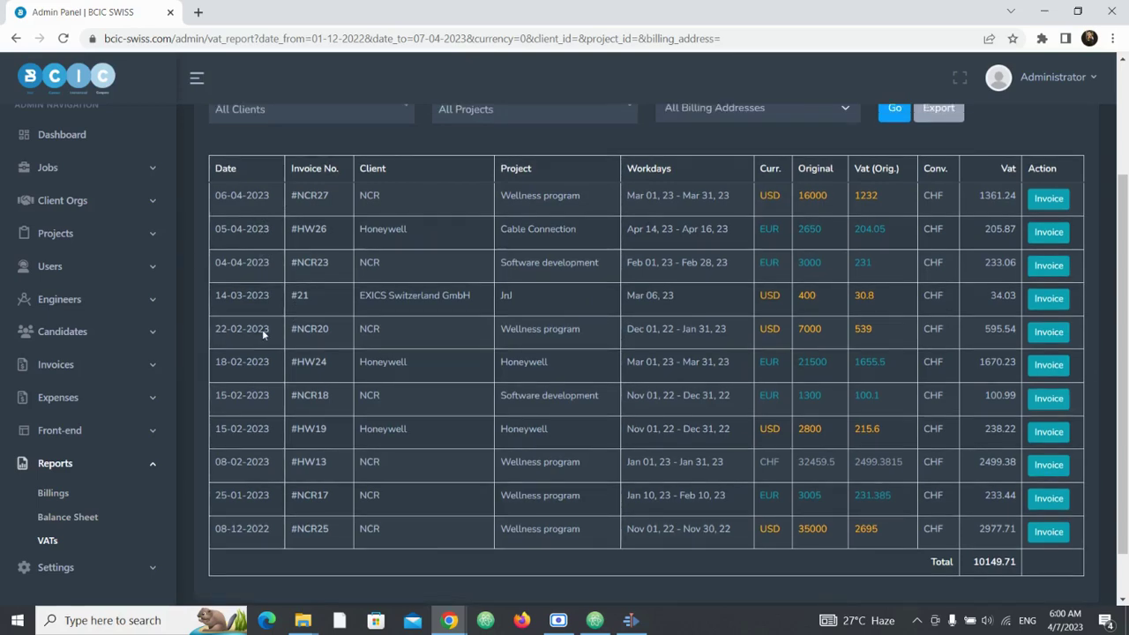
{"action": "scroll", "coordinate": [262, 329], "scroll_direction": "up", "scroll_amount": 1}
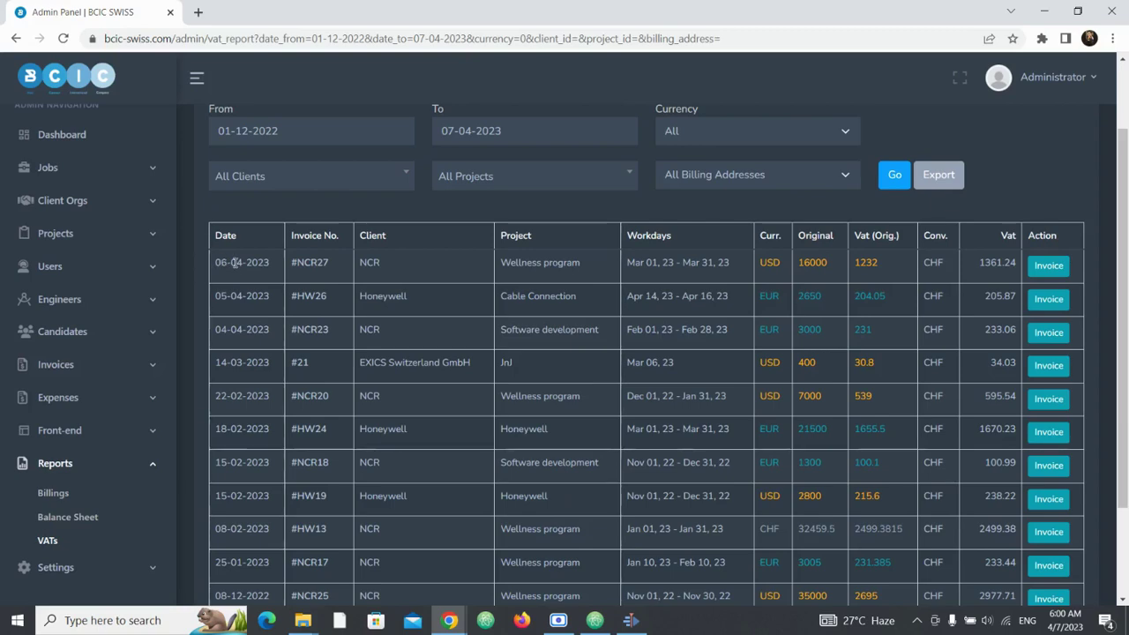
{"action": "left_click_drag", "start_coordinate": [220, 262], "coordinate": [263, 262]}
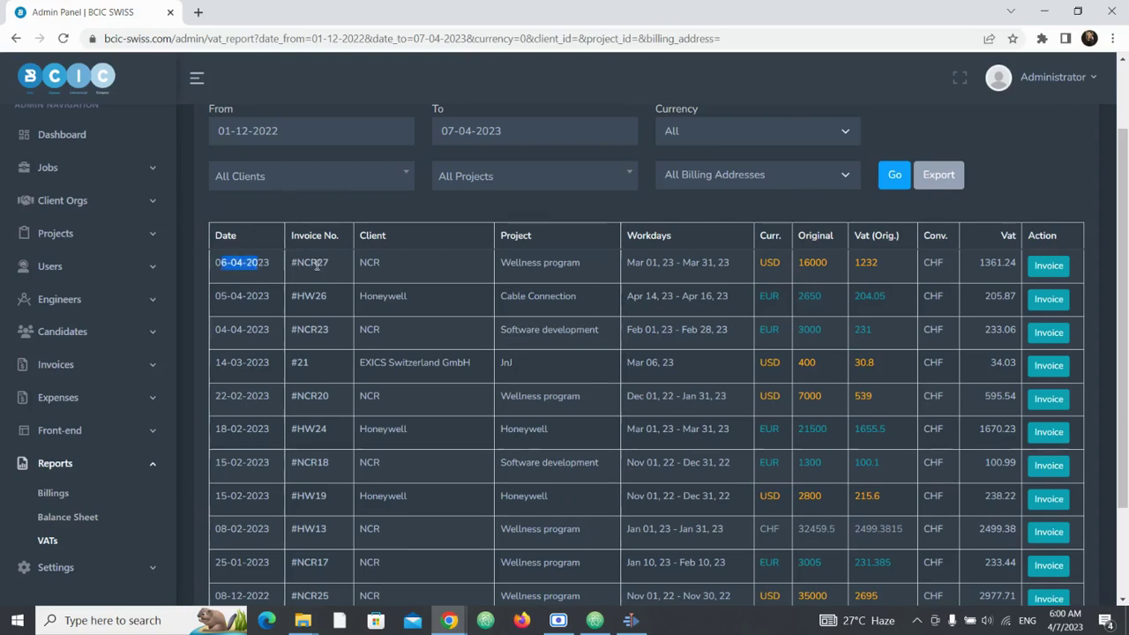
{"action": "scroll", "coordinate": [318, 264], "scroll_direction": "down", "scroll_amount": 3}
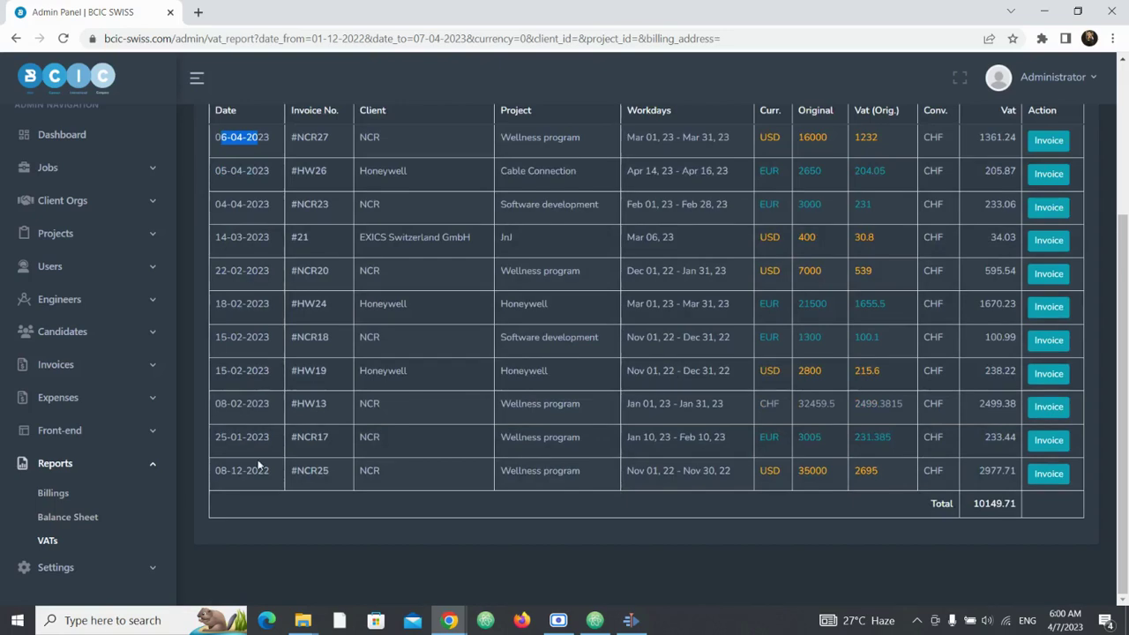
{"action": "left_click", "coordinate": [300, 529]}
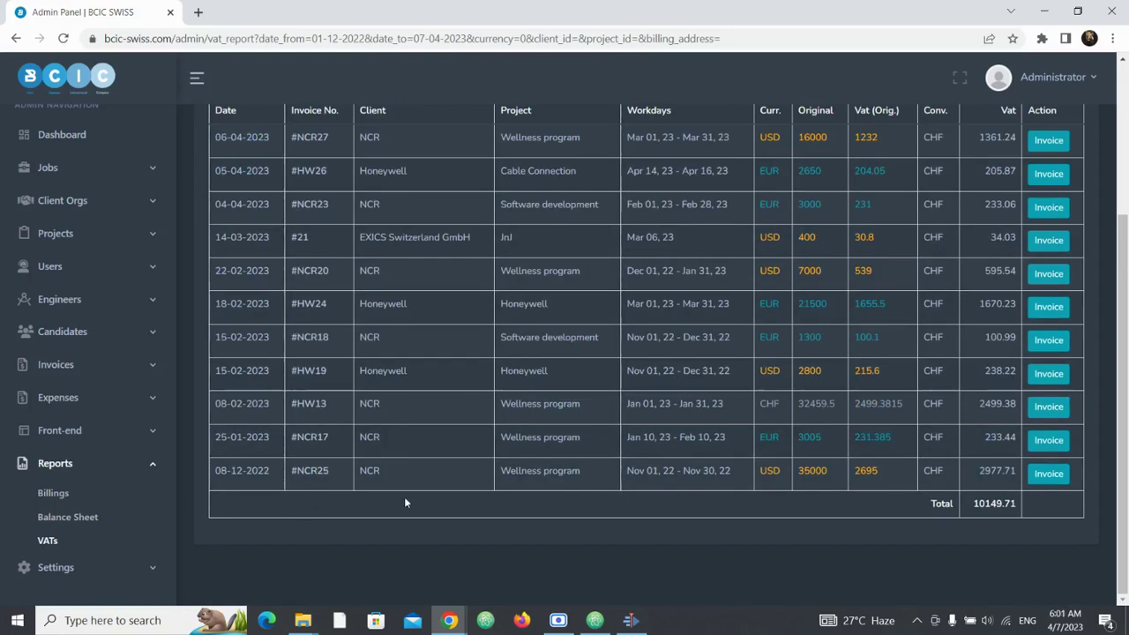
{"action": "scroll", "coordinate": [633, 499], "scroll_direction": "up", "scroll_amount": 1}
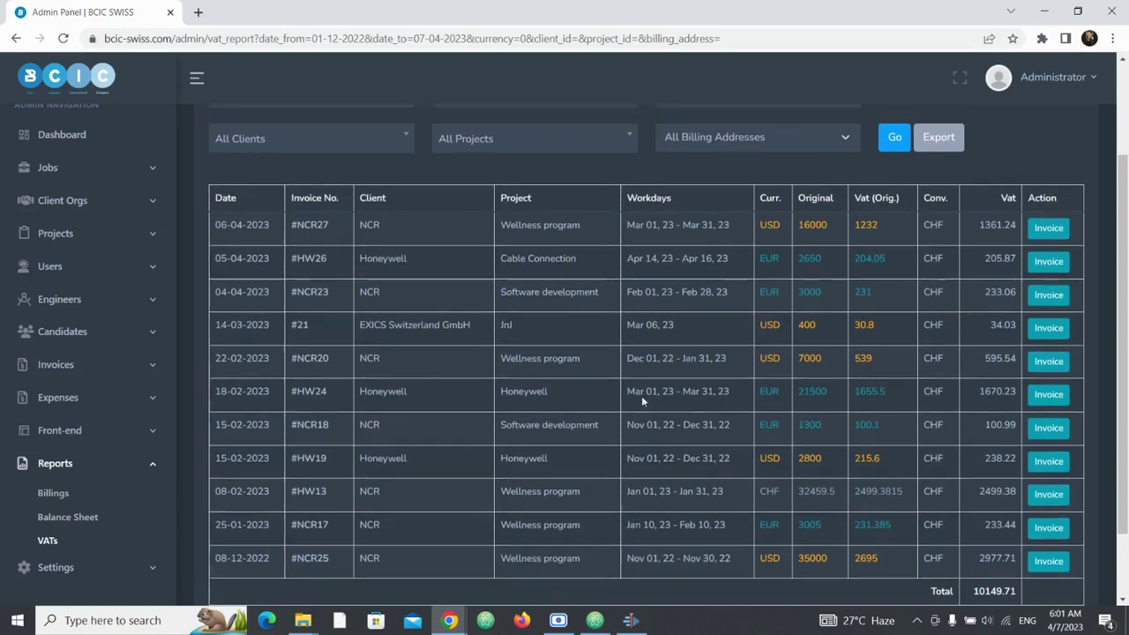
{"action": "scroll", "coordinate": [641, 395], "scroll_direction": "up", "scroll_amount": 1}
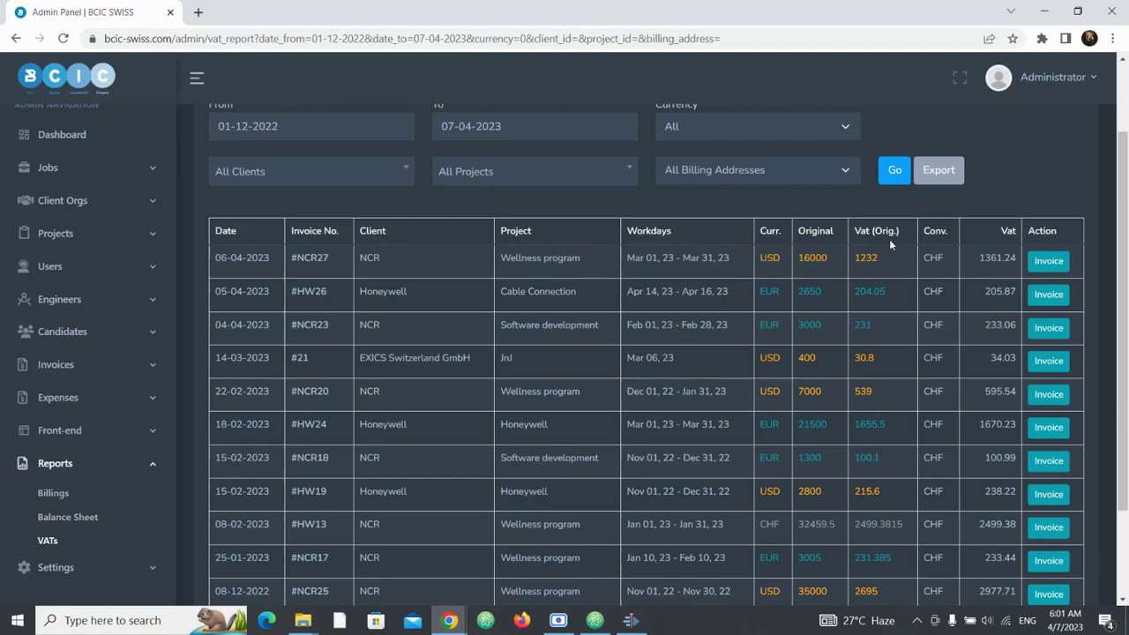
{"action": "scroll", "coordinate": [741, 251], "scroll_direction": "up", "scroll_amount": 1}
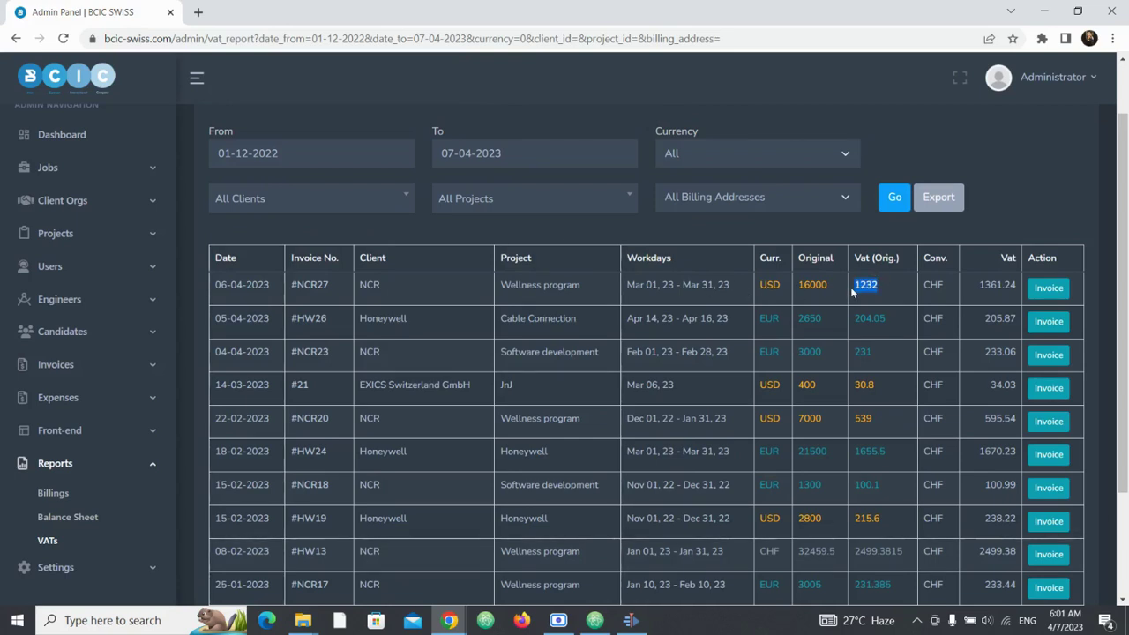
{"action": "left_click", "coordinate": [895, 297]}
Filter the VAT report to USD (VAT total 4712.4), then reset Currency to All
{"action": "scroll", "coordinate": [988, 309], "scroll_direction": "up", "scroll_amount": 1}
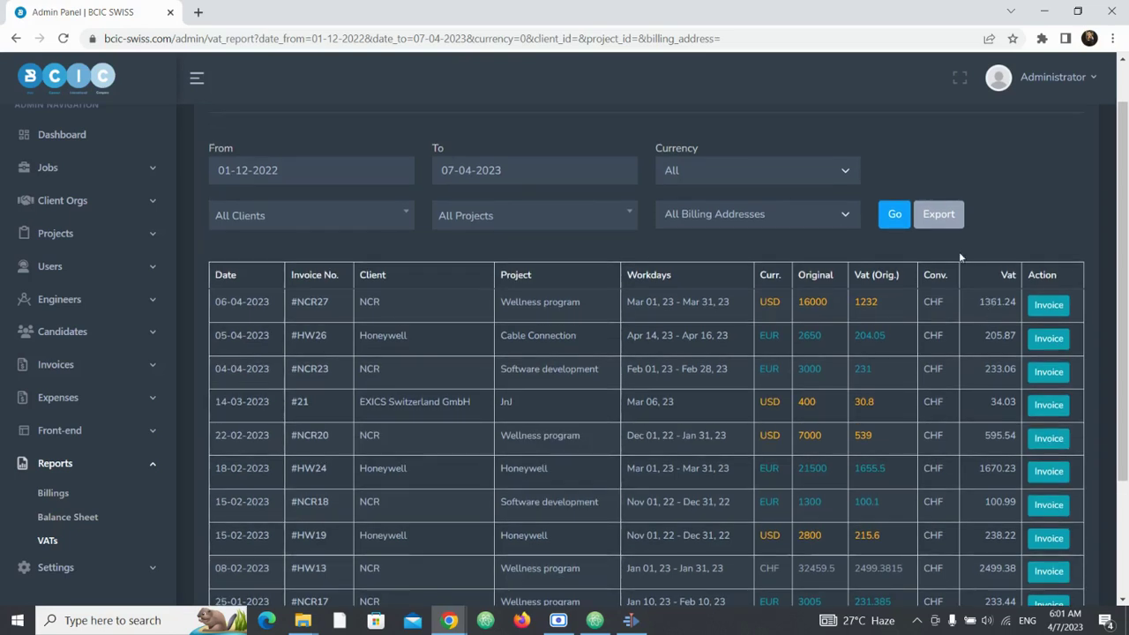
{"action": "left_click", "coordinate": [837, 174]}
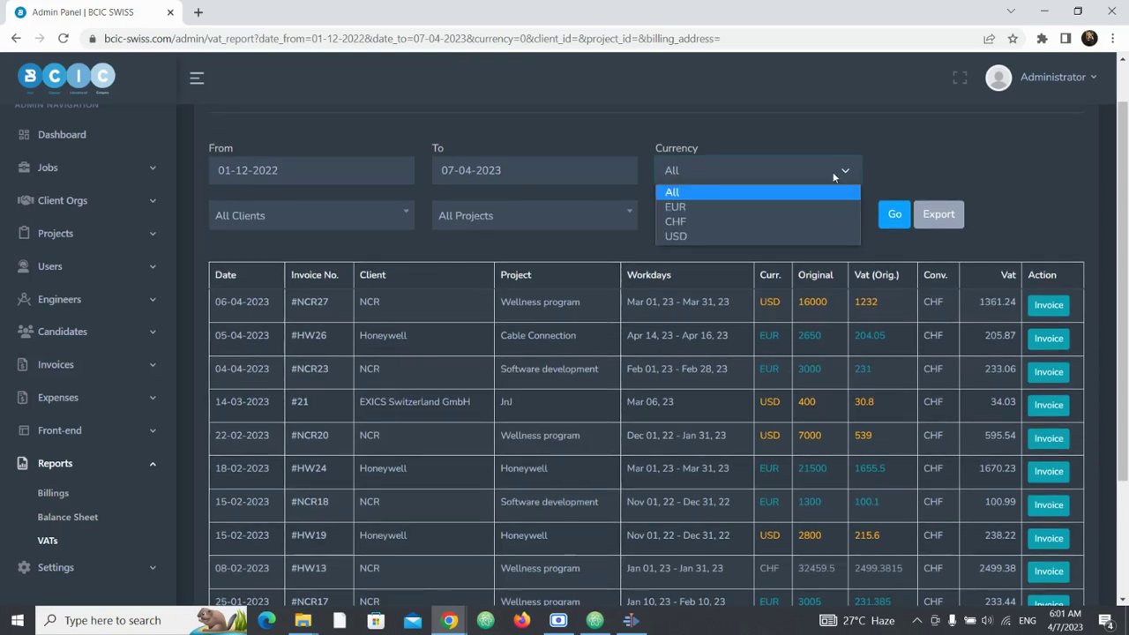
{"action": "left_click", "coordinate": [756, 237]}
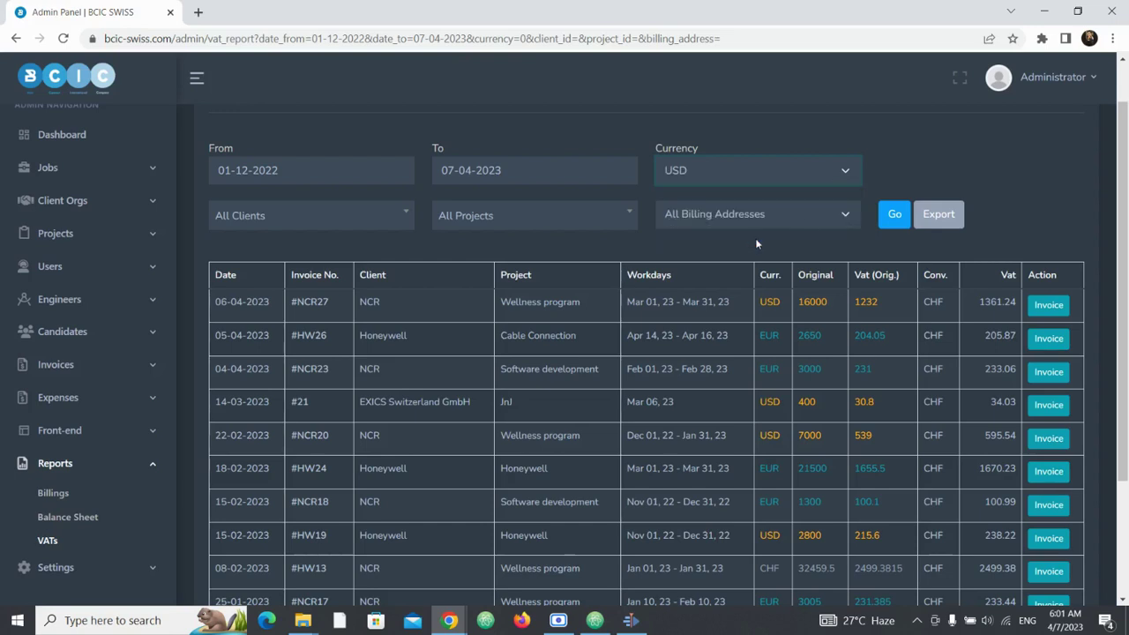
{"action": "left_click", "coordinate": [889, 220]}
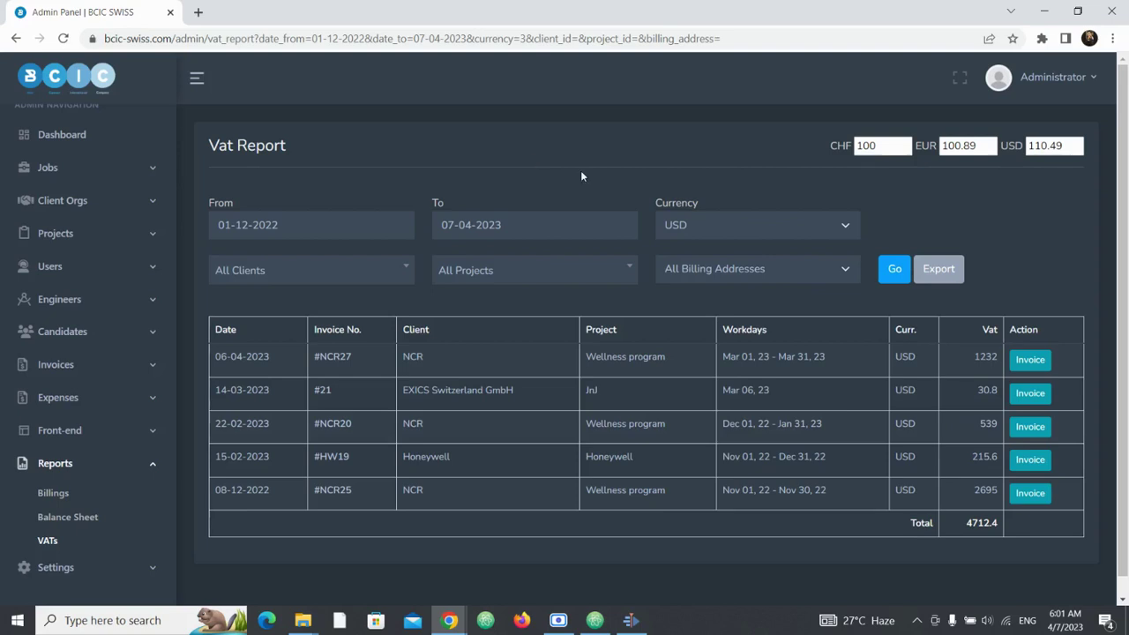
{"action": "left_click", "coordinate": [834, 228]}
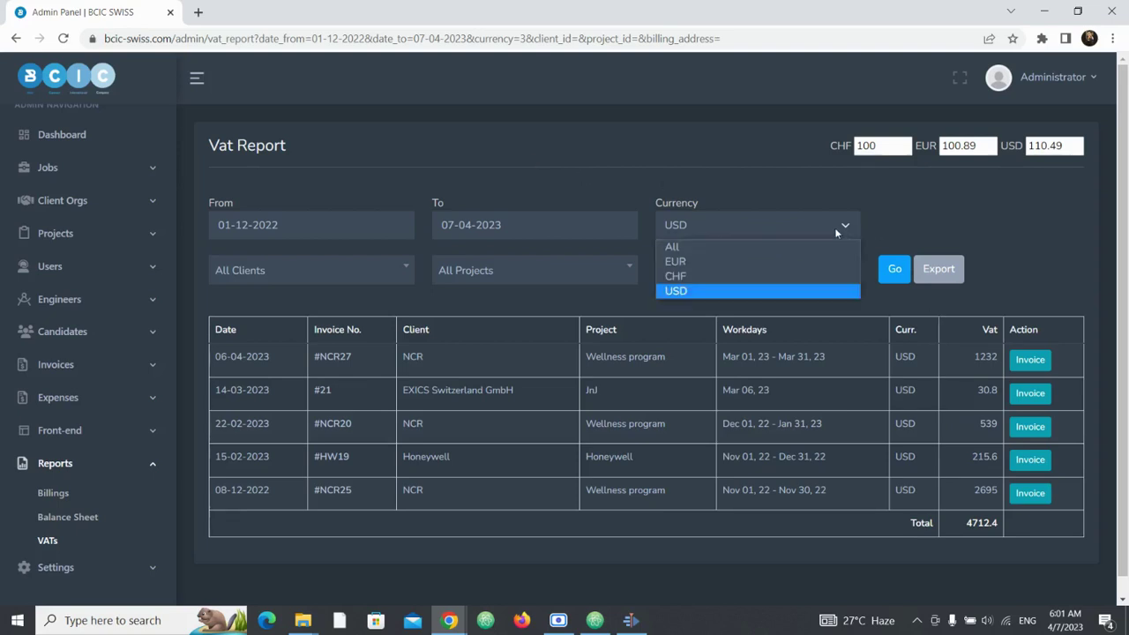
{"action": "left_click", "coordinate": [787, 248]}
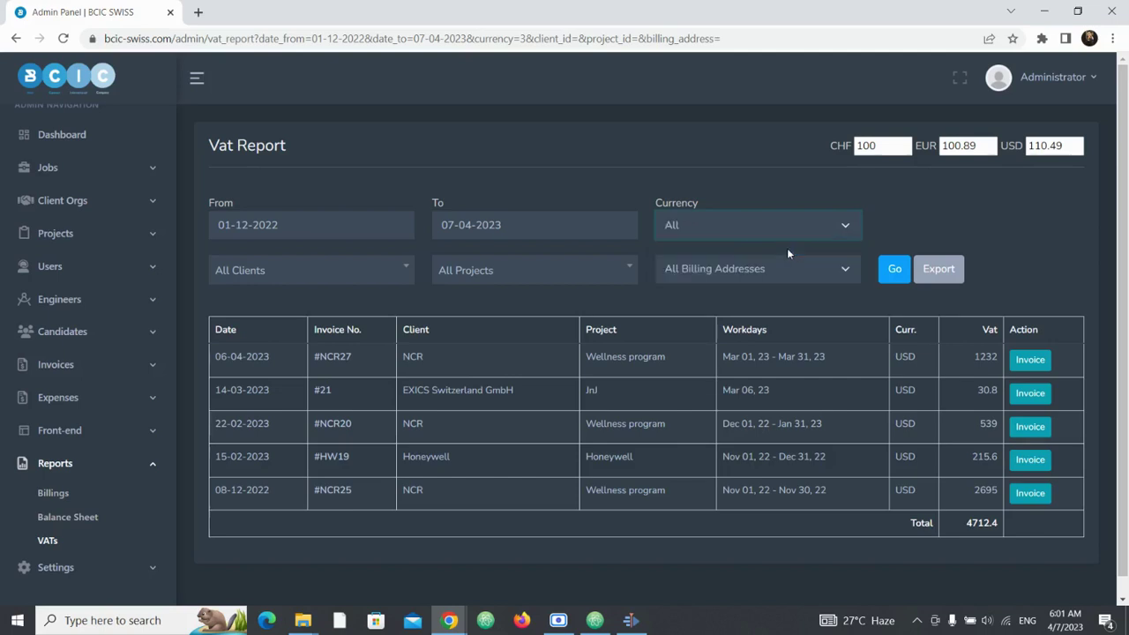
Reload the VAT report for all currencies and review its invoice rows
{"action": "left_click", "coordinate": [895, 280]}
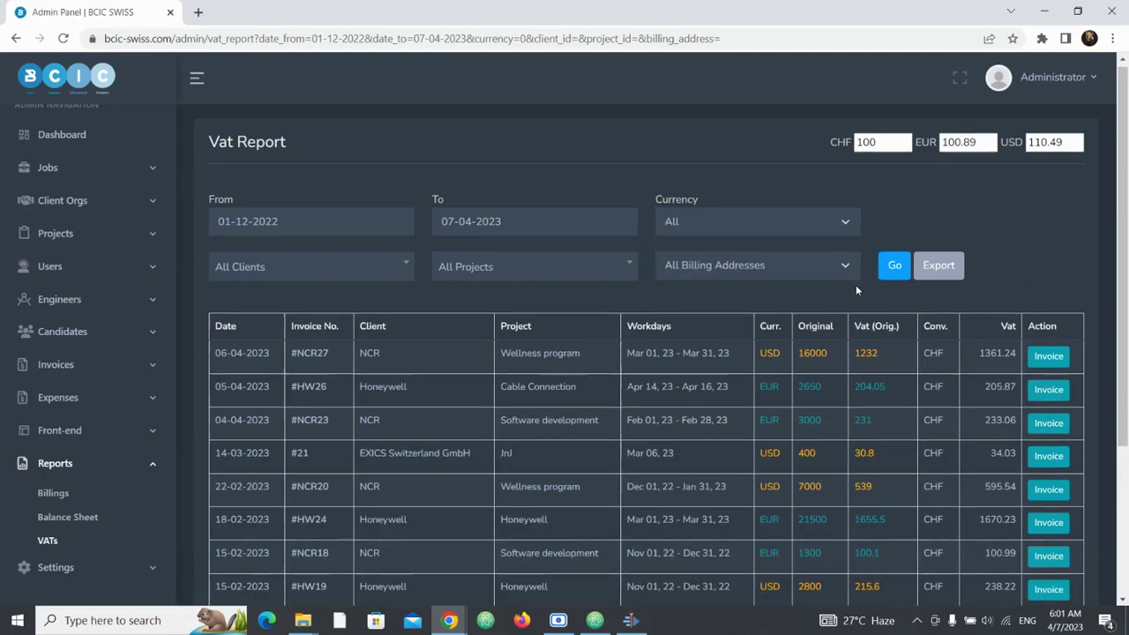
{"action": "scroll", "coordinate": [855, 285], "scroll_direction": "down", "scroll_amount": 1}
{"action": "scroll", "coordinate": [856, 285], "scroll_direction": "down", "scroll_amount": 2}
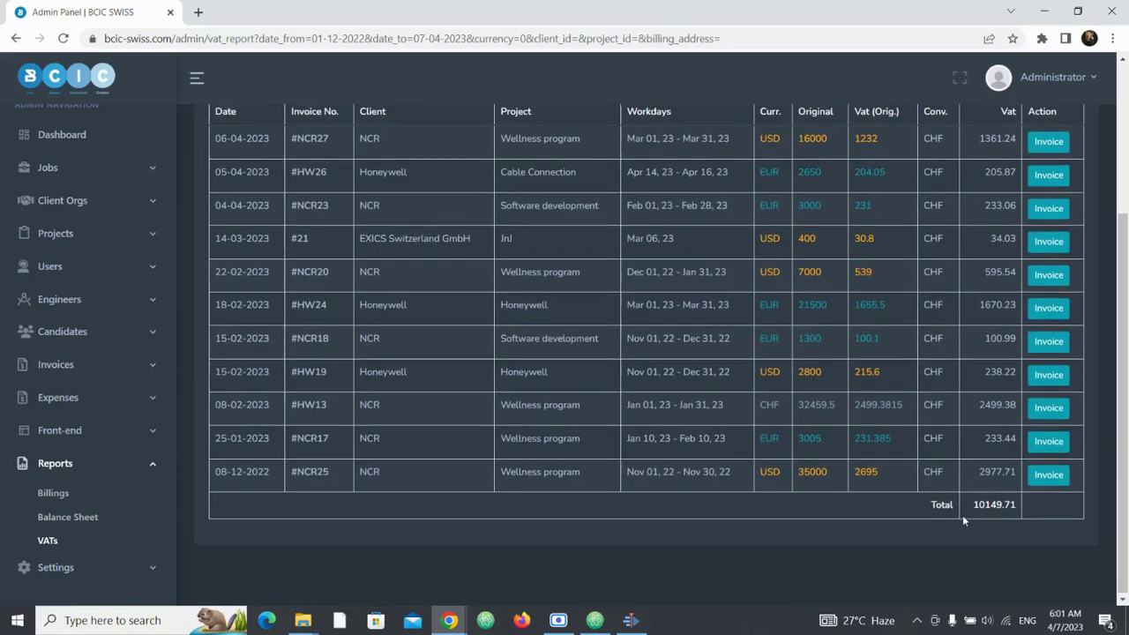
{"action": "scroll", "coordinate": [963, 515], "scroll_direction": "up", "scroll_amount": 1}
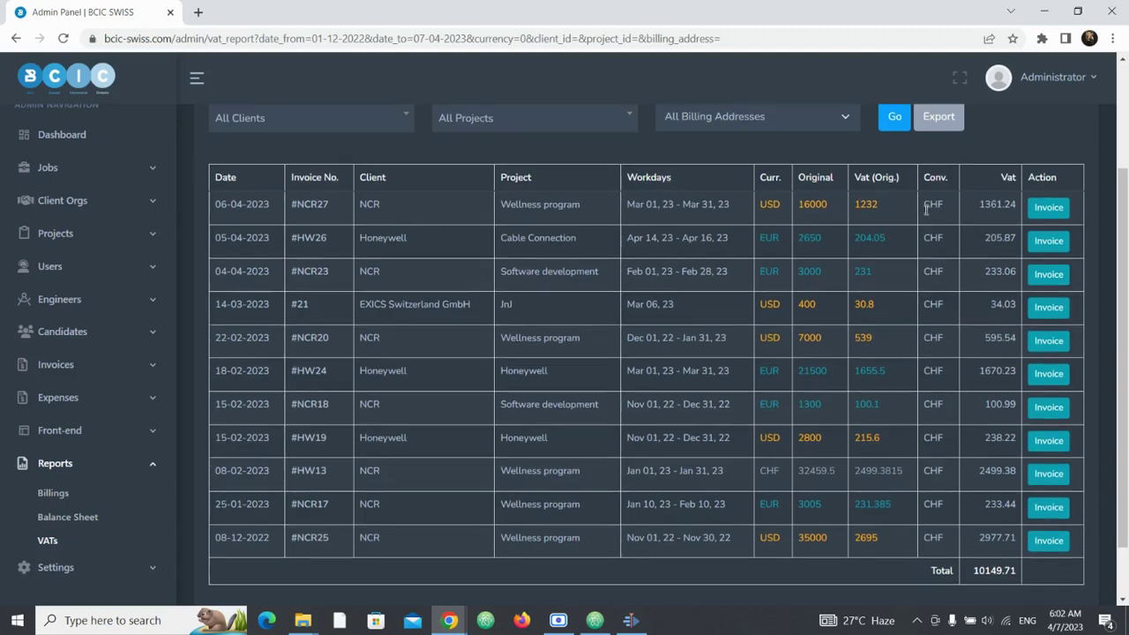
{"action": "scroll", "coordinate": [926, 209], "scroll_direction": "up", "scroll_amount": 2}
{"action": "scroll", "coordinate": [932, 306], "scroll_direction": "down", "scroll_amount": 1}
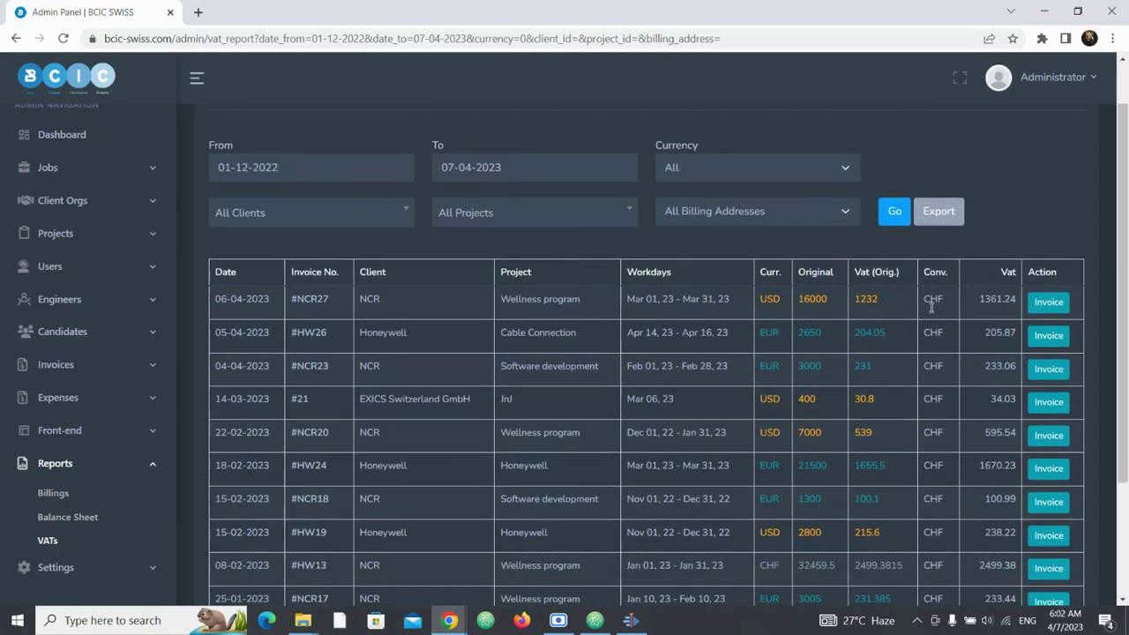
{"action": "scroll", "coordinate": [852, 381], "scroll_direction": "down", "scroll_amount": 1}
{"action": "scroll", "coordinate": [848, 415], "scroll_direction": "up", "scroll_amount": 1}
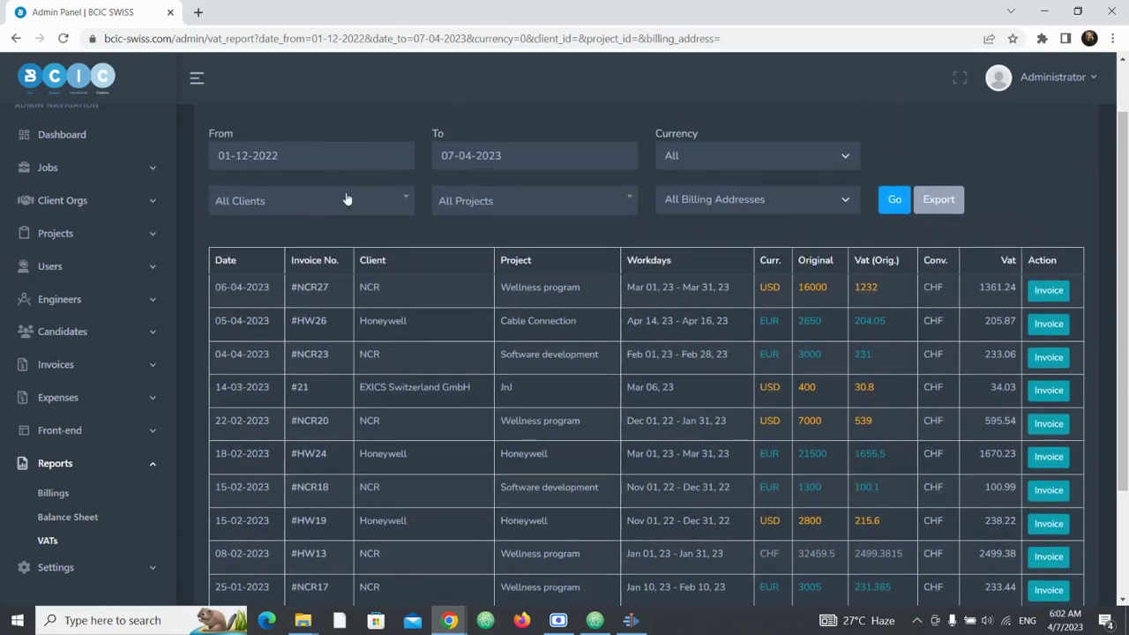
Filter the VAT report to client NCR, showing six invoices totalling 5501.98
{"action": "left_click", "coordinate": [347, 200]}
{"action": "left_click", "coordinate": [291, 315]}
{"action": "left_click", "coordinate": [898, 207]}
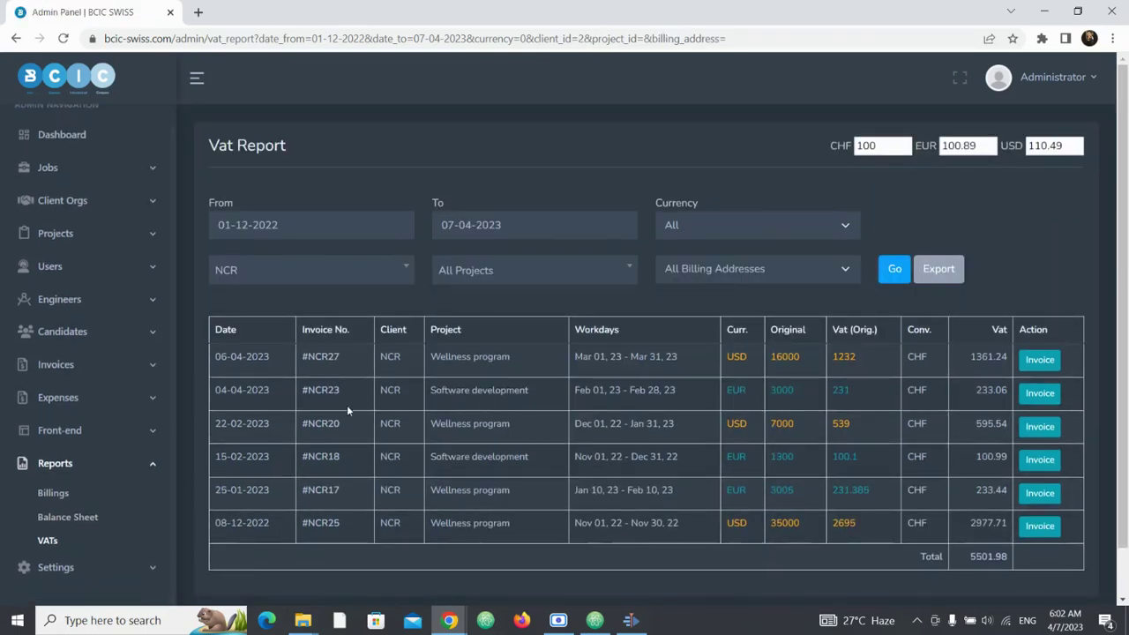